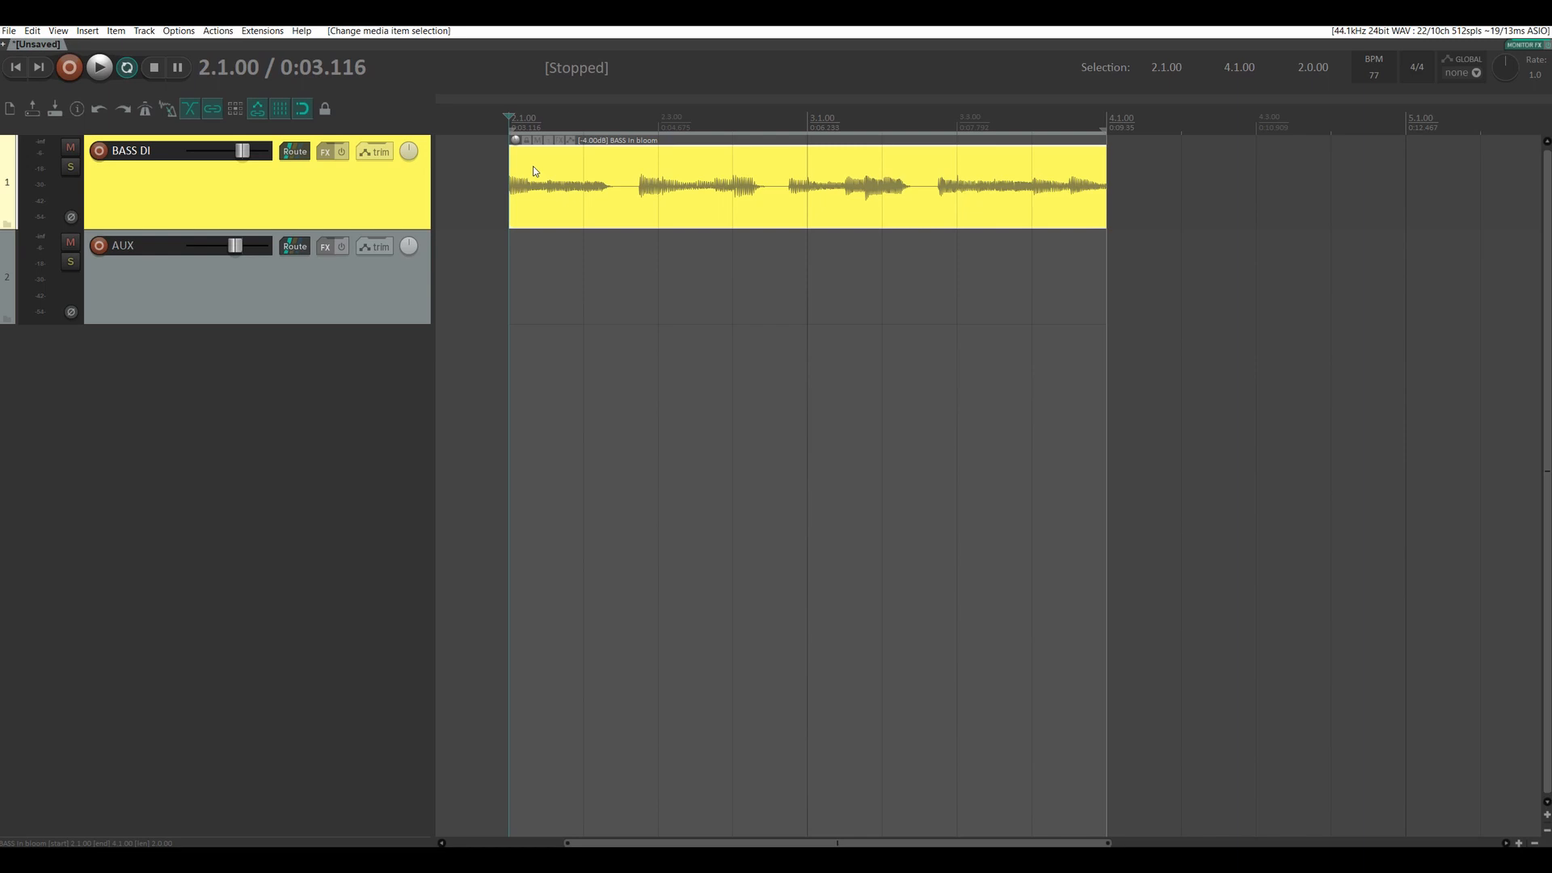
# Step: Add the UAD UA 1176LN Legacy compressor to the BASS DI track and place its window below the waveform
pyautogui.press('space')
pyautogui.rightClick(337, 153)
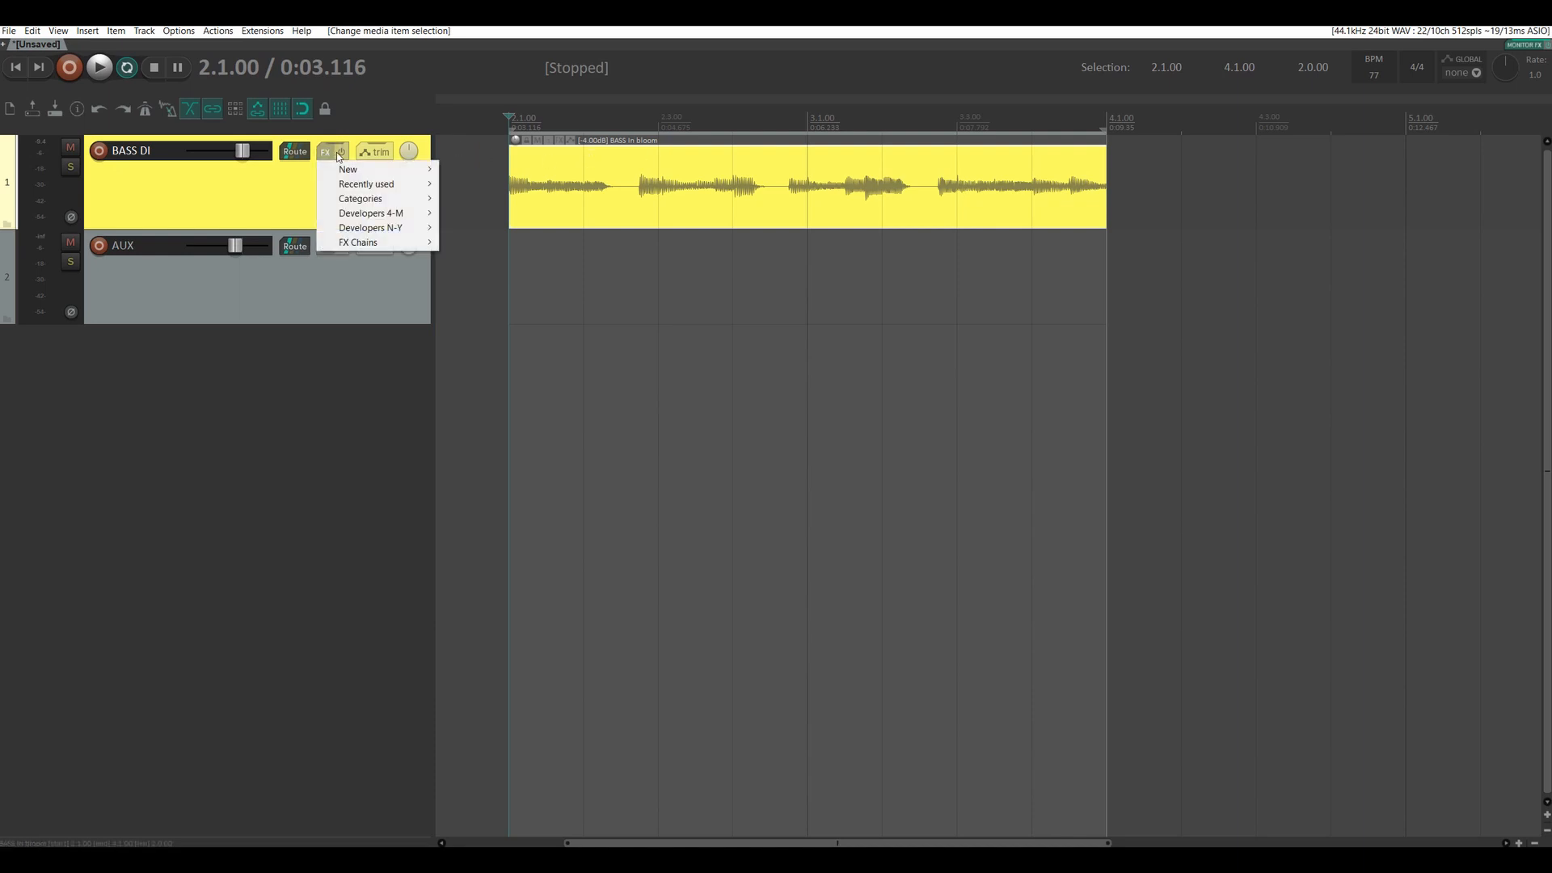
pyautogui.moveTo(363, 187)
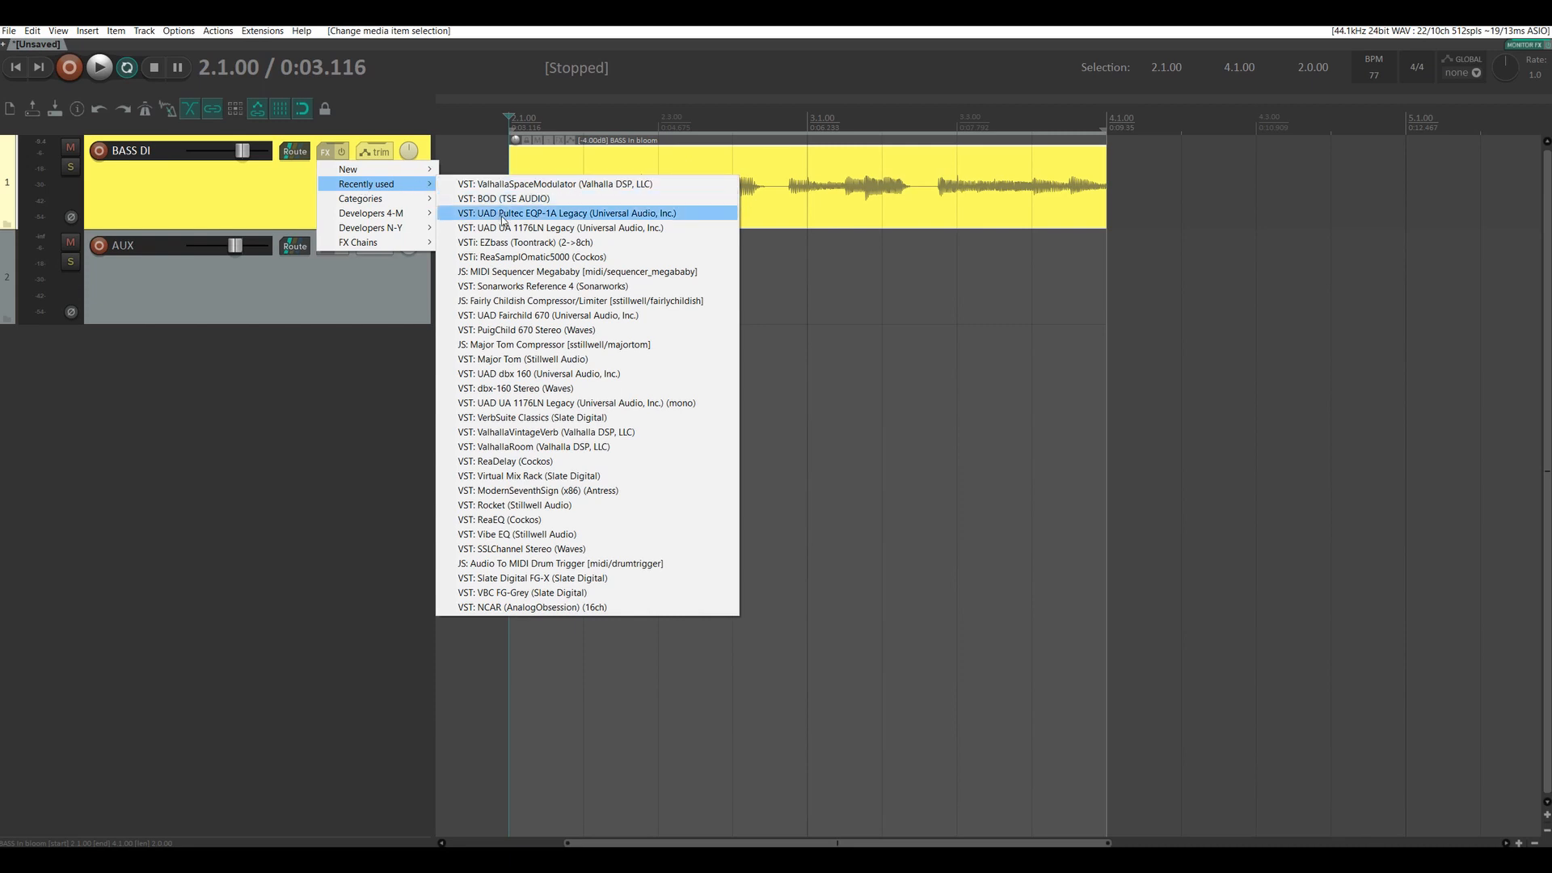
pyautogui.click(502, 227)
pyautogui.moveTo(387, 49); pyautogui.dragTo(820, 348)
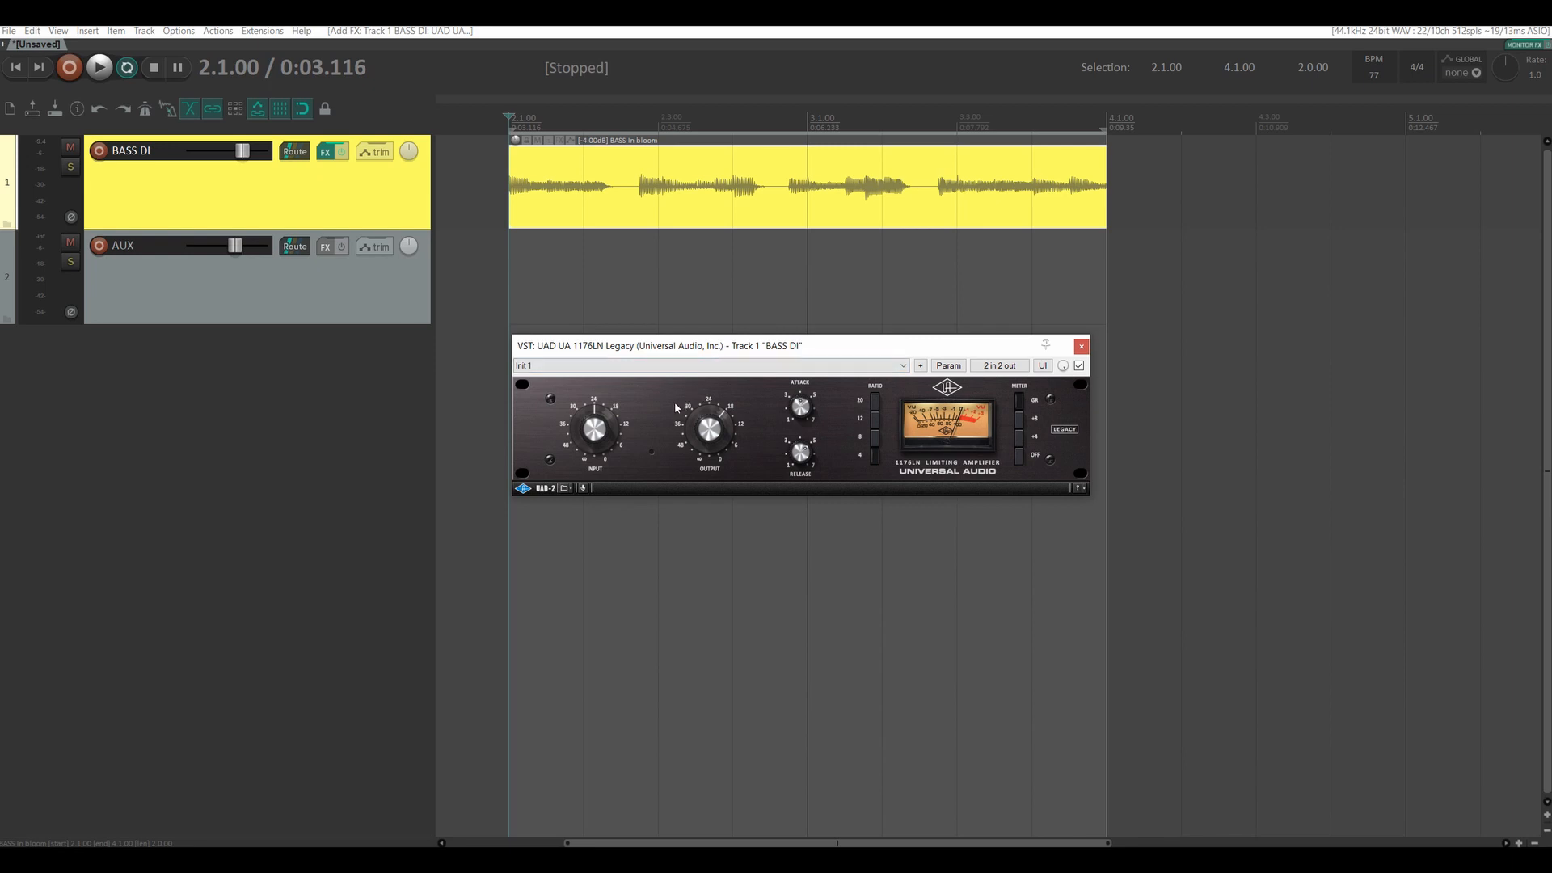
# Step: Set the 1176LN compressor's input to about 20 and play the bass loop
pyautogui.moveTo(594, 440); pyautogui.dragTo(588, 422)
pyautogui.press('space')
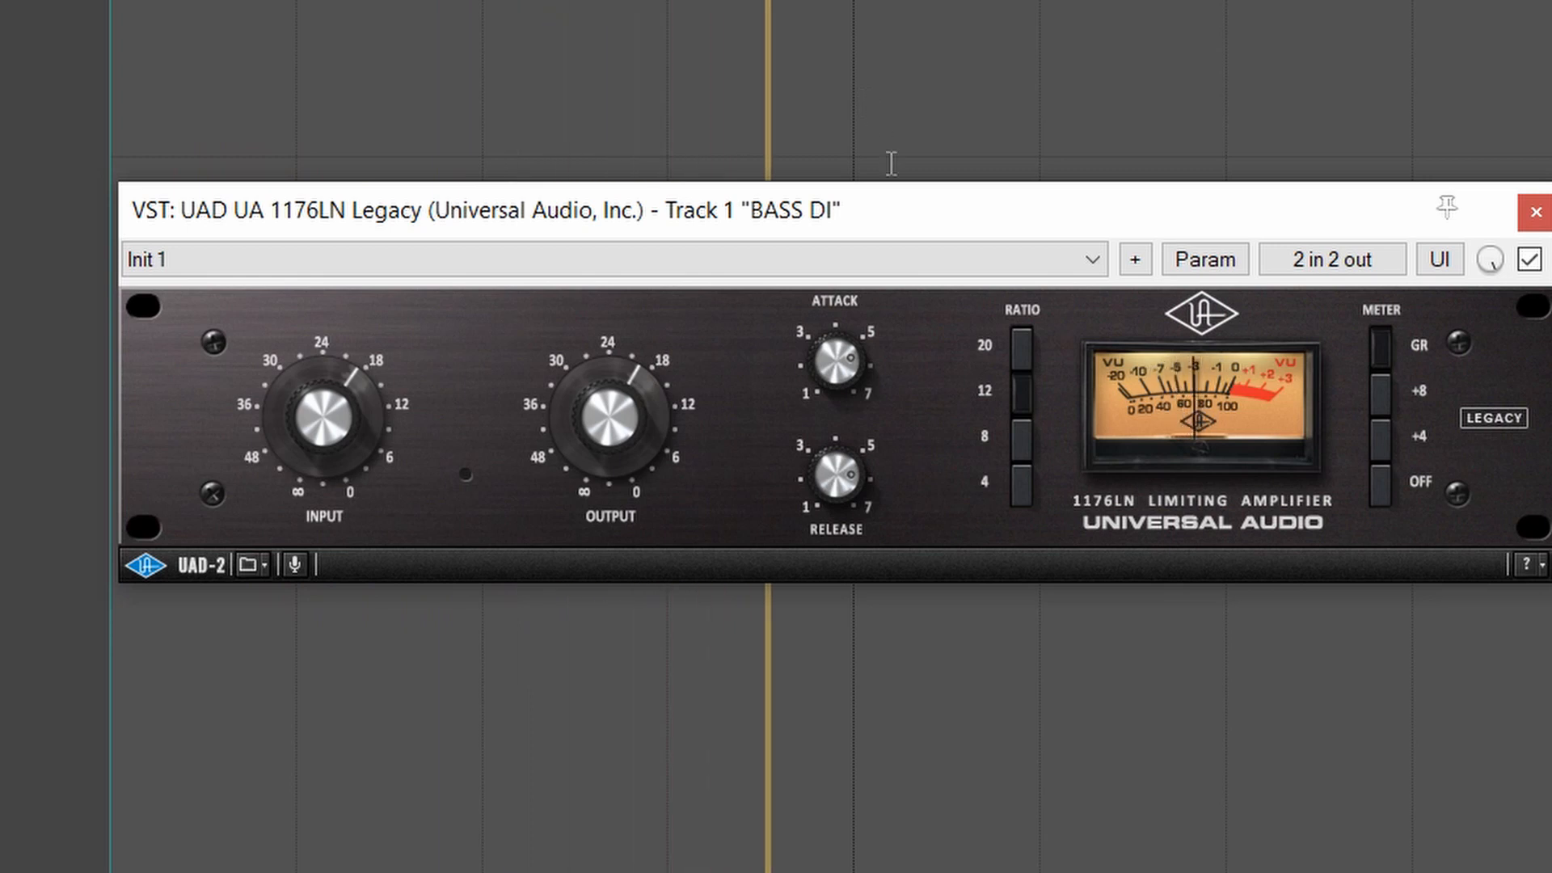
pyautogui.moveTo(823, 479); pyautogui.dragTo(824, 522)
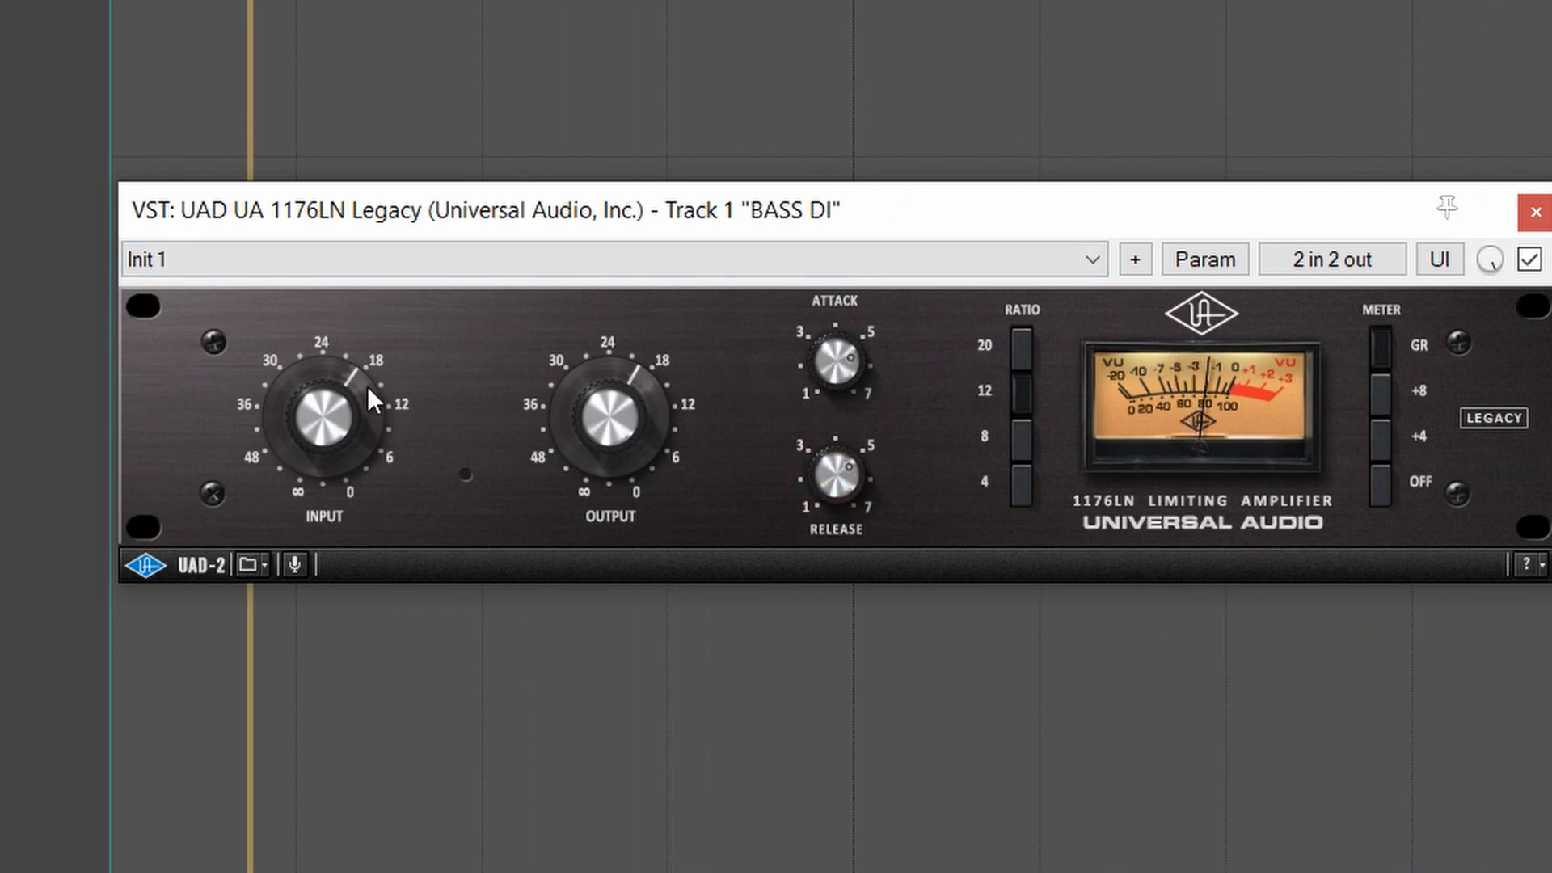
# Step: Compare the bass with the 1176LN bypassed and enabled, and close the compressor window
pyautogui.click(1529, 261)
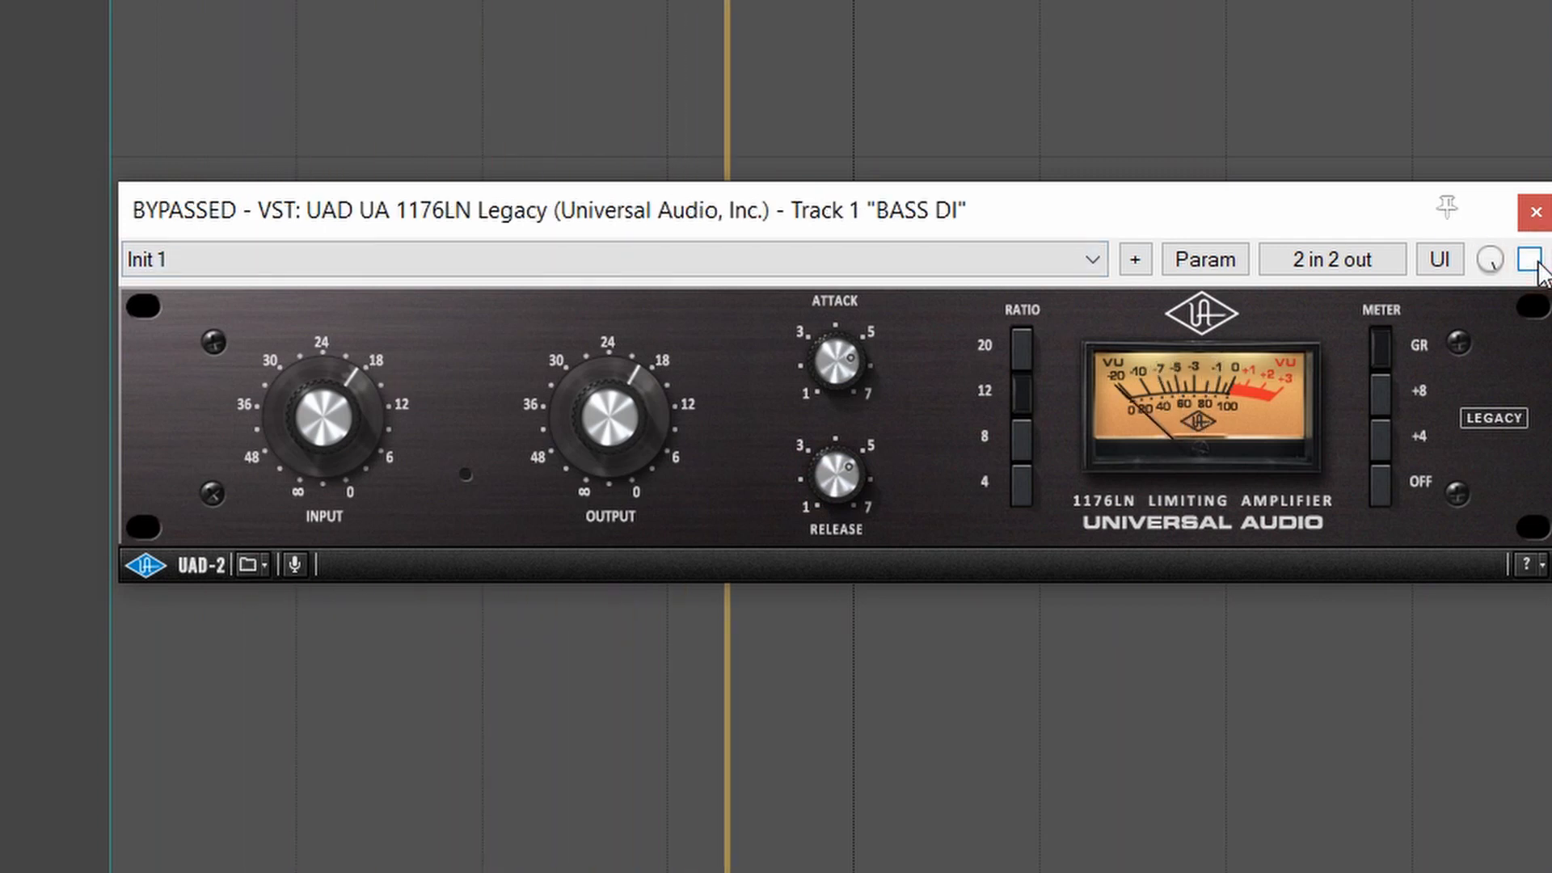
pyautogui.click(1536, 263)
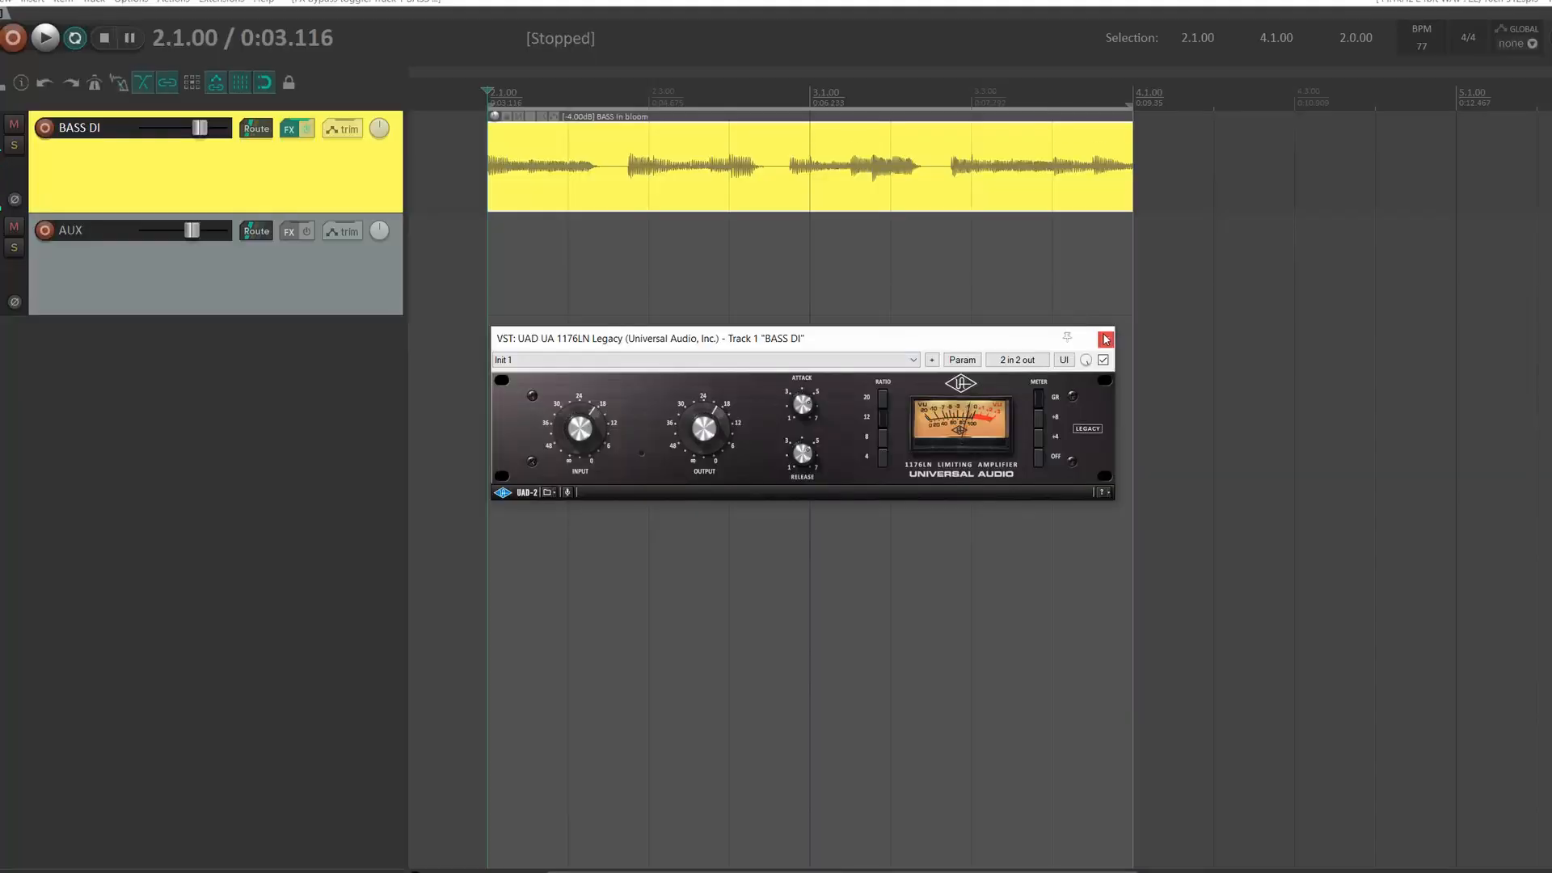
pyautogui.click(1536, 212)
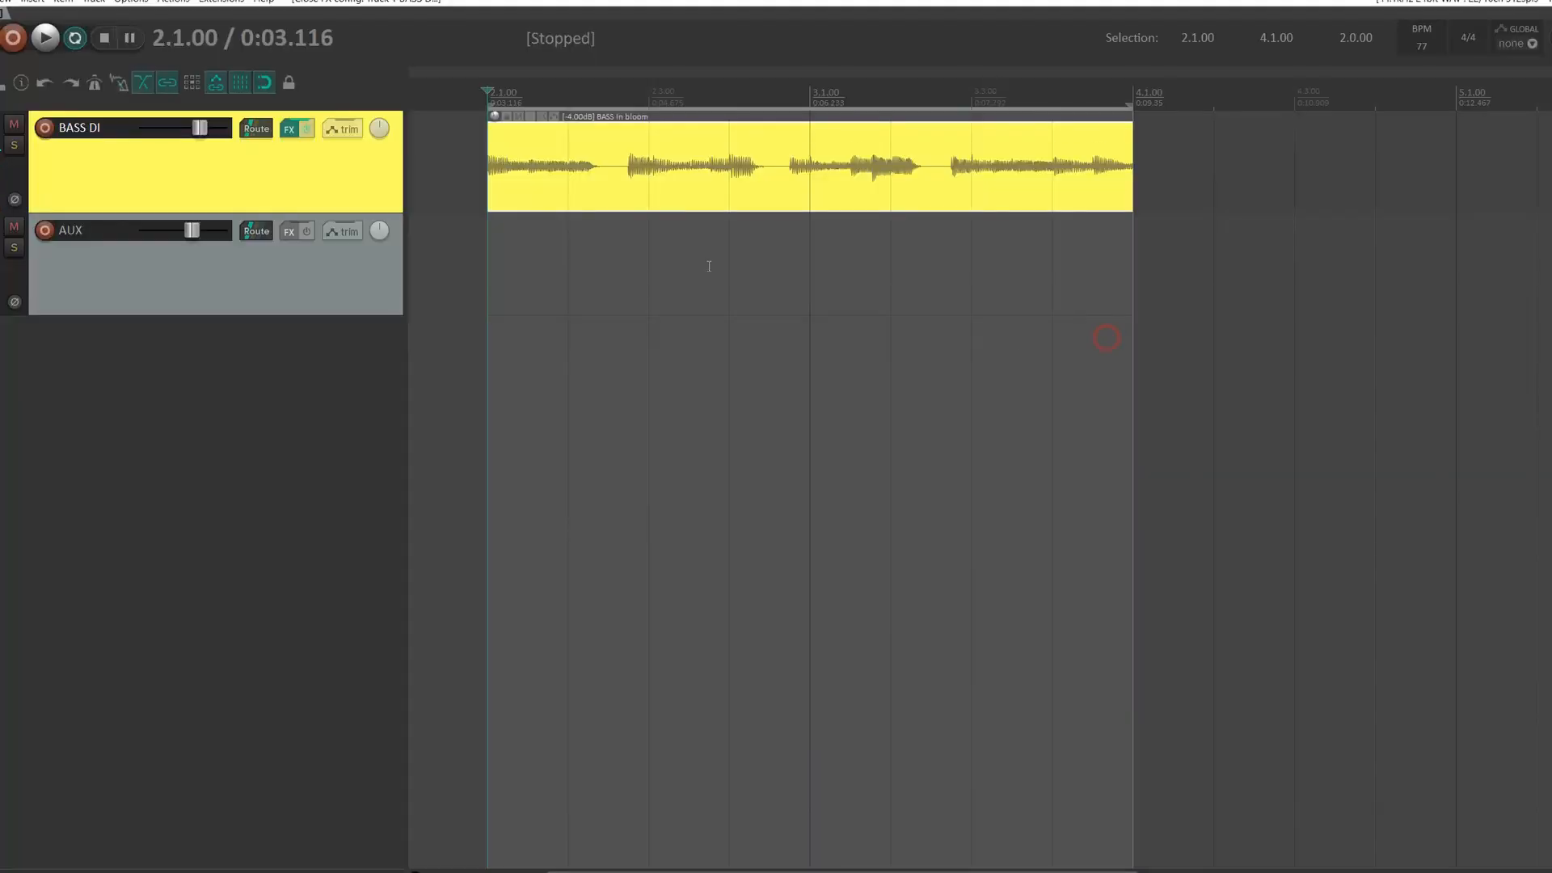
# Step: Add the UAD Pultec-Pro Legacy equalizer after the compressor on the BASS DI track
pyautogui.click(289, 130)
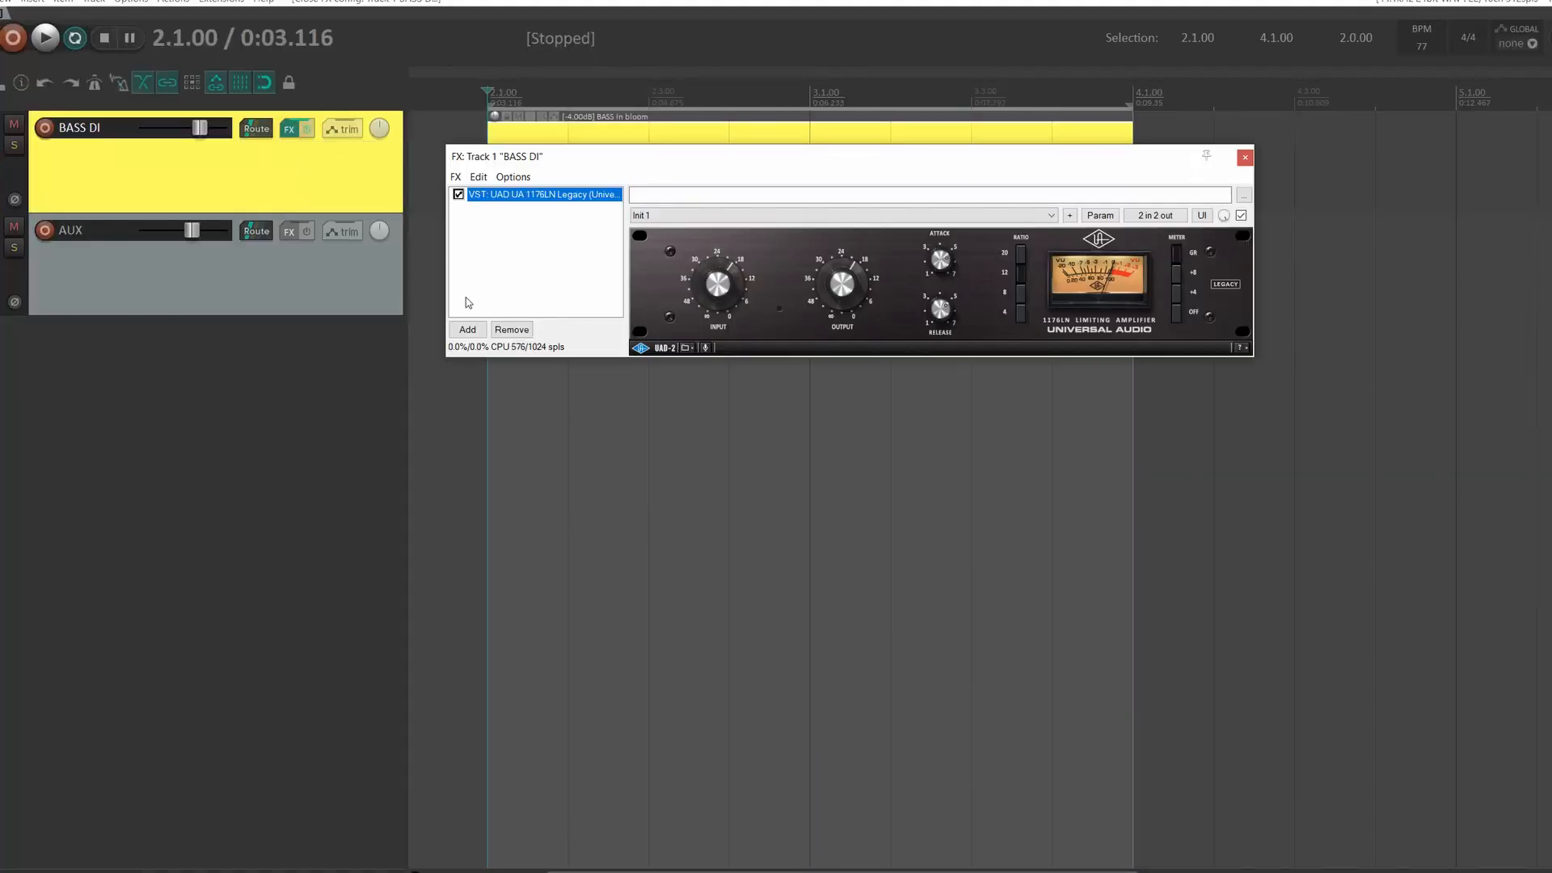
pyautogui.click(467, 329)
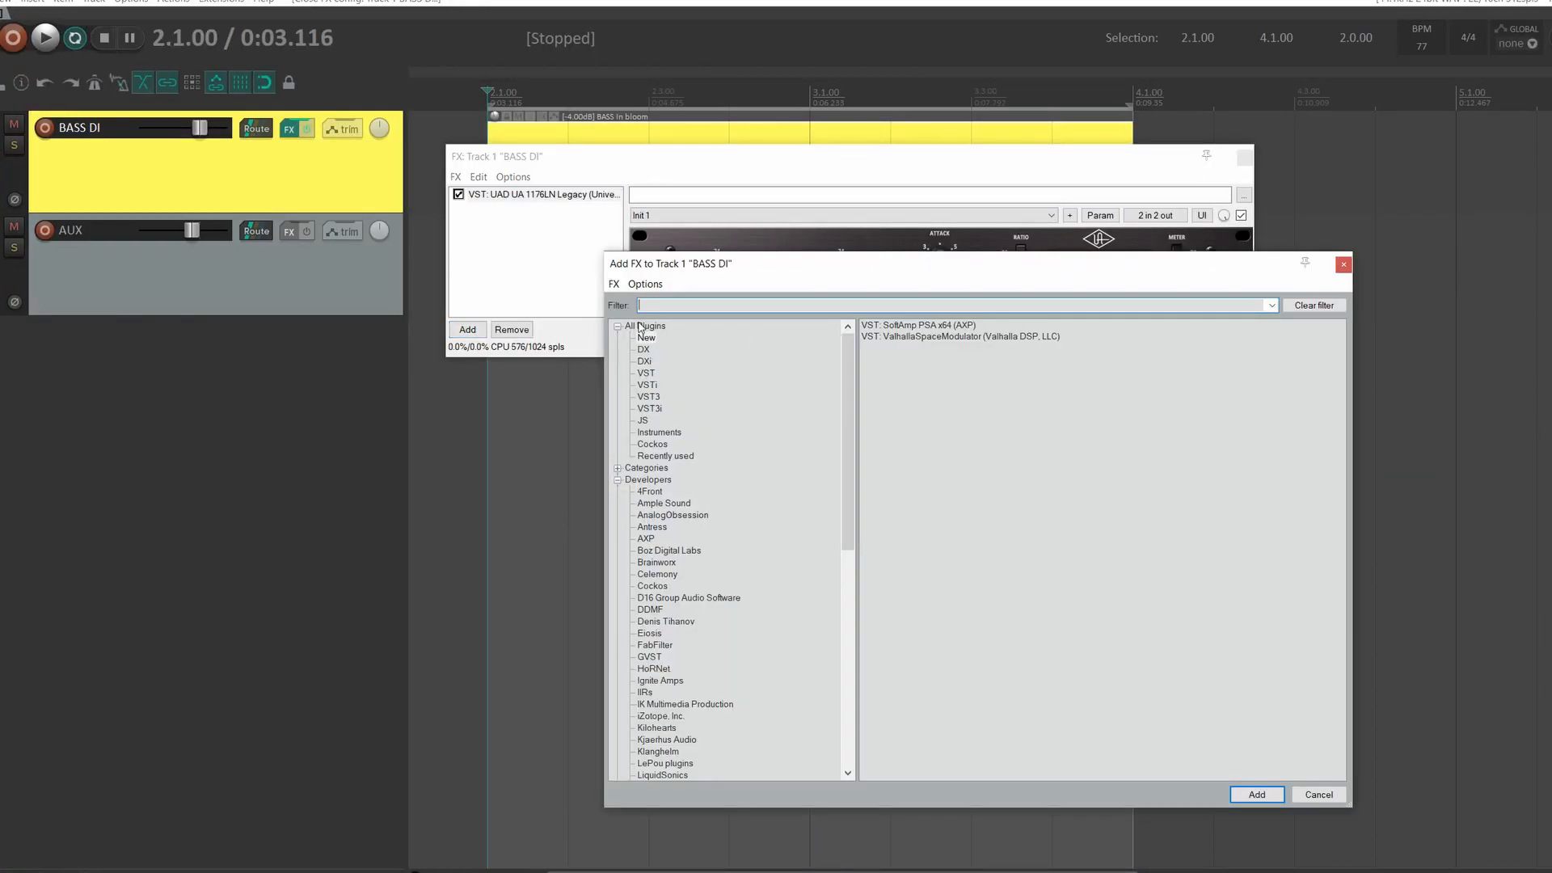
pyautogui.write('pultec')
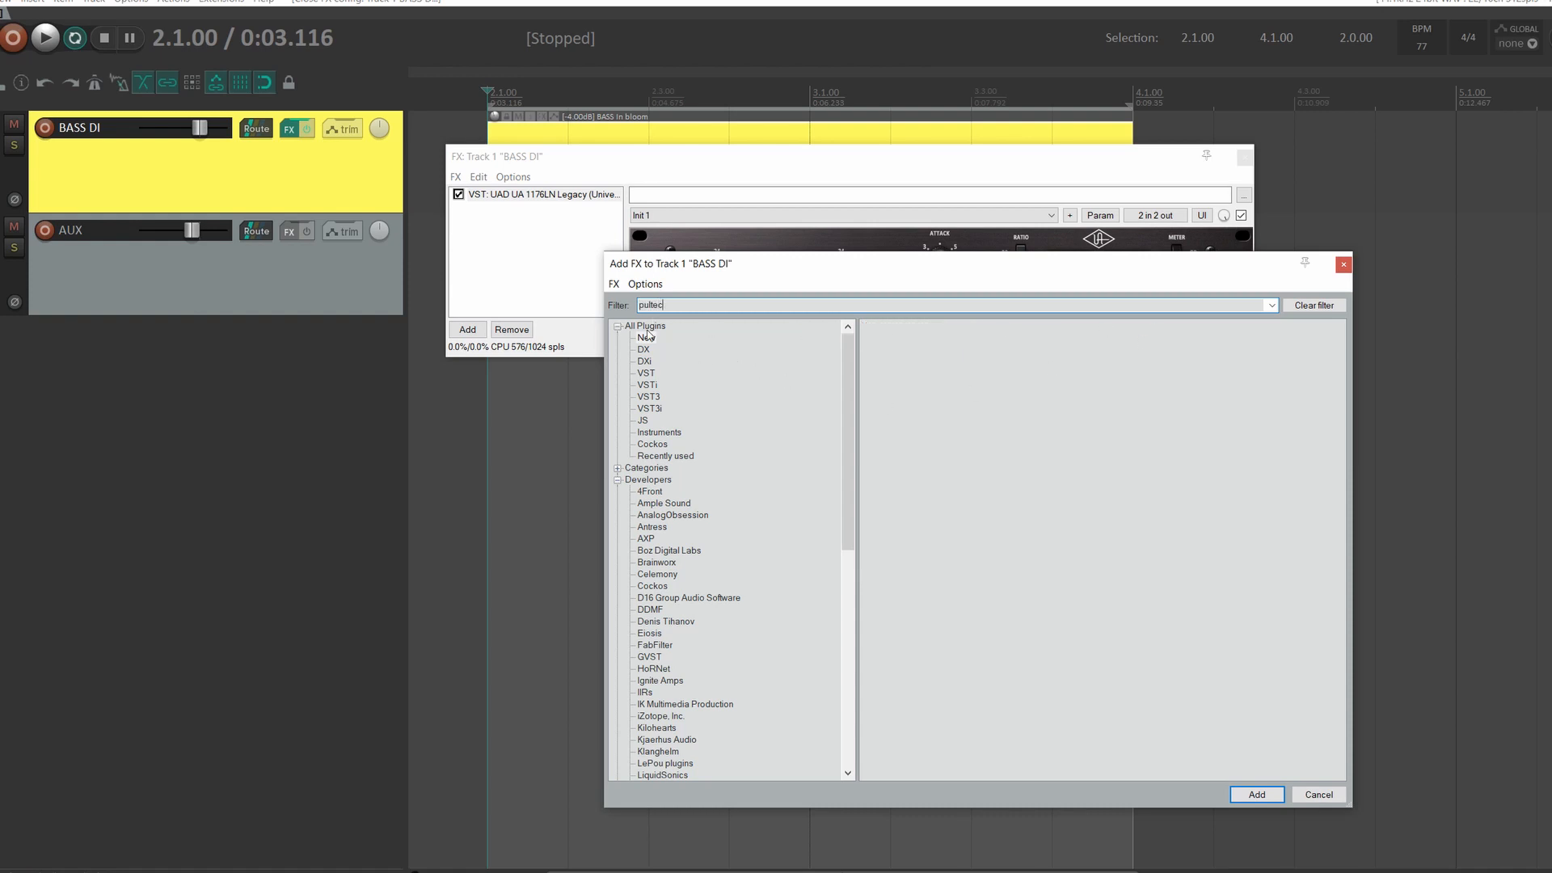
pyautogui.click(647, 327)
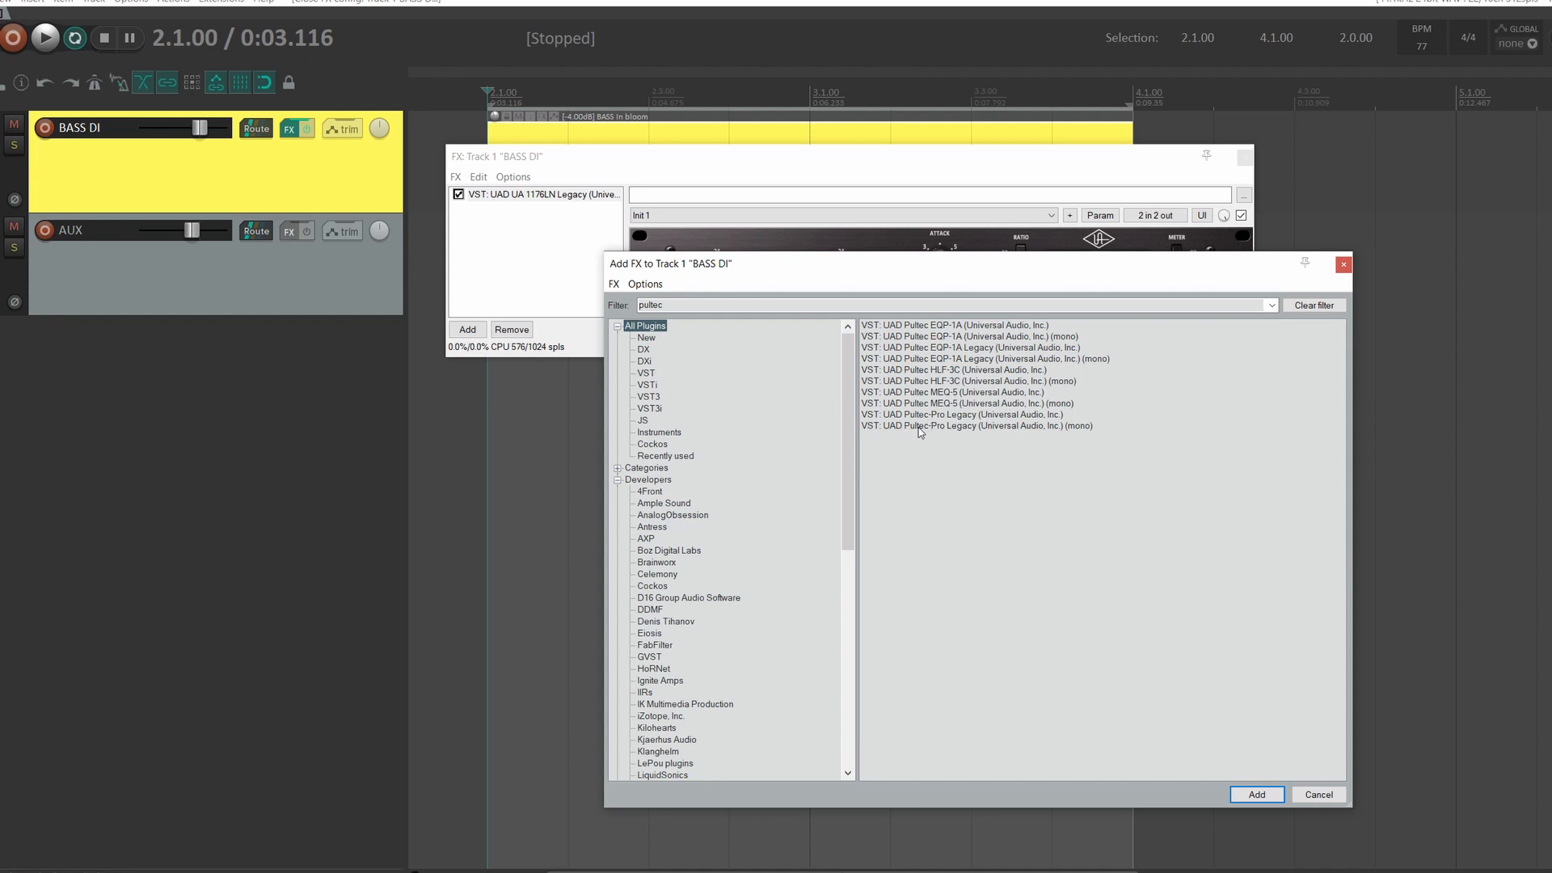
pyautogui.doubleClick(930, 415)
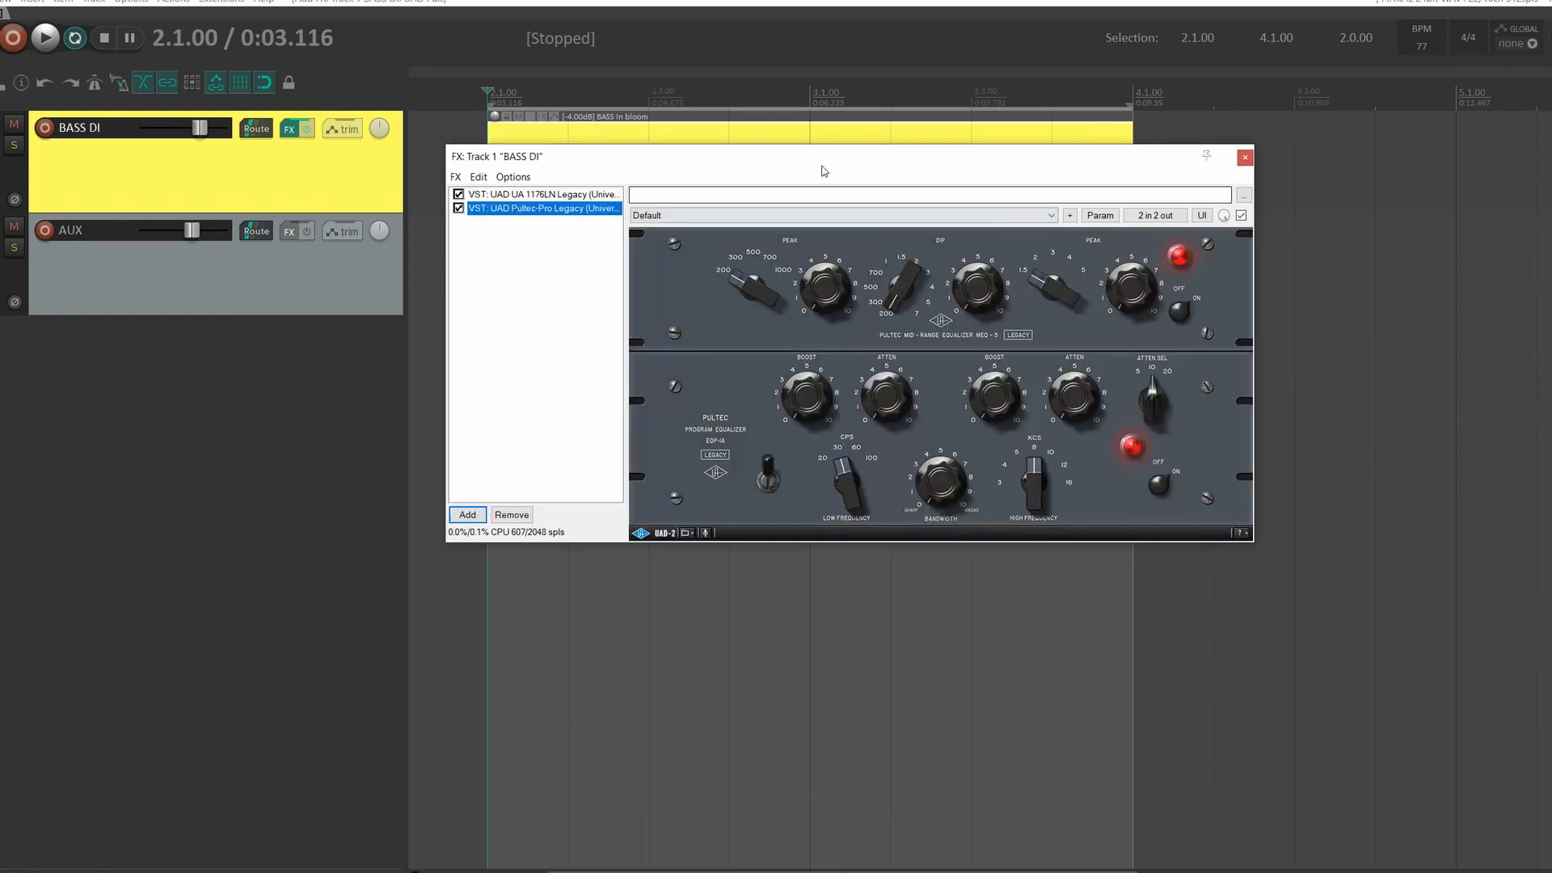
# Step: Set the Pultec's low-frequency boost and attenuation both to about 5 at 30 CPS
pyautogui.moveTo(803, 162); pyautogui.dragTo(630, 213)
pyautogui.moveTo(669, 522)
pyautogui.mouseDown()
pyautogui.moveTo(672, 588)
pyautogui.moveTo(664, 522)
pyautogui.mouseUp()
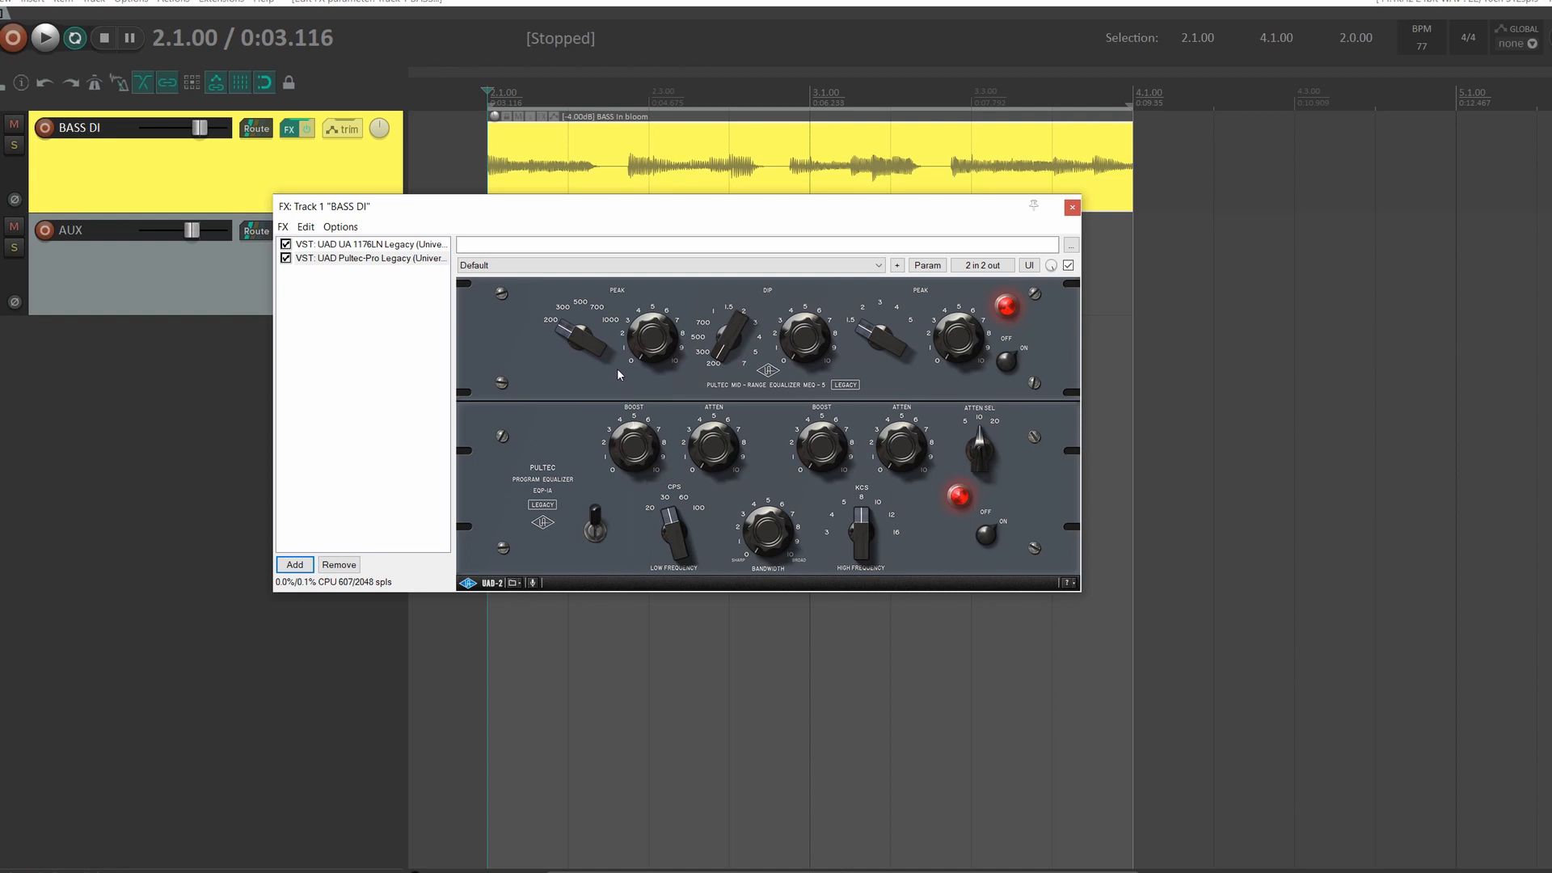
pyautogui.click(721, 447)
pyautogui.click(712, 449)
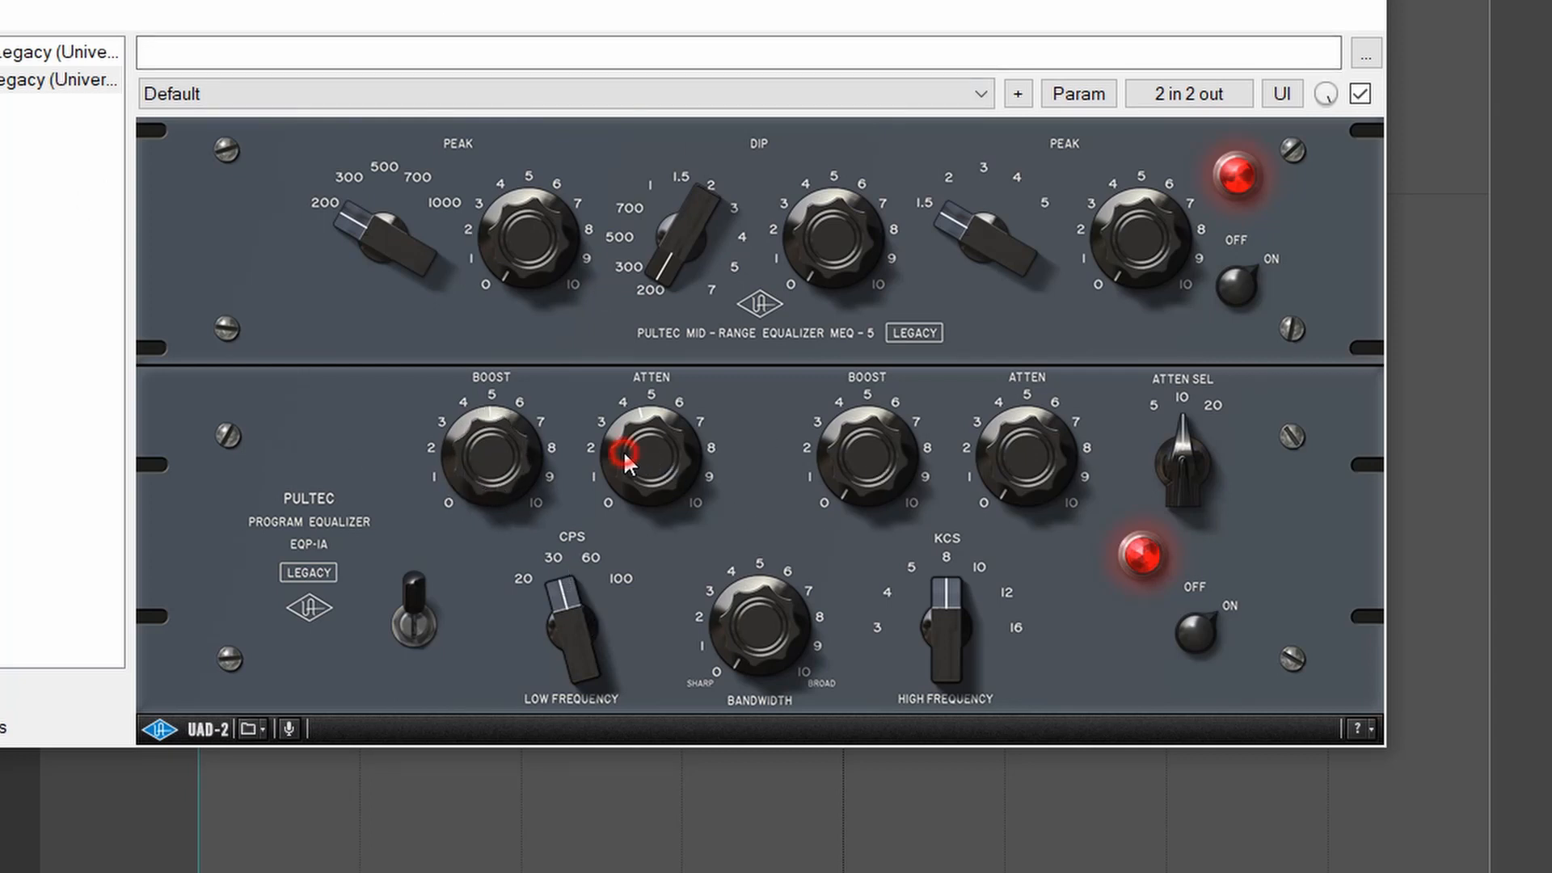
pyautogui.click(645, 479)
# Step: Set the Pultec's high frequency to 3 KCS and raise its bandwidth and high-frequency boost
pyautogui.moveTo(968, 619); pyautogui.dragTo(943, 776)
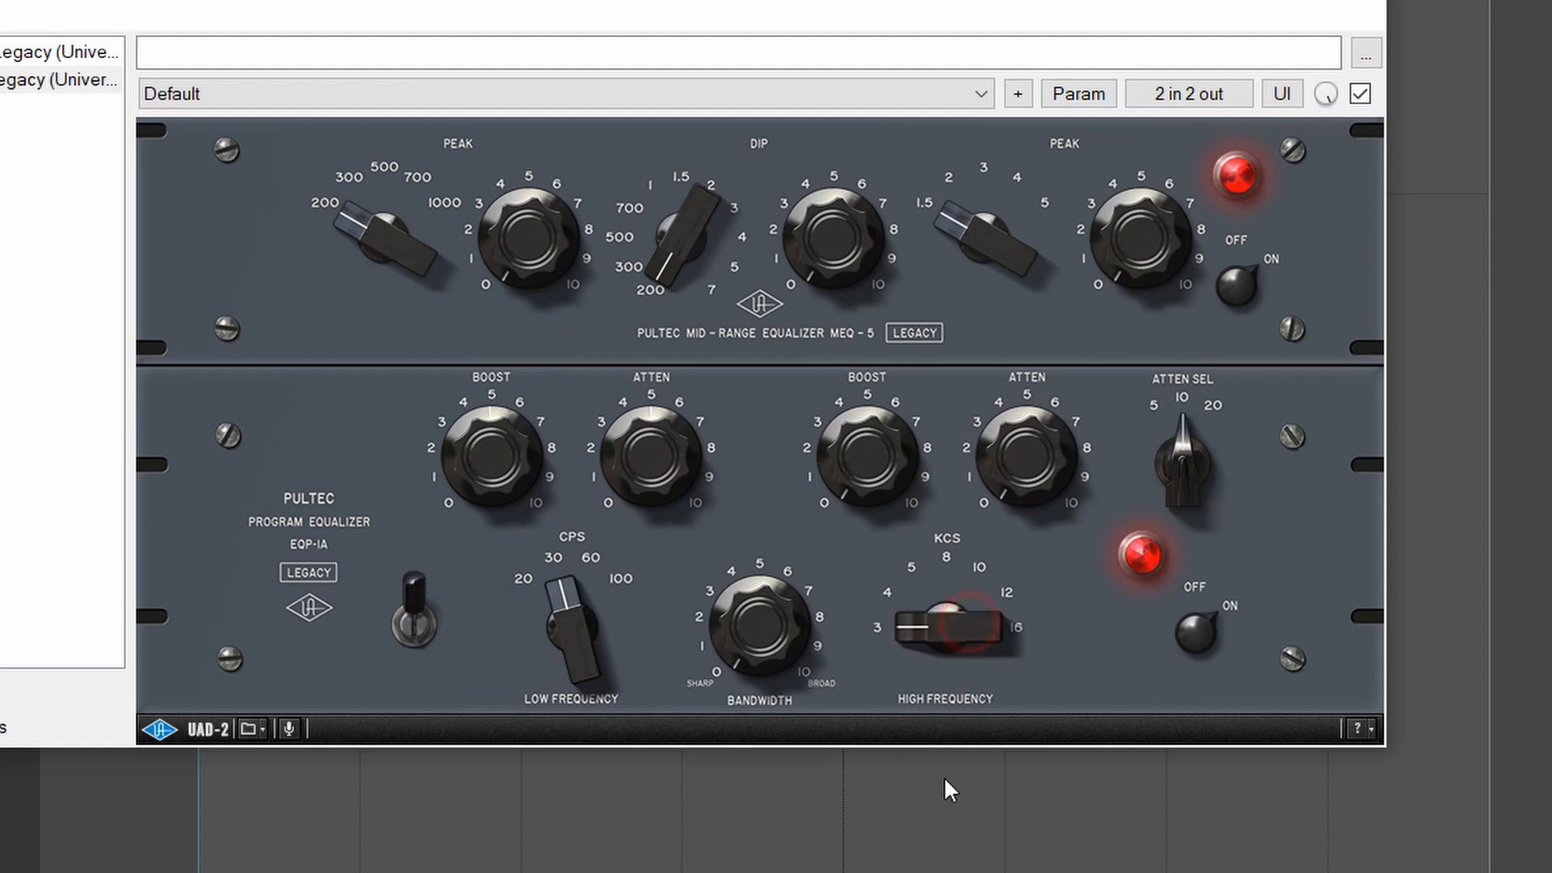
pyautogui.moveTo(808, 620); pyautogui.dragTo(721, 433)
pyautogui.moveTo(885, 489); pyautogui.dragTo(855, 341)
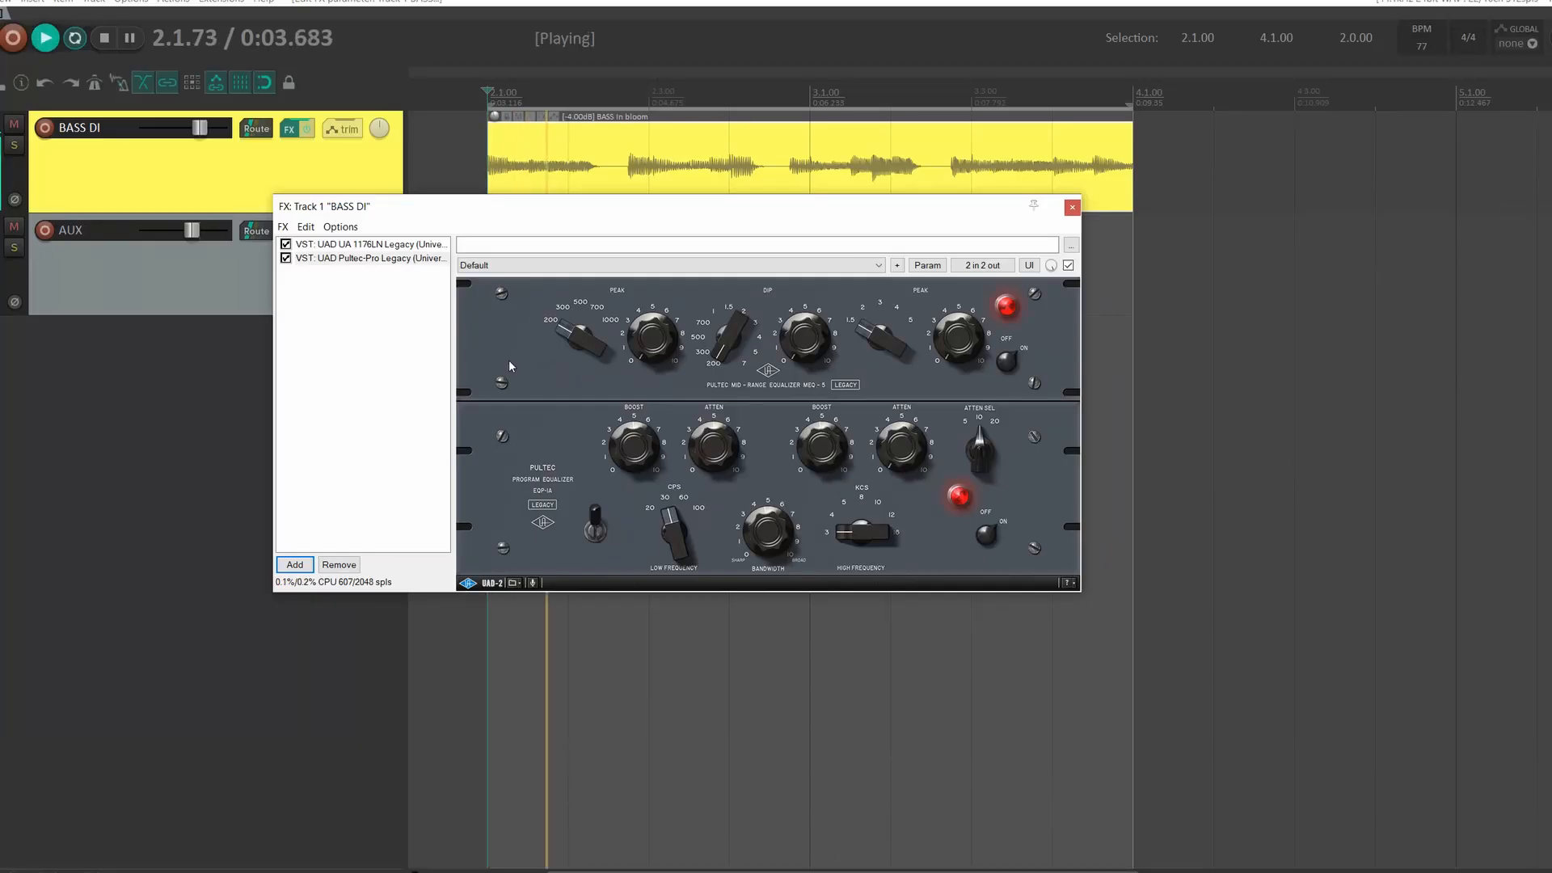
# Step: Compare the playing bass with the Pultec equalizer bypassed and enabled
pyautogui.click(286, 259)
pyautogui.click(286, 259)
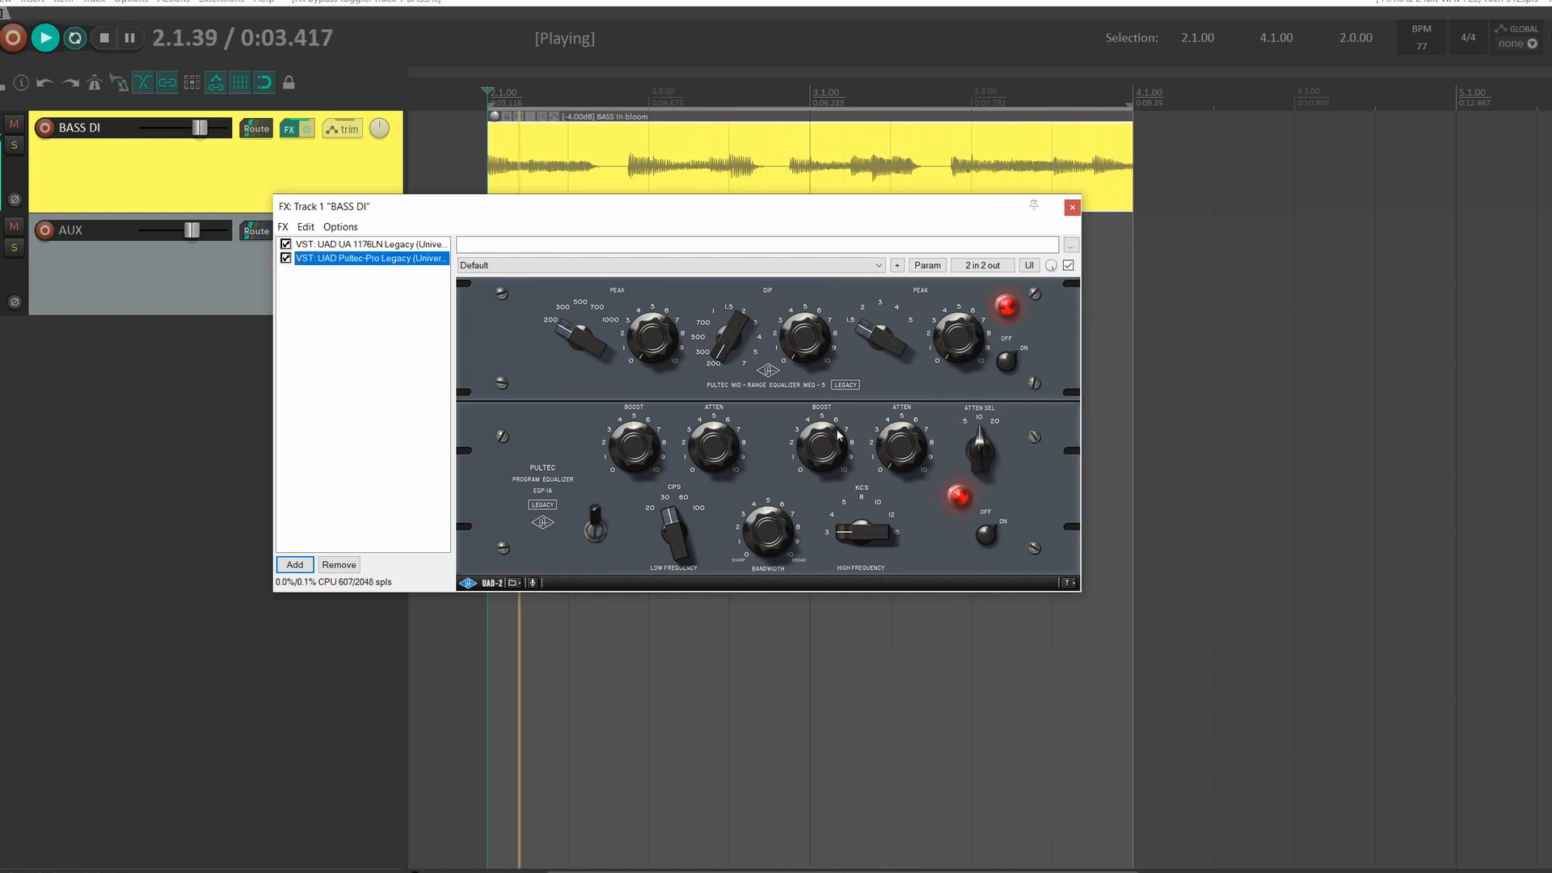
pyautogui.press('space')
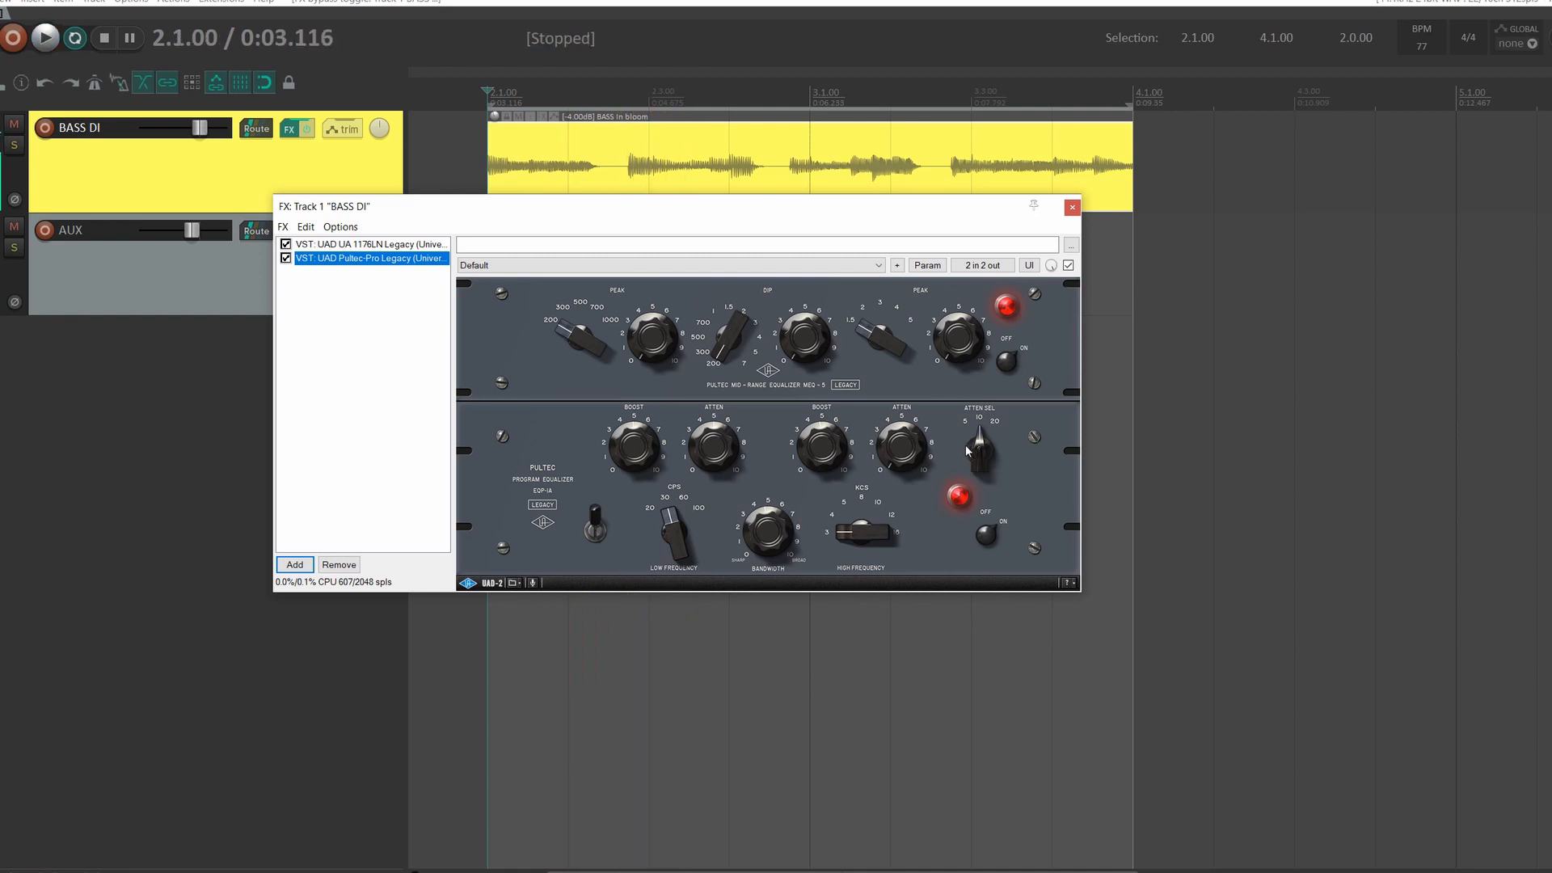
# Step: Set the Pultec's attenuation selector to 20, raise the high-frequency attenuation, and play the bass loop
pyautogui.click(970, 445)
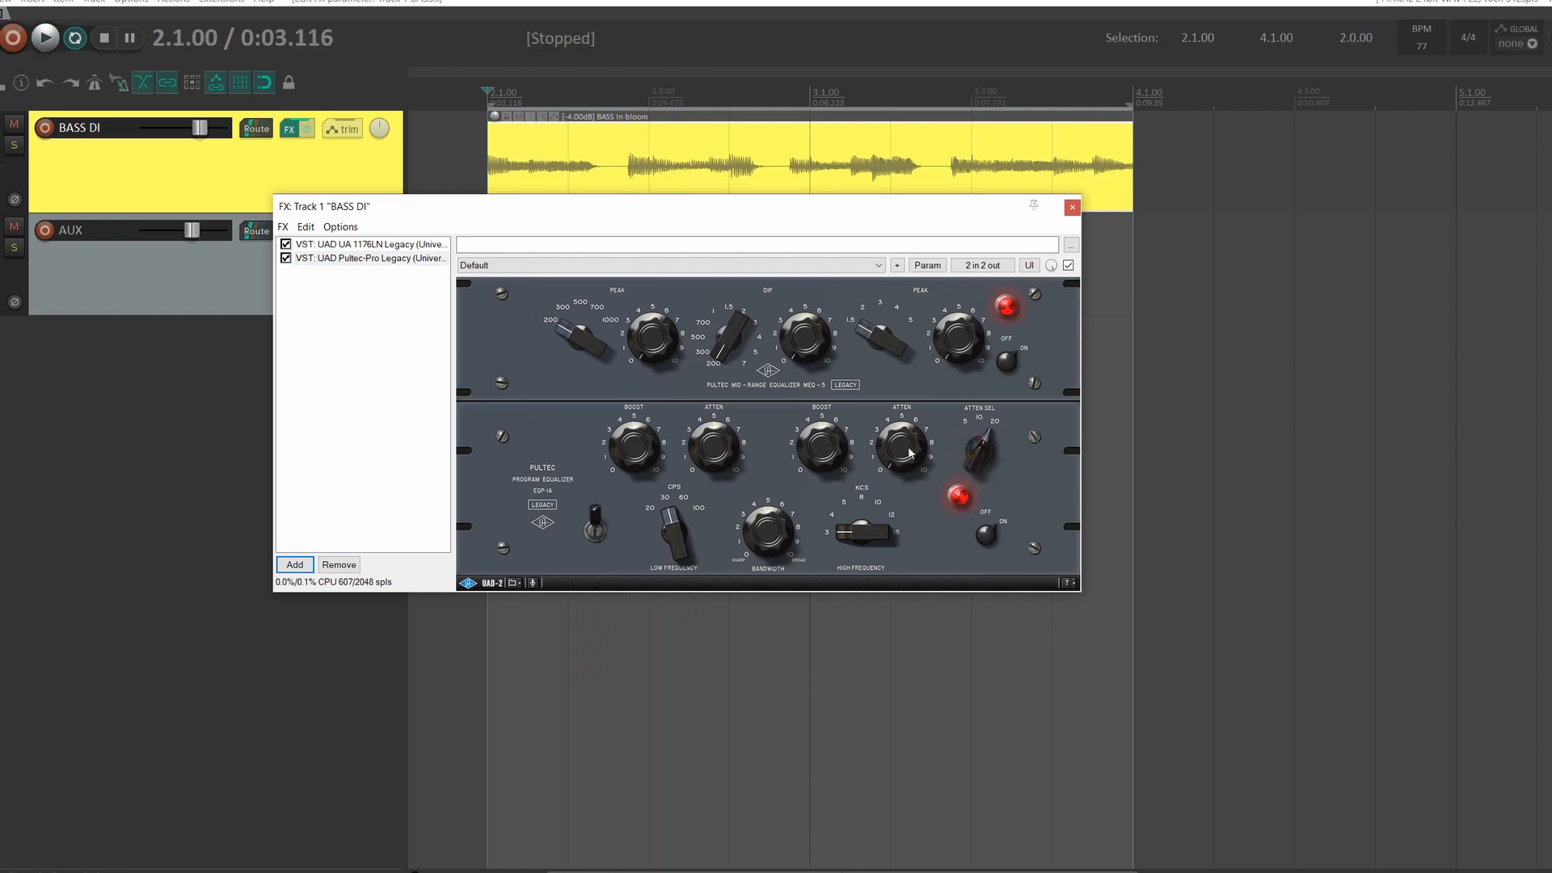
pyautogui.moveTo(902, 449); pyautogui.dragTo(885, 393)
pyautogui.press('space')
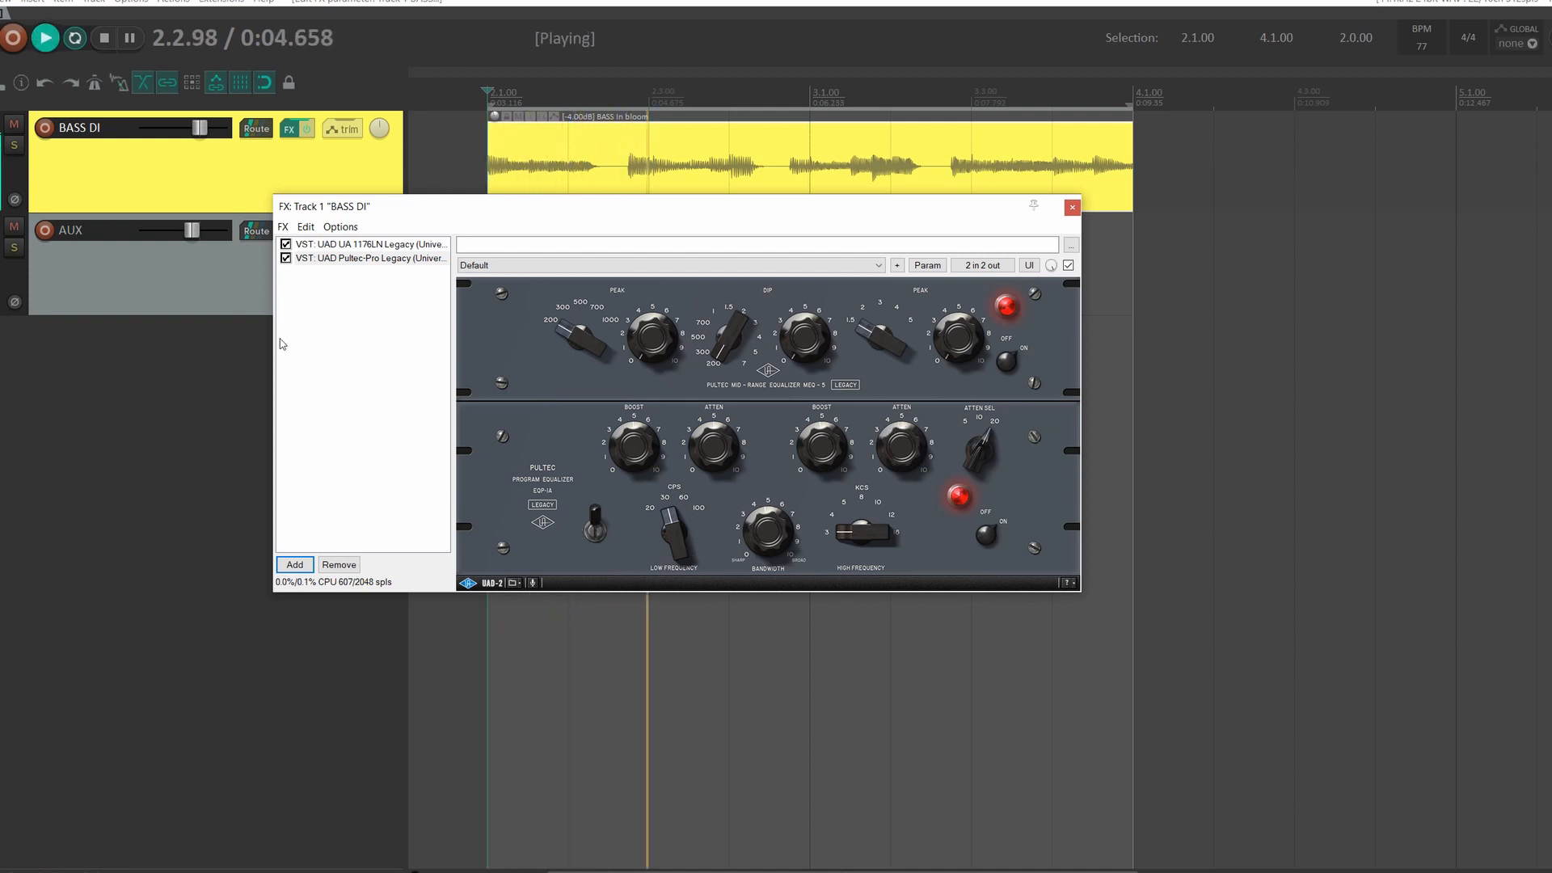
# Step: Listen to the new high-frequency cut with the Pultec bypassed and enabled, and close the BASS DI effects window
pyautogui.click(286, 258)
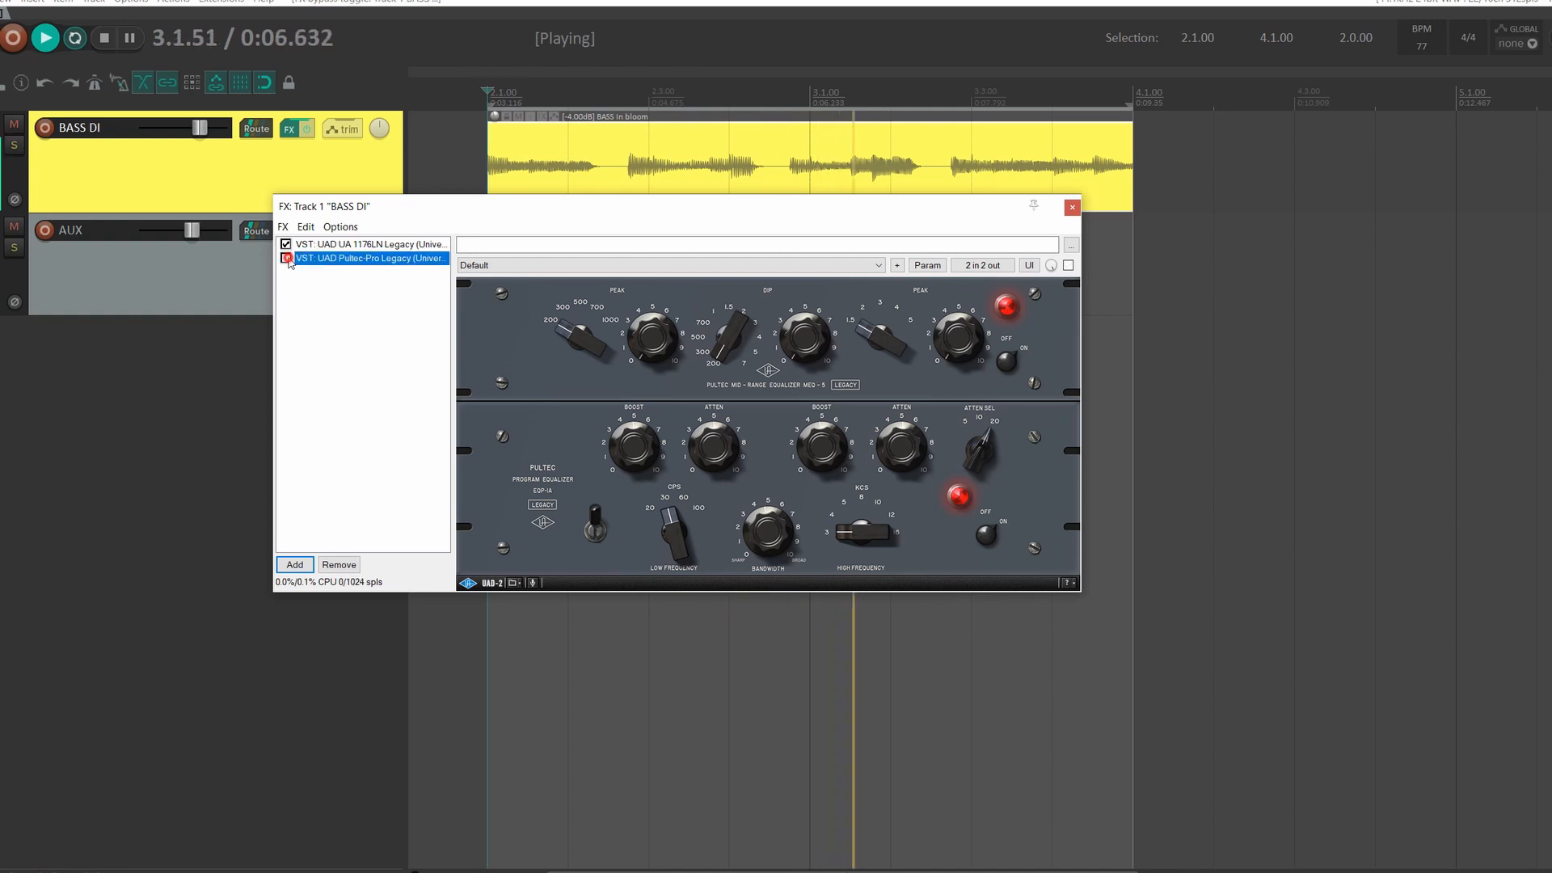
pyautogui.click(286, 258)
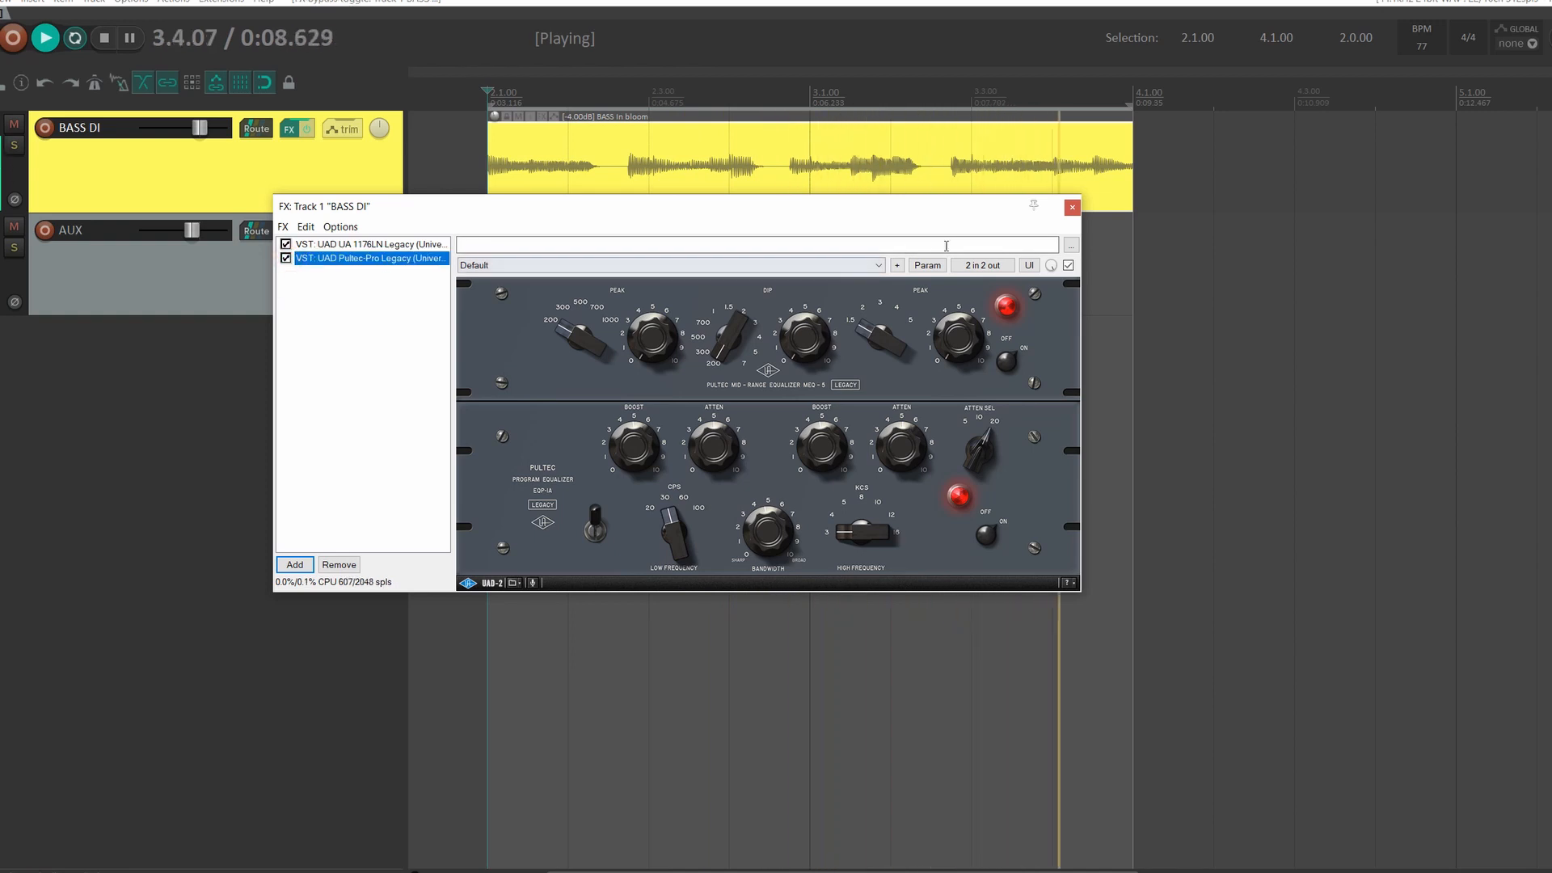
pyautogui.click(1072, 207)
pyautogui.press('space')
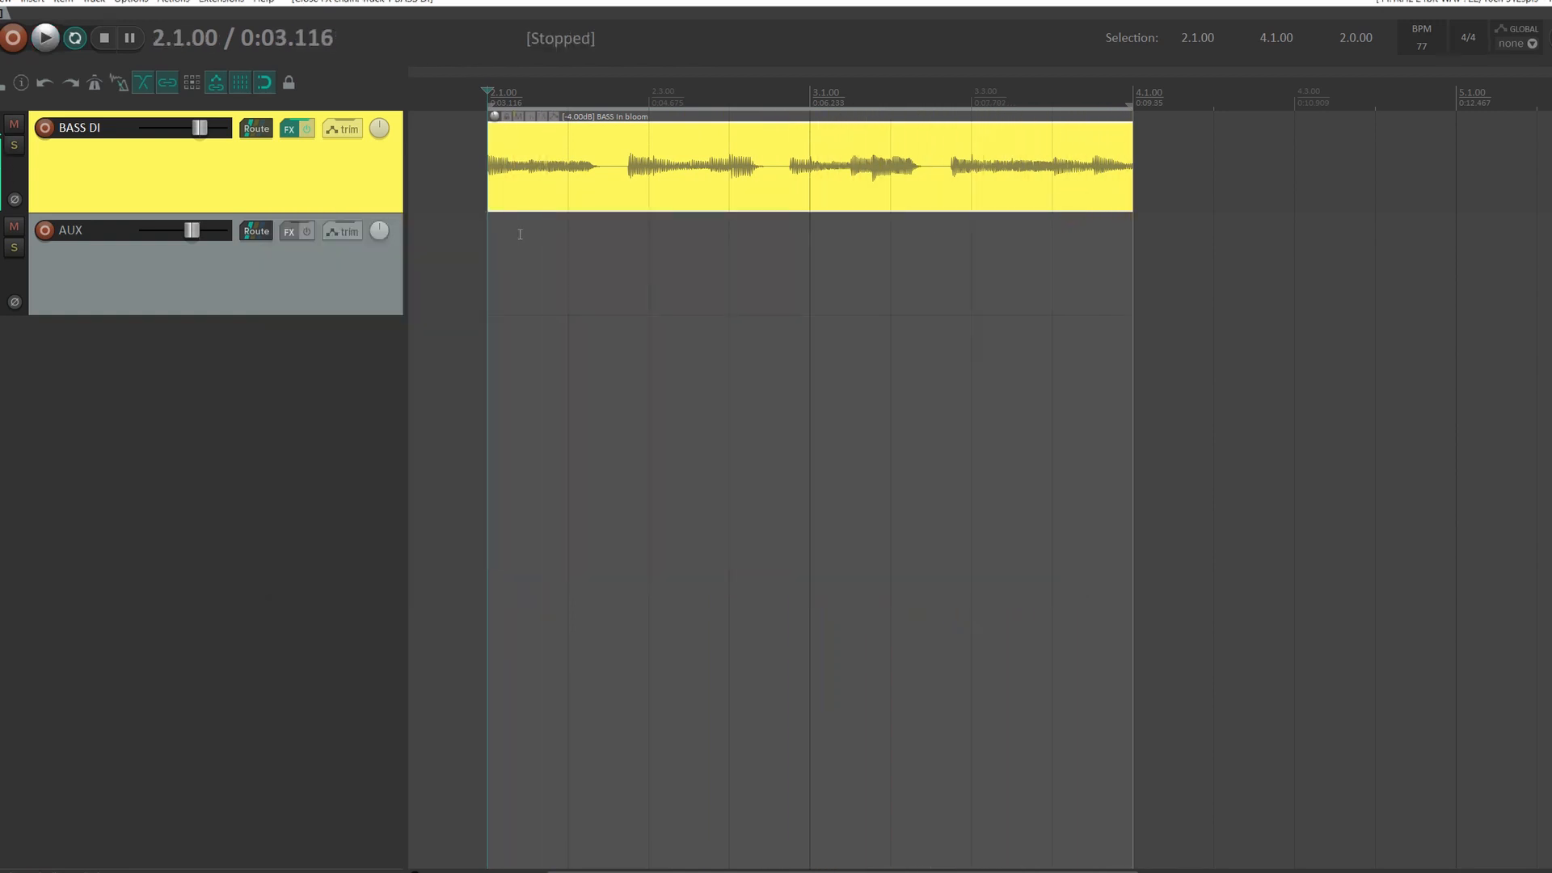
# Step: Play the bass loop with the whole BASS DI effects chain disabled and again with it enabled
pyautogui.click(308, 130)
pyautogui.press('space')
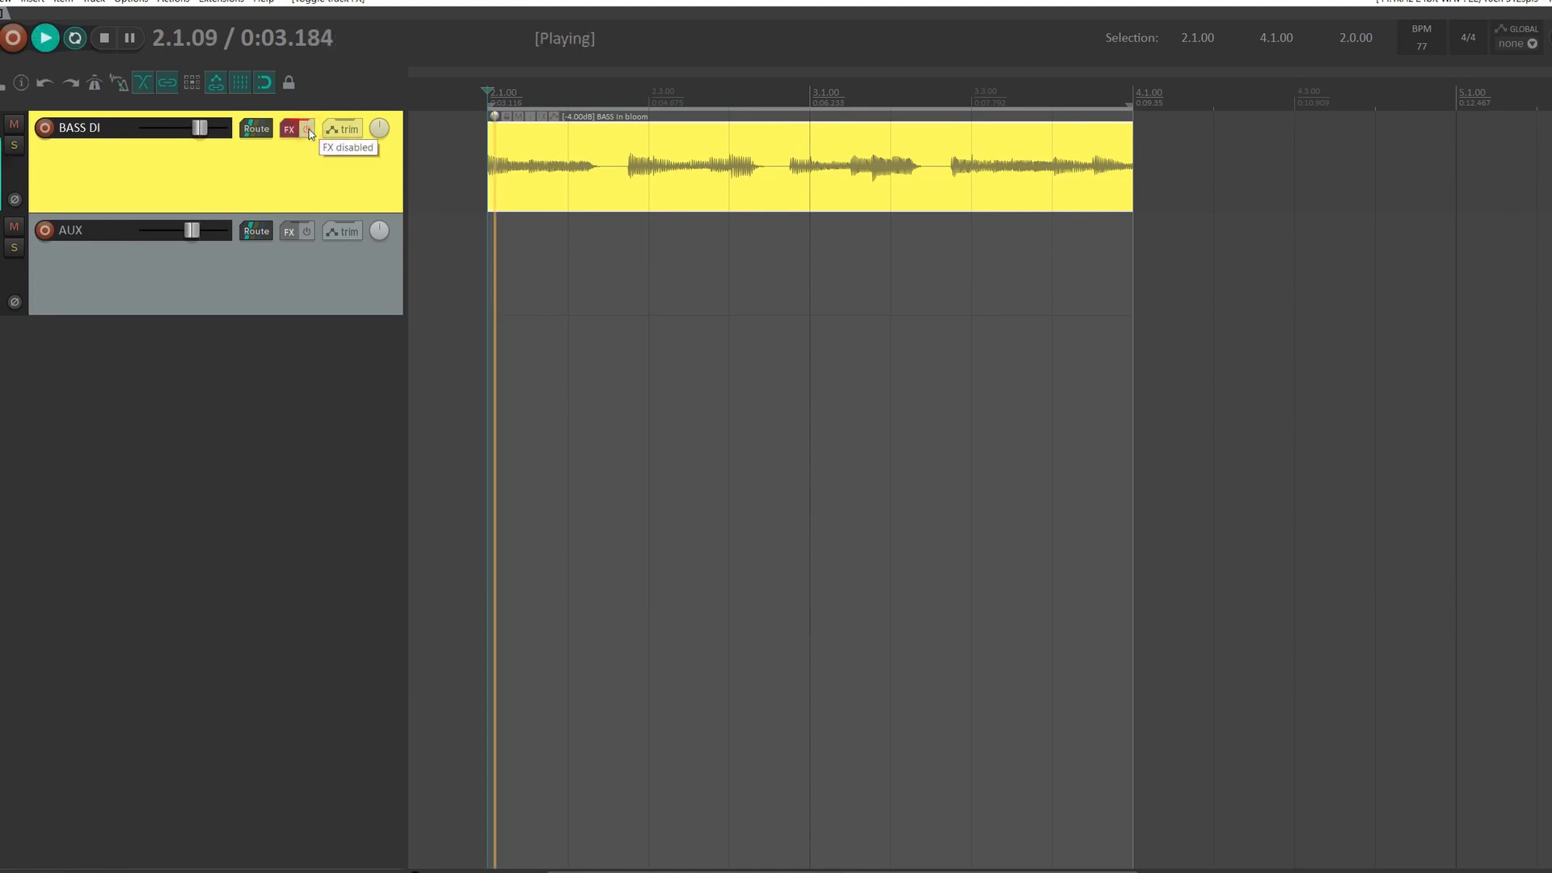
pyautogui.press('space')
pyautogui.click(308, 130)
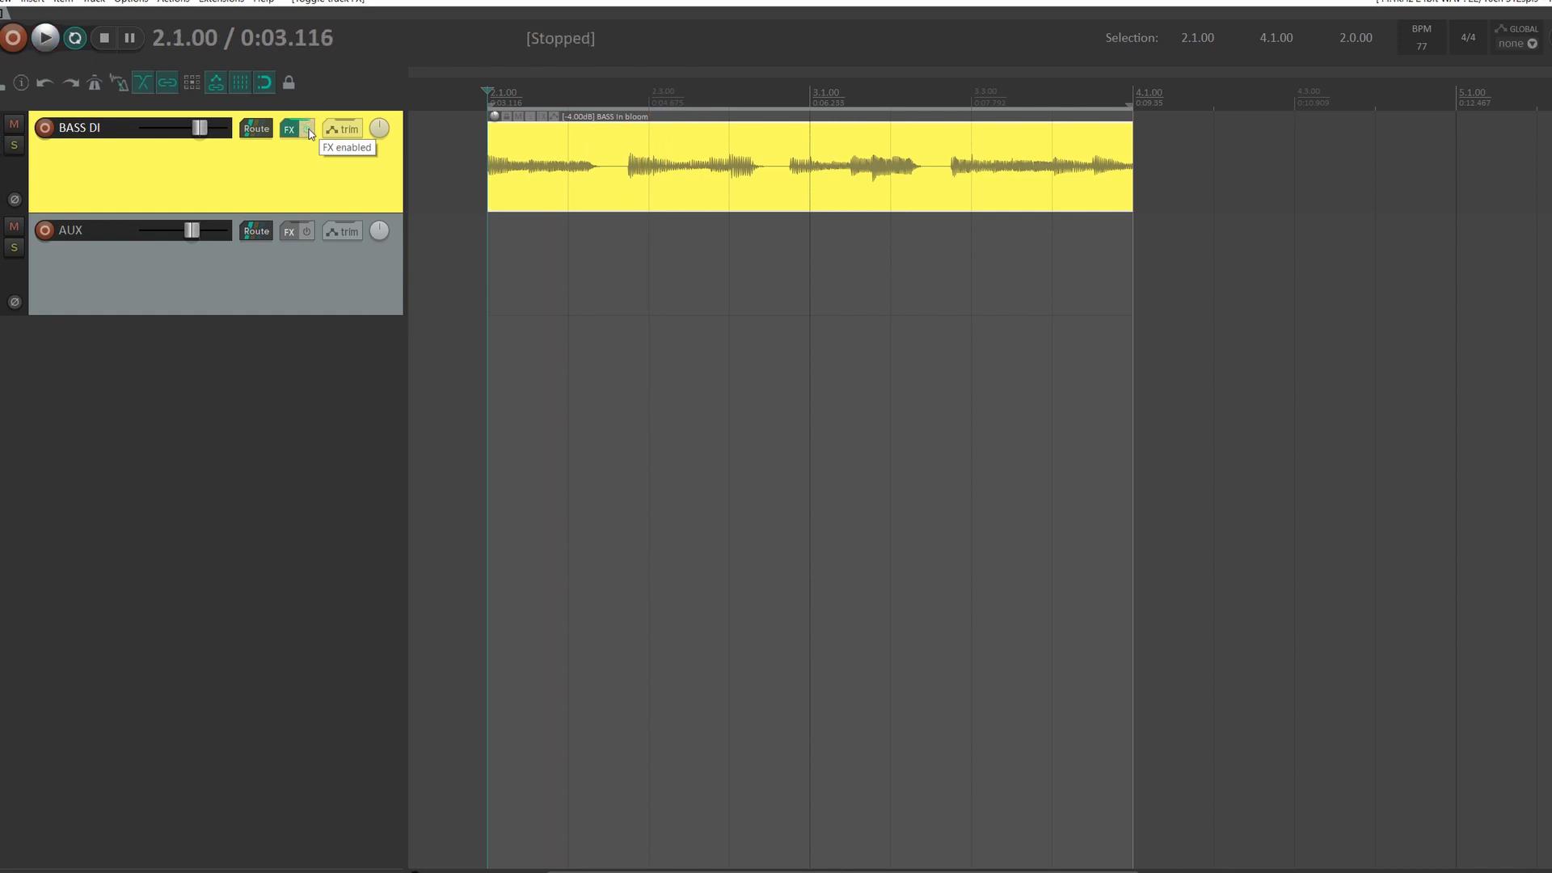
pyautogui.press('space')
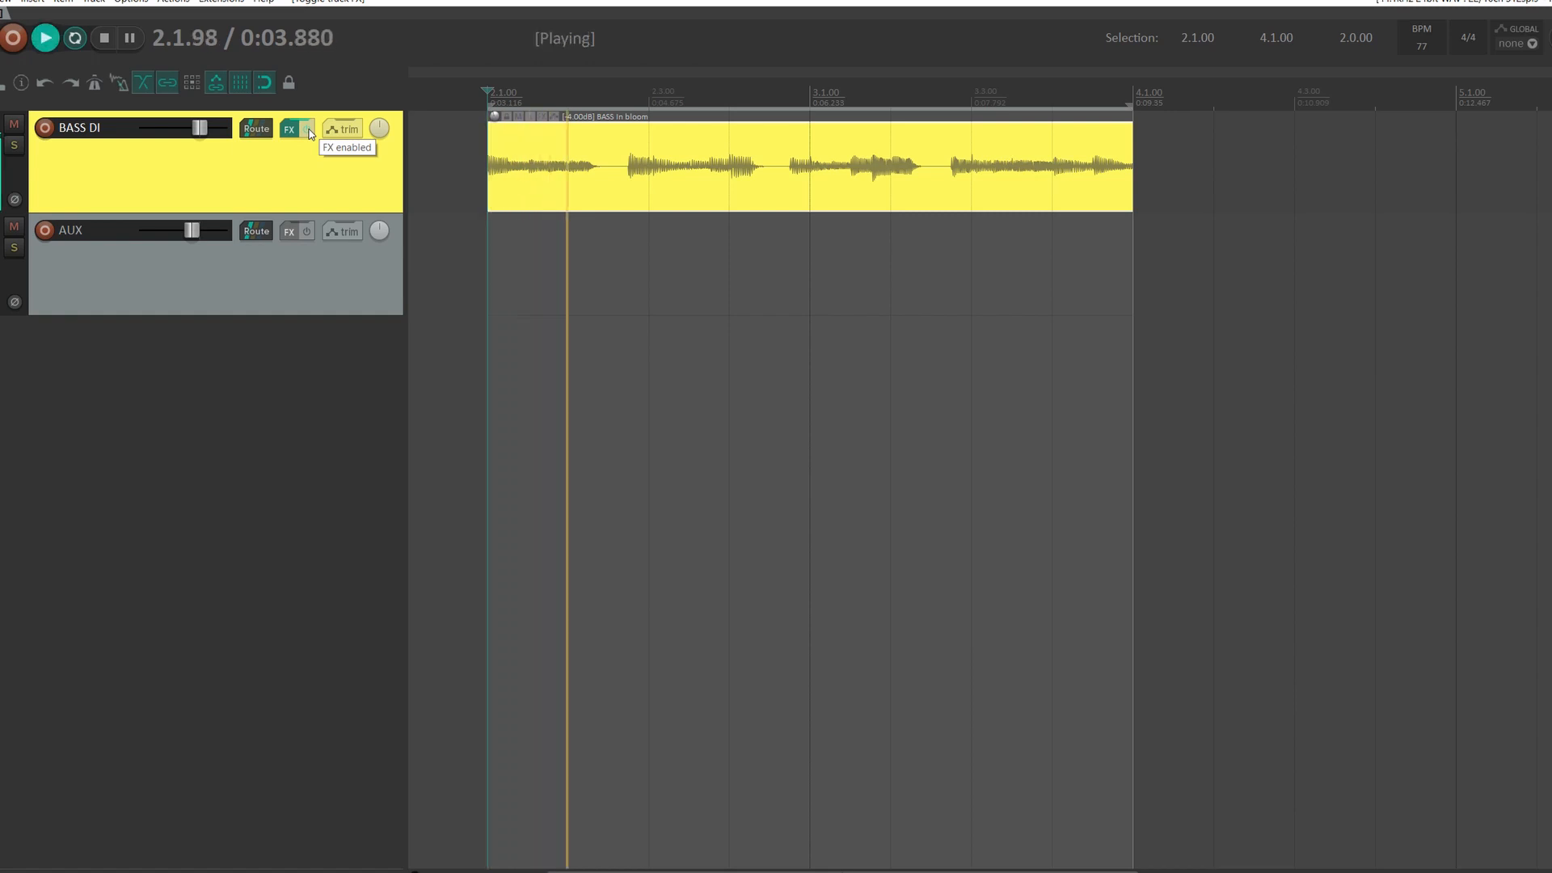
pyautogui.press('space')
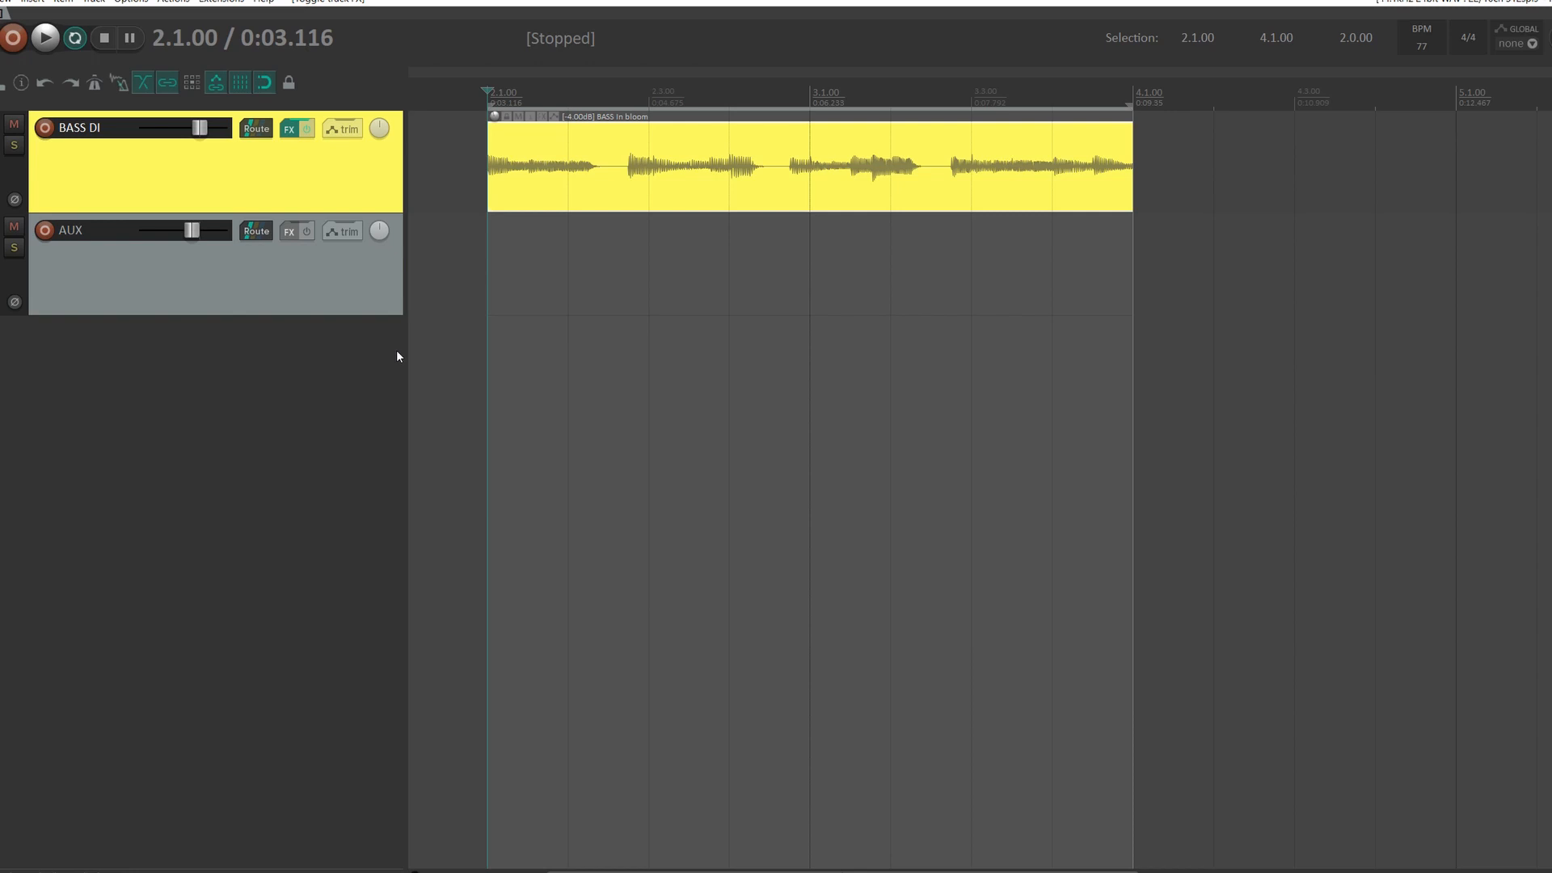
# Step: Add the BOD (TSE AUDIO) bass overdrive to the AUX track
pyautogui.click(348, 291)
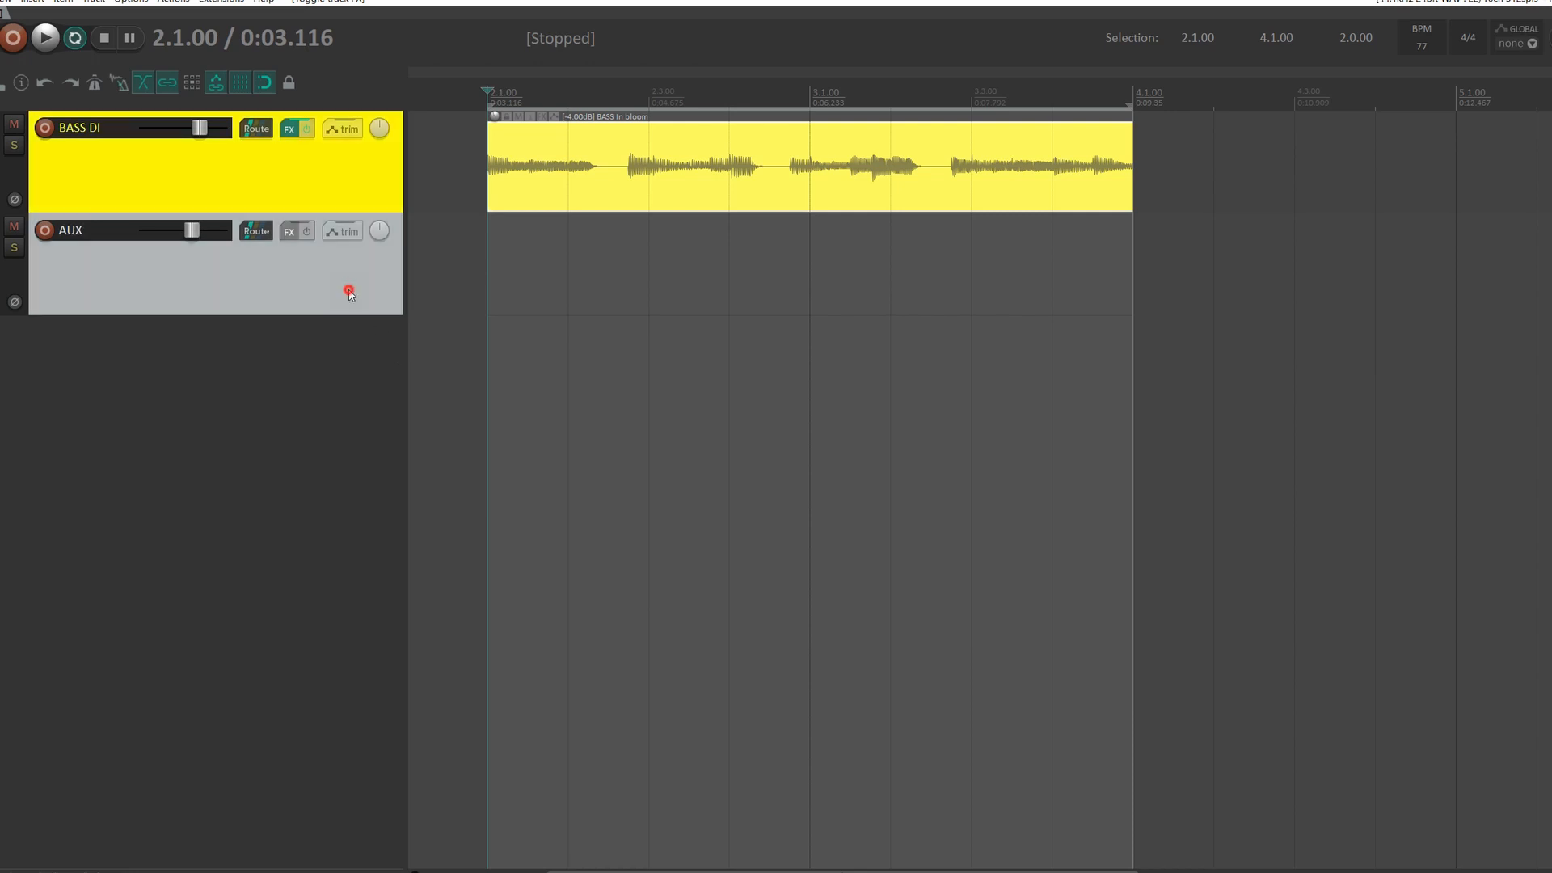
pyautogui.rightClick(287, 236)
pyautogui.moveTo(313, 251)
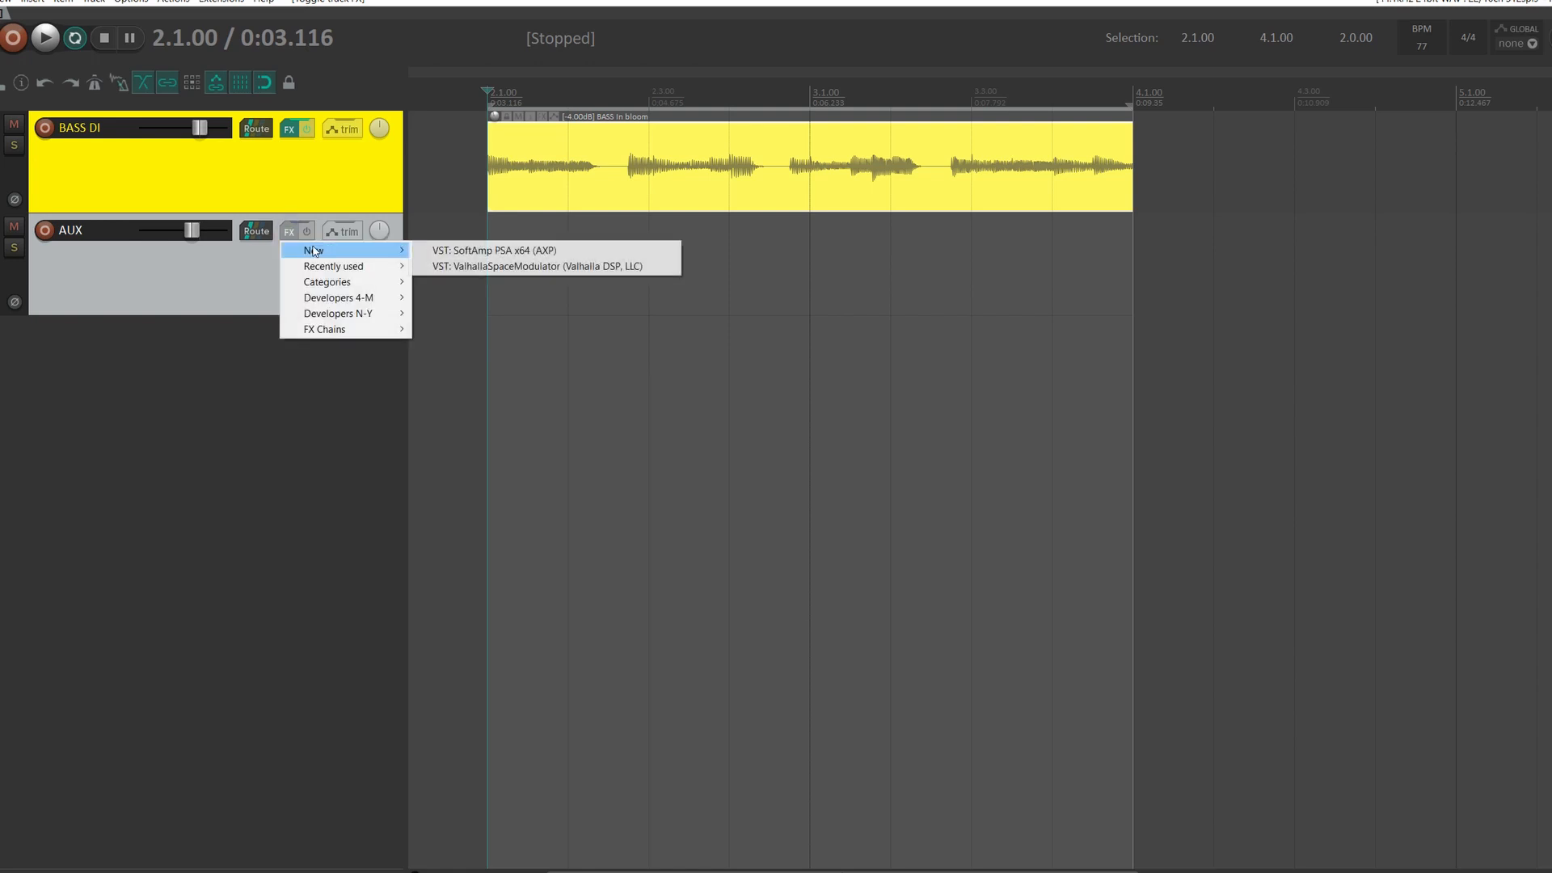
pyautogui.click(467, 250)
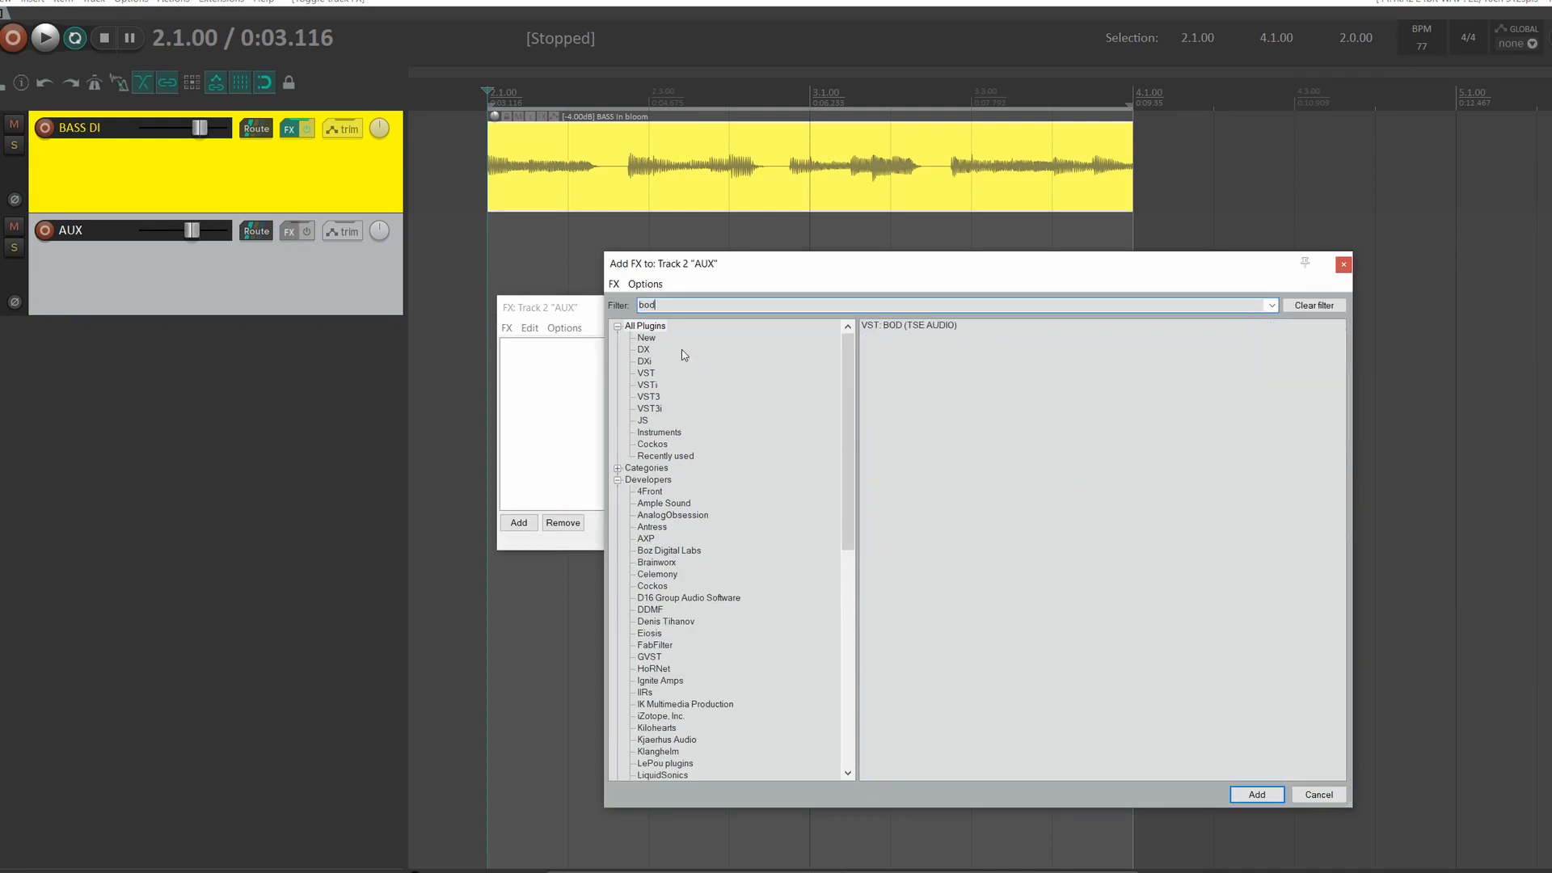
pyautogui.doubleClick(877, 325)
pyautogui.moveTo(871, 321)
pyautogui.mouseDown()
pyautogui.moveTo(835, 268)
pyautogui.moveTo(869, 329)
pyautogui.mouseUp()
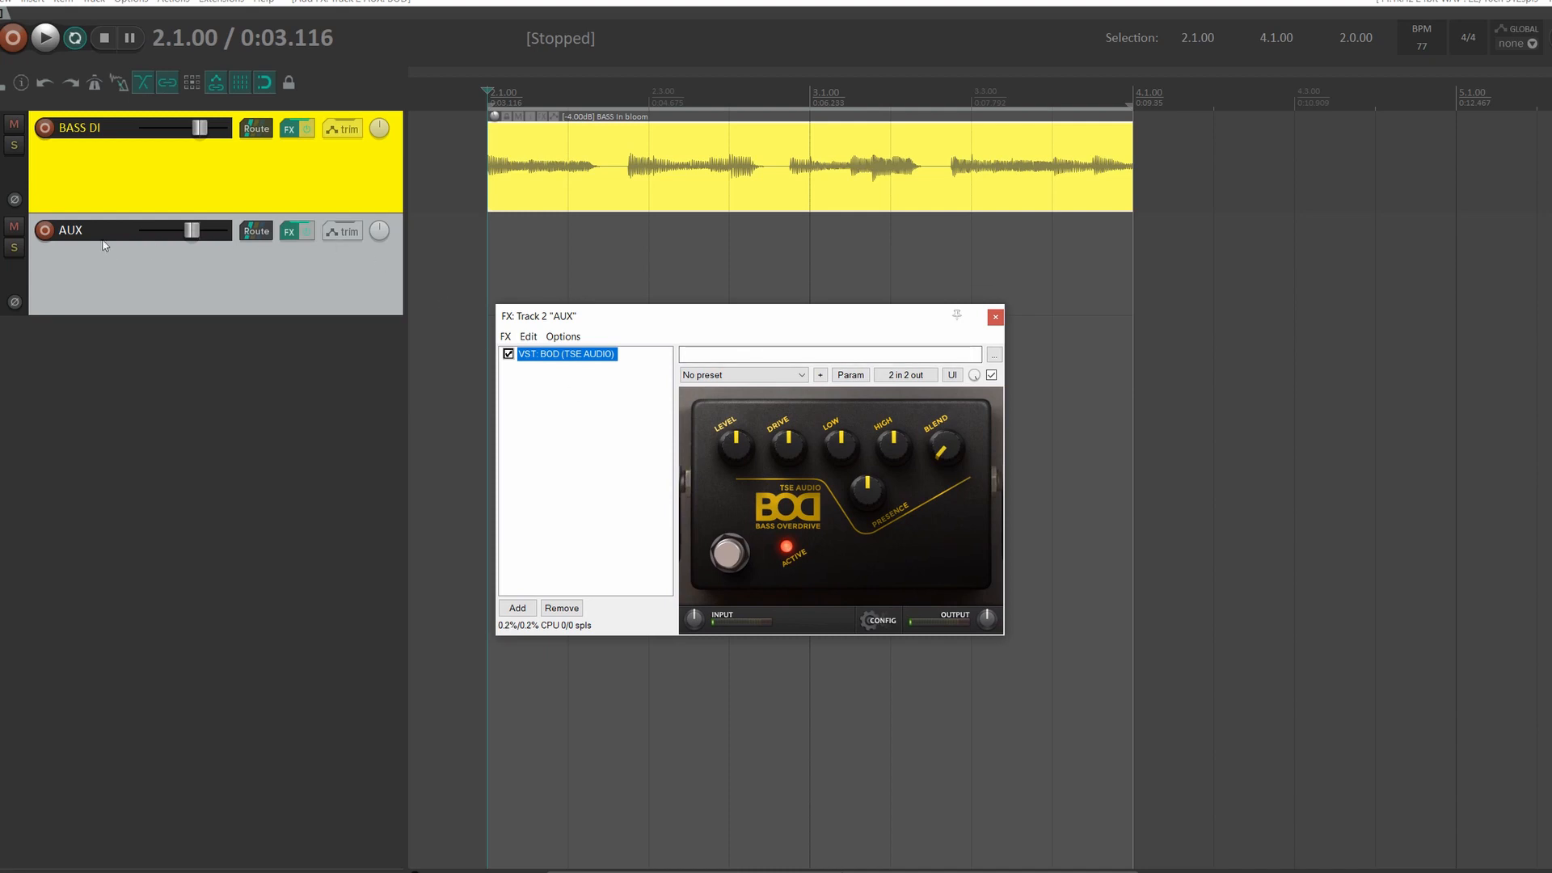
# Step: Create a send from the BASS DI track to the AUX track and move the BOD window clear of the routing
pyautogui.moveTo(257, 129); pyautogui.dragTo(260, 232)
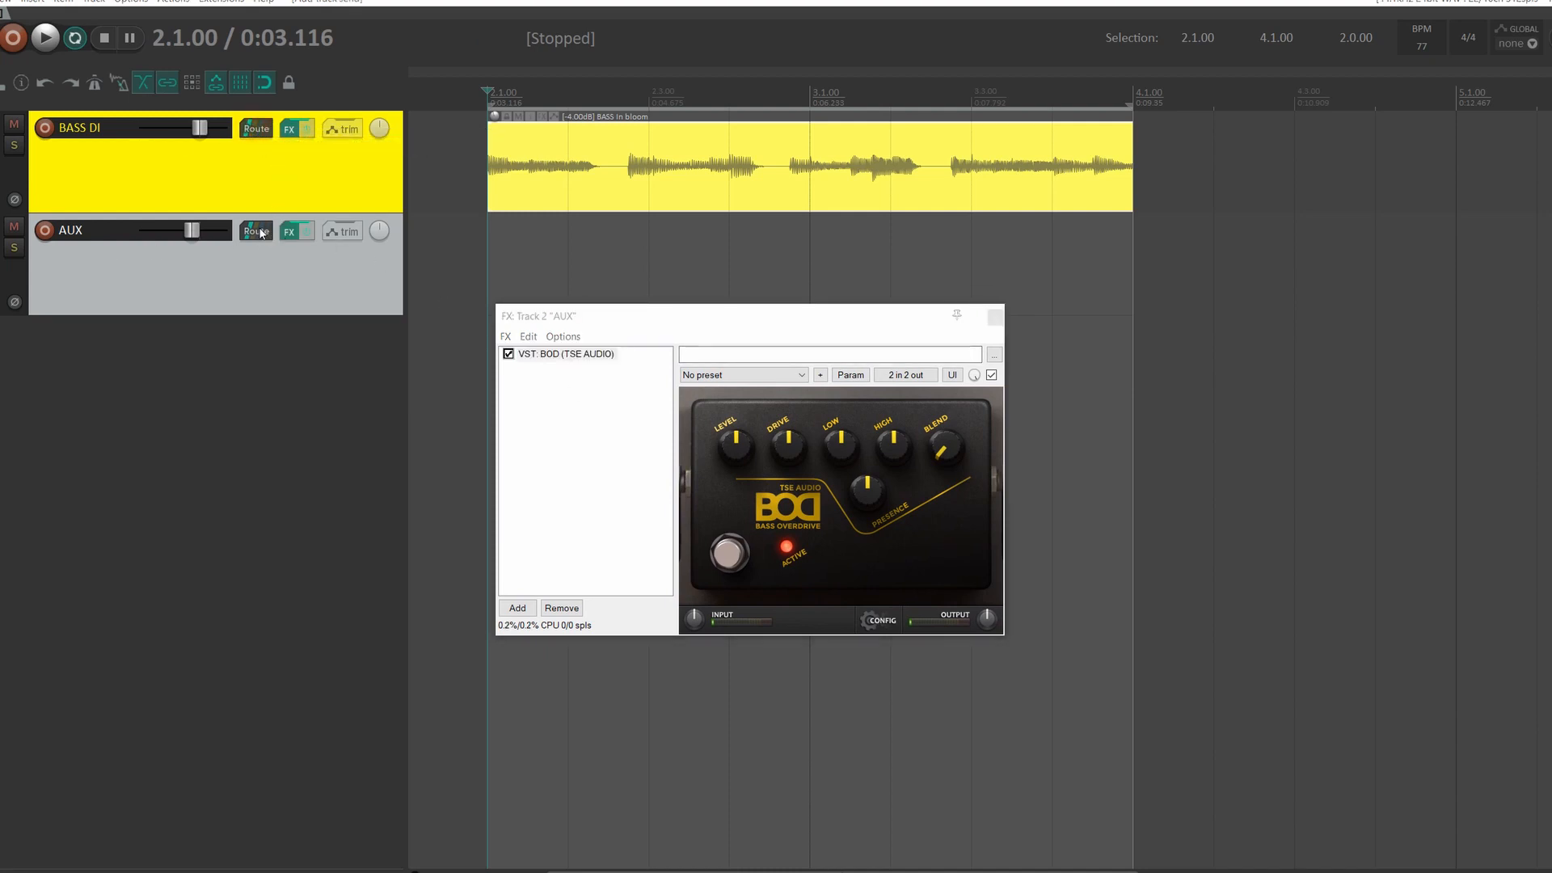
pyautogui.click(528, 239)
pyautogui.moveTo(759, 314); pyautogui.dragTo(581, 333)
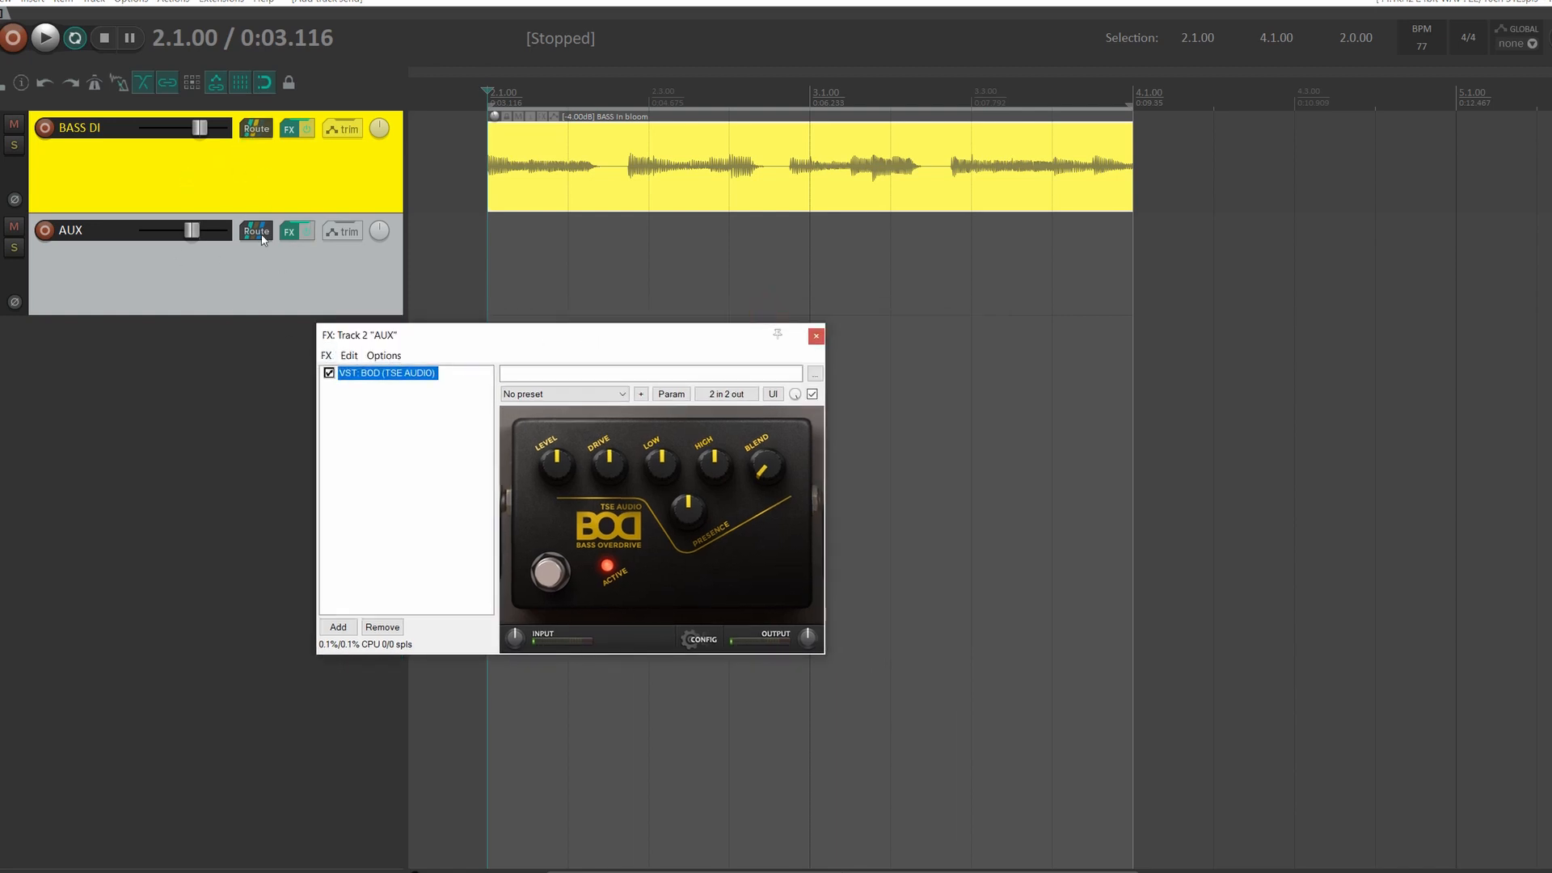
pyautogui.click(204, 136)
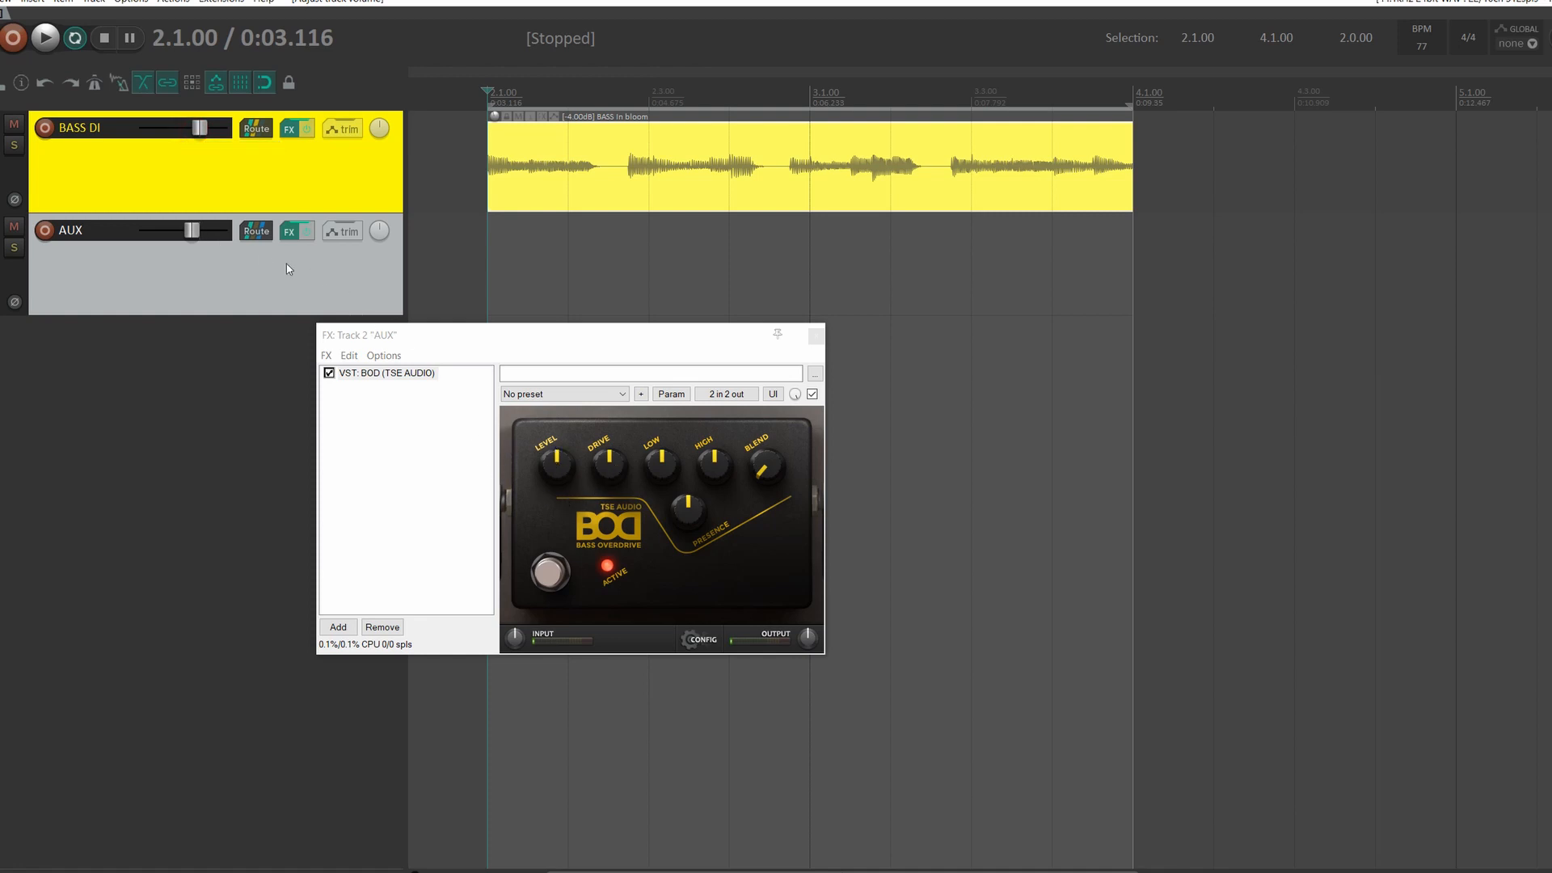
# Step: Solo the AUX track, raise the BOD overdrive's Level to about three o'clock, and lower its Drive to about ten o'clock
pyautogui.click(14, 249)
pyautogui.moveTo(701, 329); pyautogui.dragTo(774, 358)
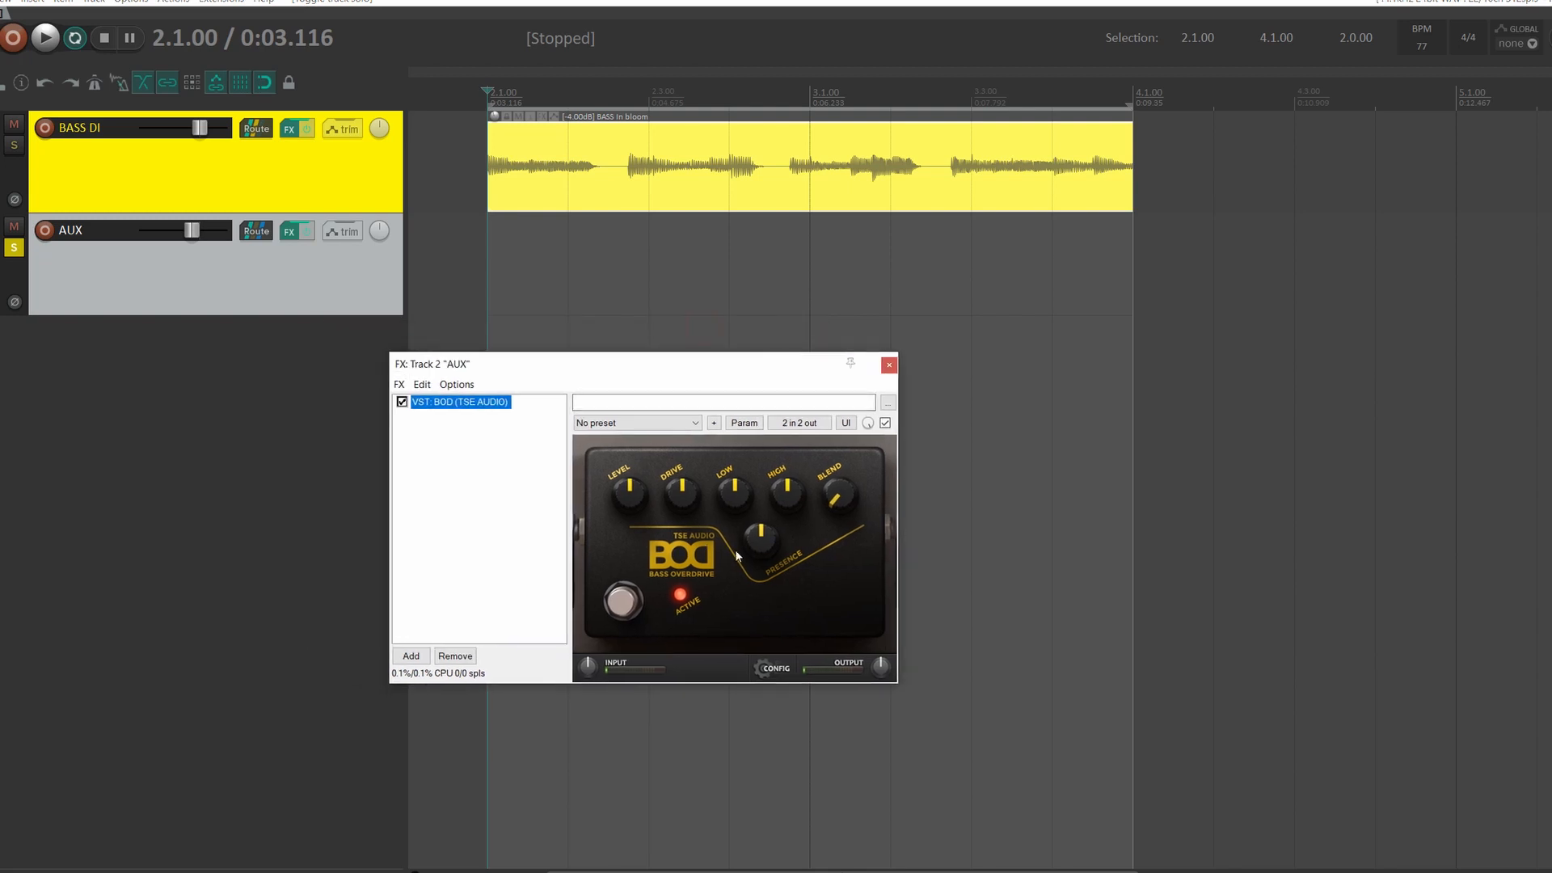
pyautogui.moveTo(638, 495); pyautogui.dragTo(612, 463)
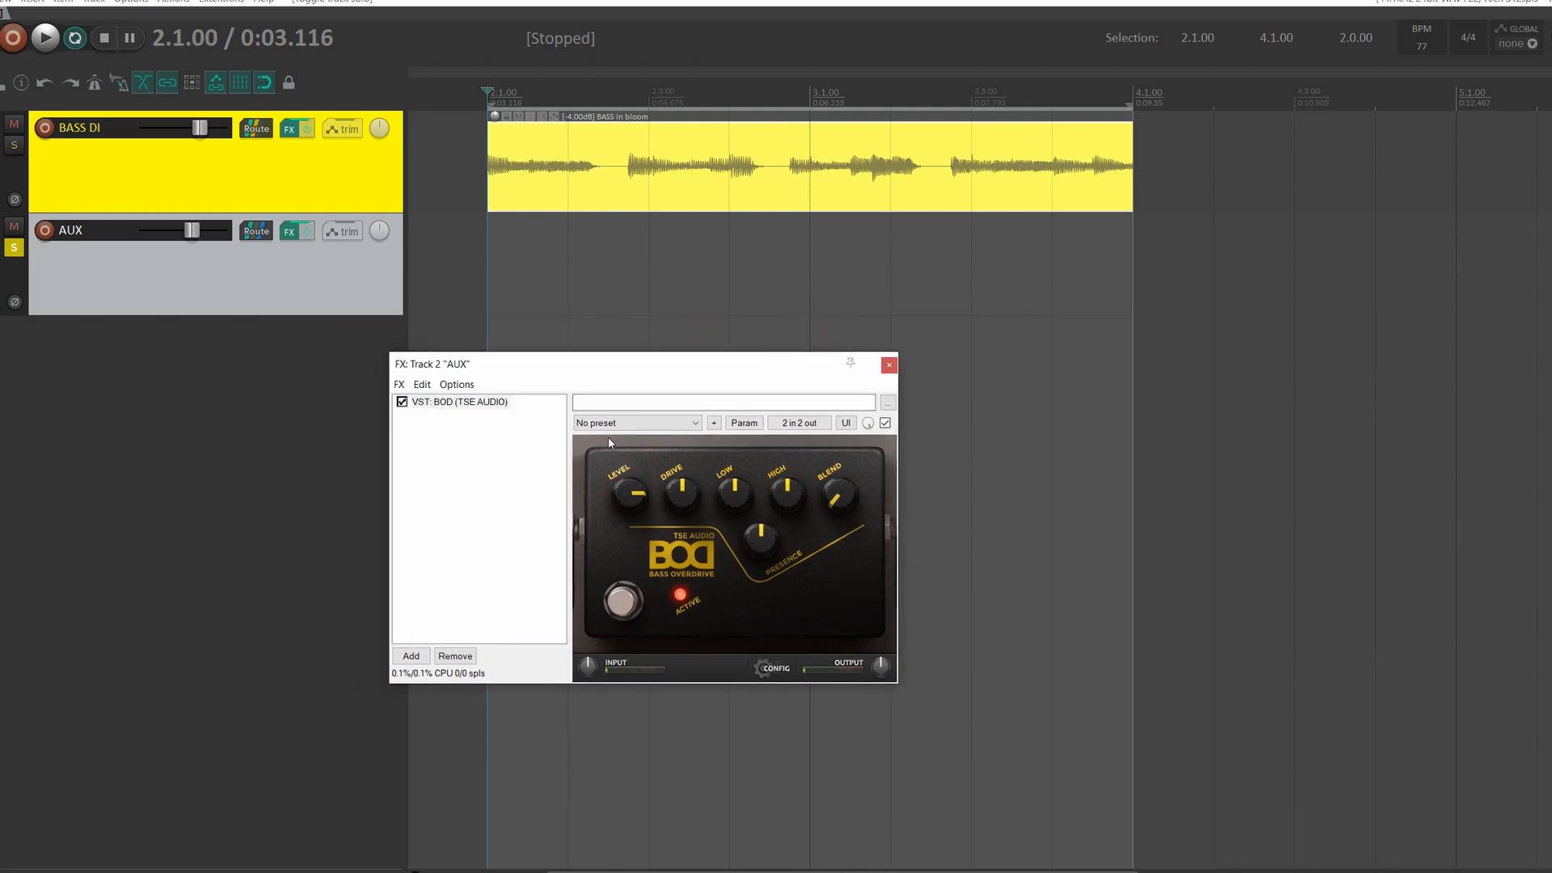
pyautogui.moveTo(679, 519); pyautogui.dragTo(688, 542)
# Step: While the soloed AUX track plays, raise the BOD's High to about three o'clock, trim Low slightly, and raise Presence slightly
pyautogui.press('space')
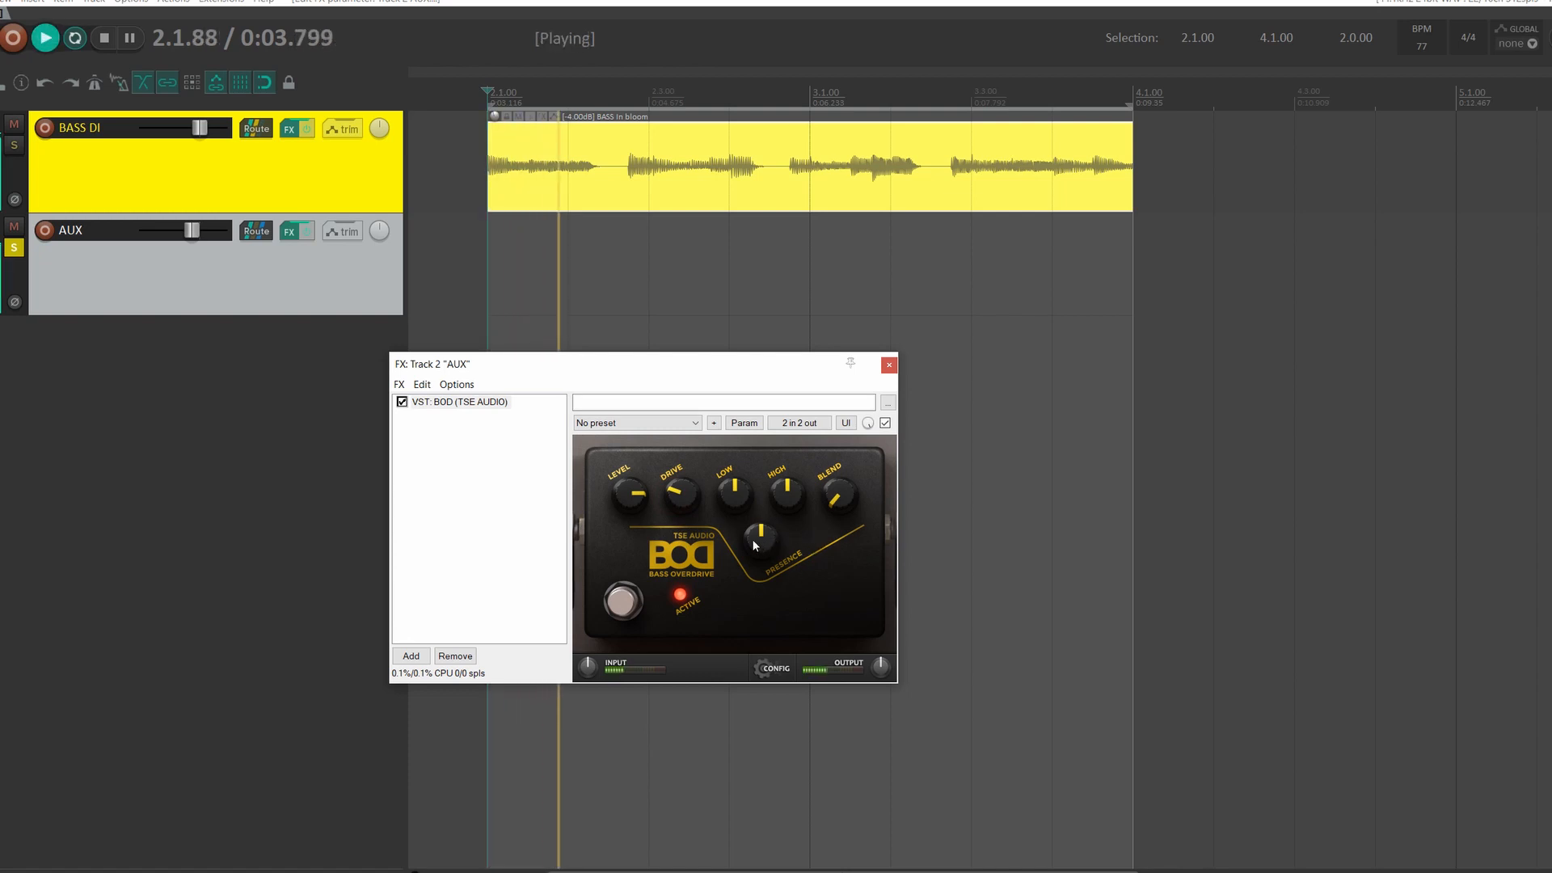
pyautogui.moveTo(720, 496); pyautogui.dragTo(779, 464)
pyautogui.moveTo(759, 546)
pyautogui.mouseDown()
pyautogui.moveTo(741, 498)
pyautogui.moveTo(754, 583)
pyautogui.moveTo(743, 502)
pyautogui.moveTo(742, 528)
pyautogui.mouseUp()
pyautogui.press('space')
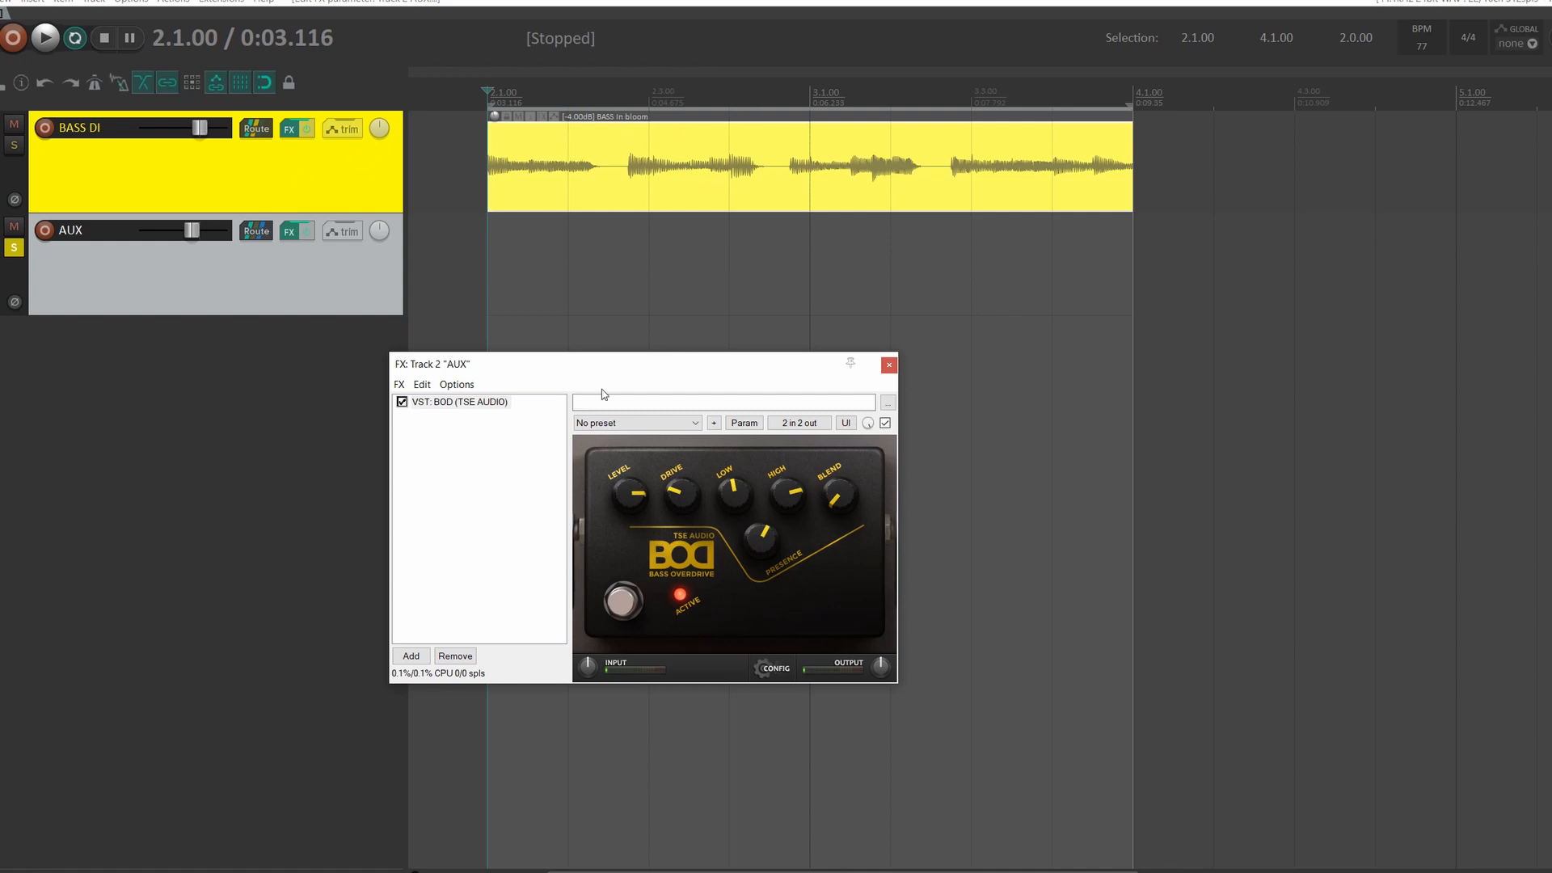
# Step: Unsolo AUX and, during playback, set the BOD's Drive and High to about noon and Low to about nine o'clock, closing its window
pyautogui.moveTo(678, 489); pyautogui.dragTo(728, 485)
pyautogui.click(21, 253)
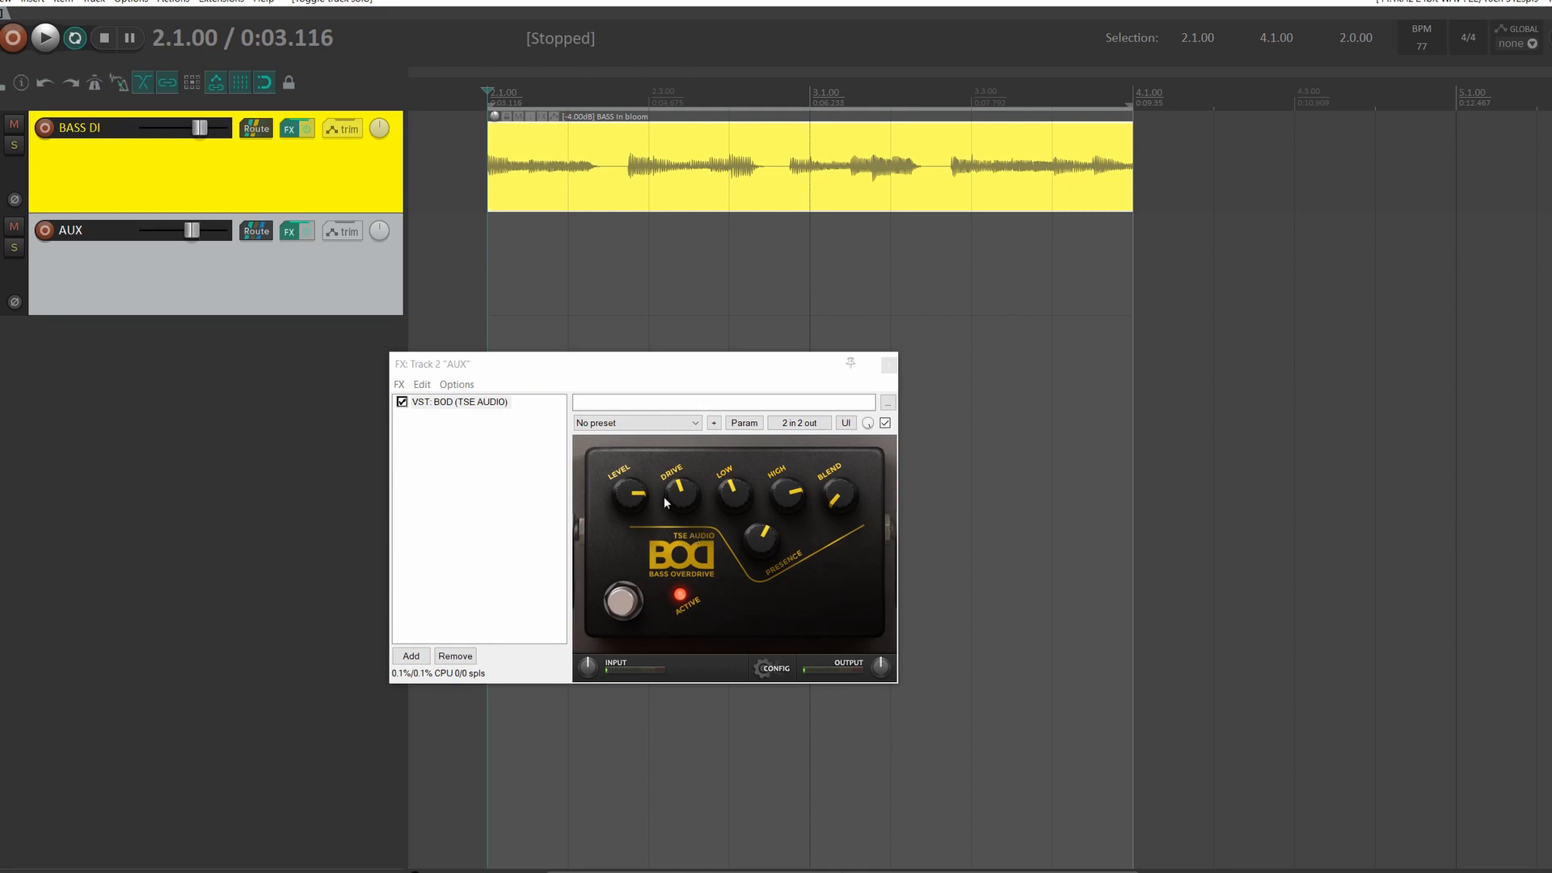
pyautogui.press('space')
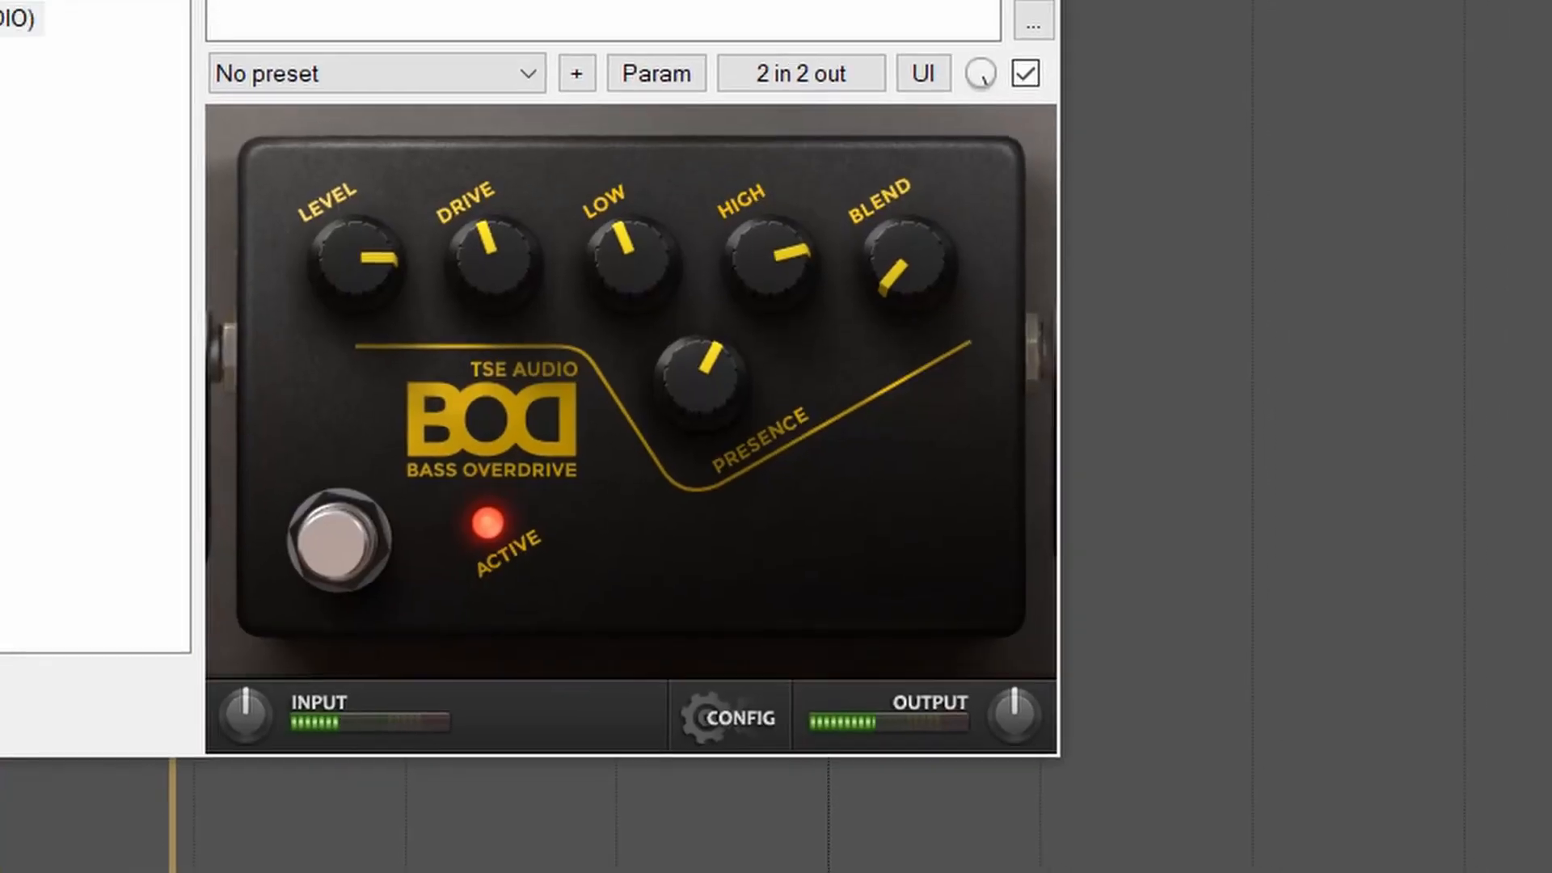
pyautogui.moveTo(475, 242); pyautogui.dragTo(476, 252)
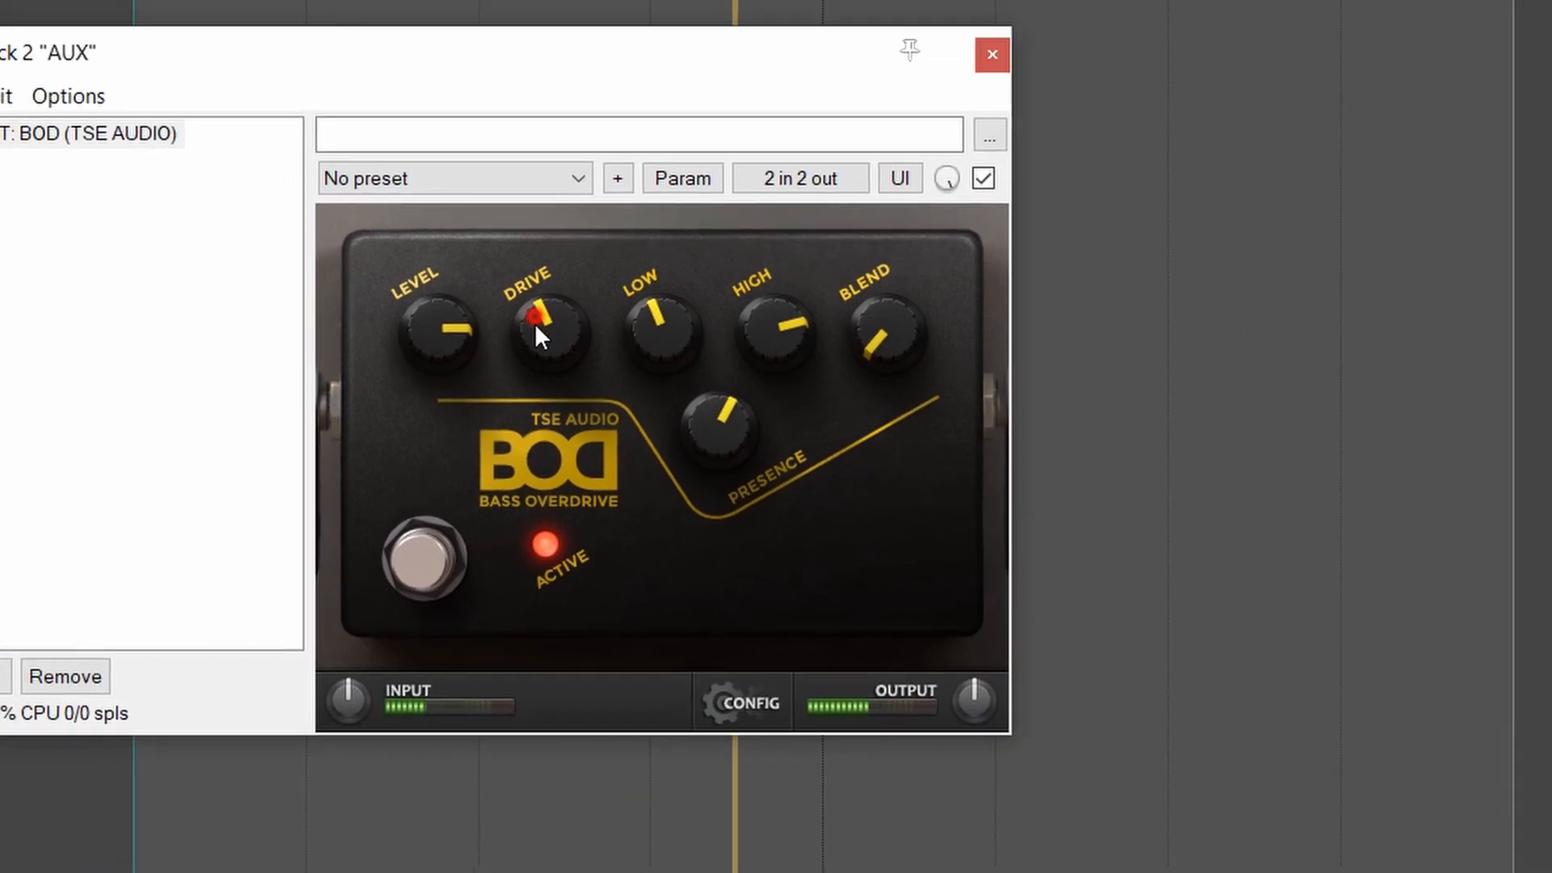
pyautogui.moveTo(535, 323); pyautogui.dragTo(533, 320)
pyautogui.moveTo(661, 325); pyautogui.dragTo(687, 435)
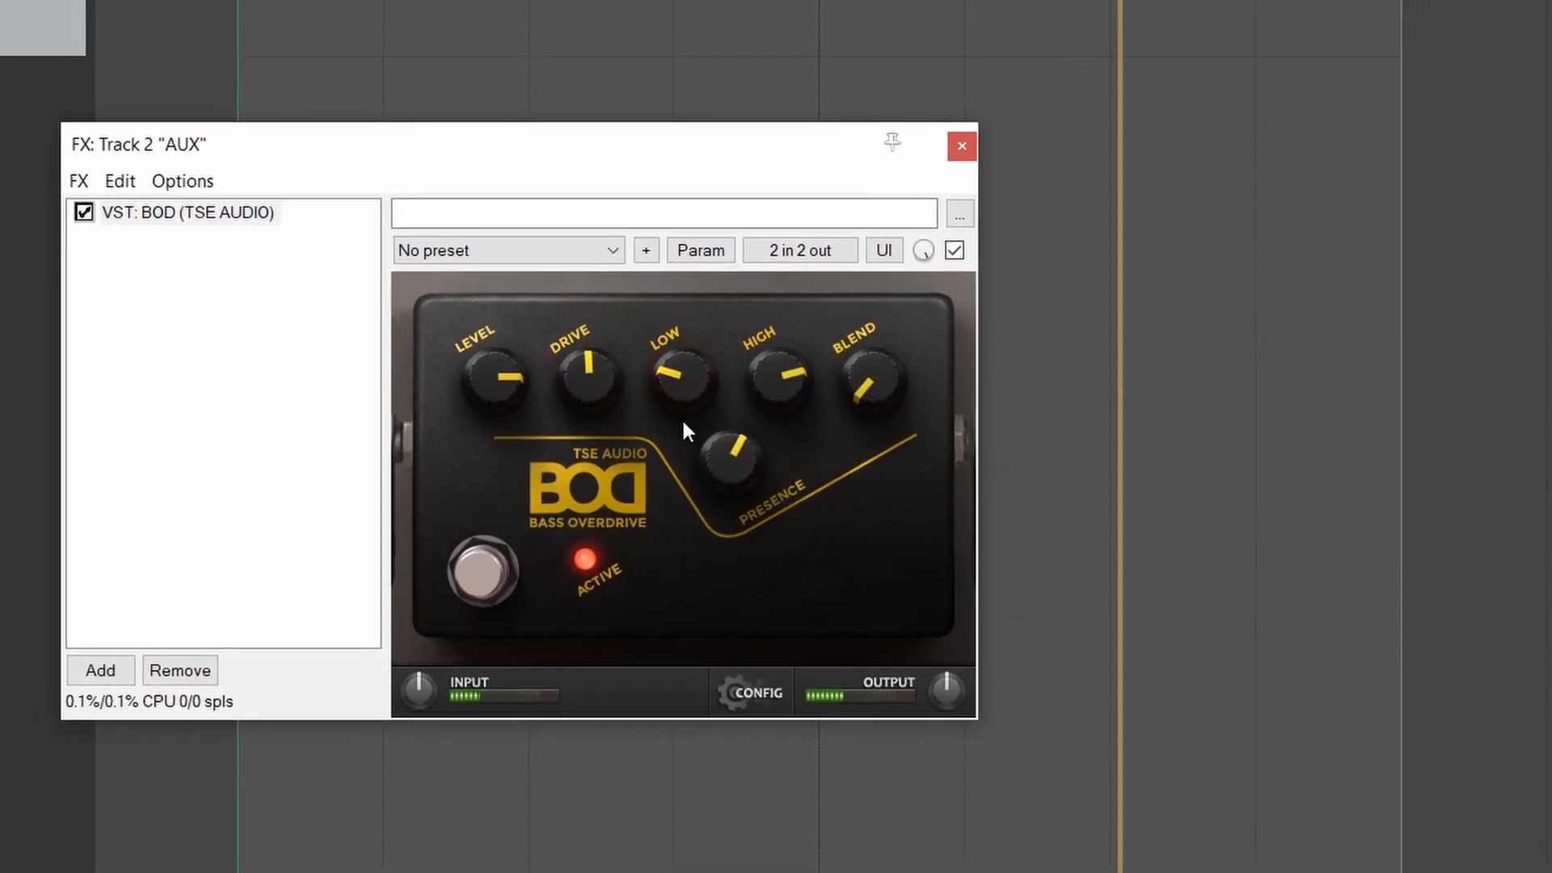
pyautogui.moveTo(778, 380); pyautogui.dragTo(764, 317)
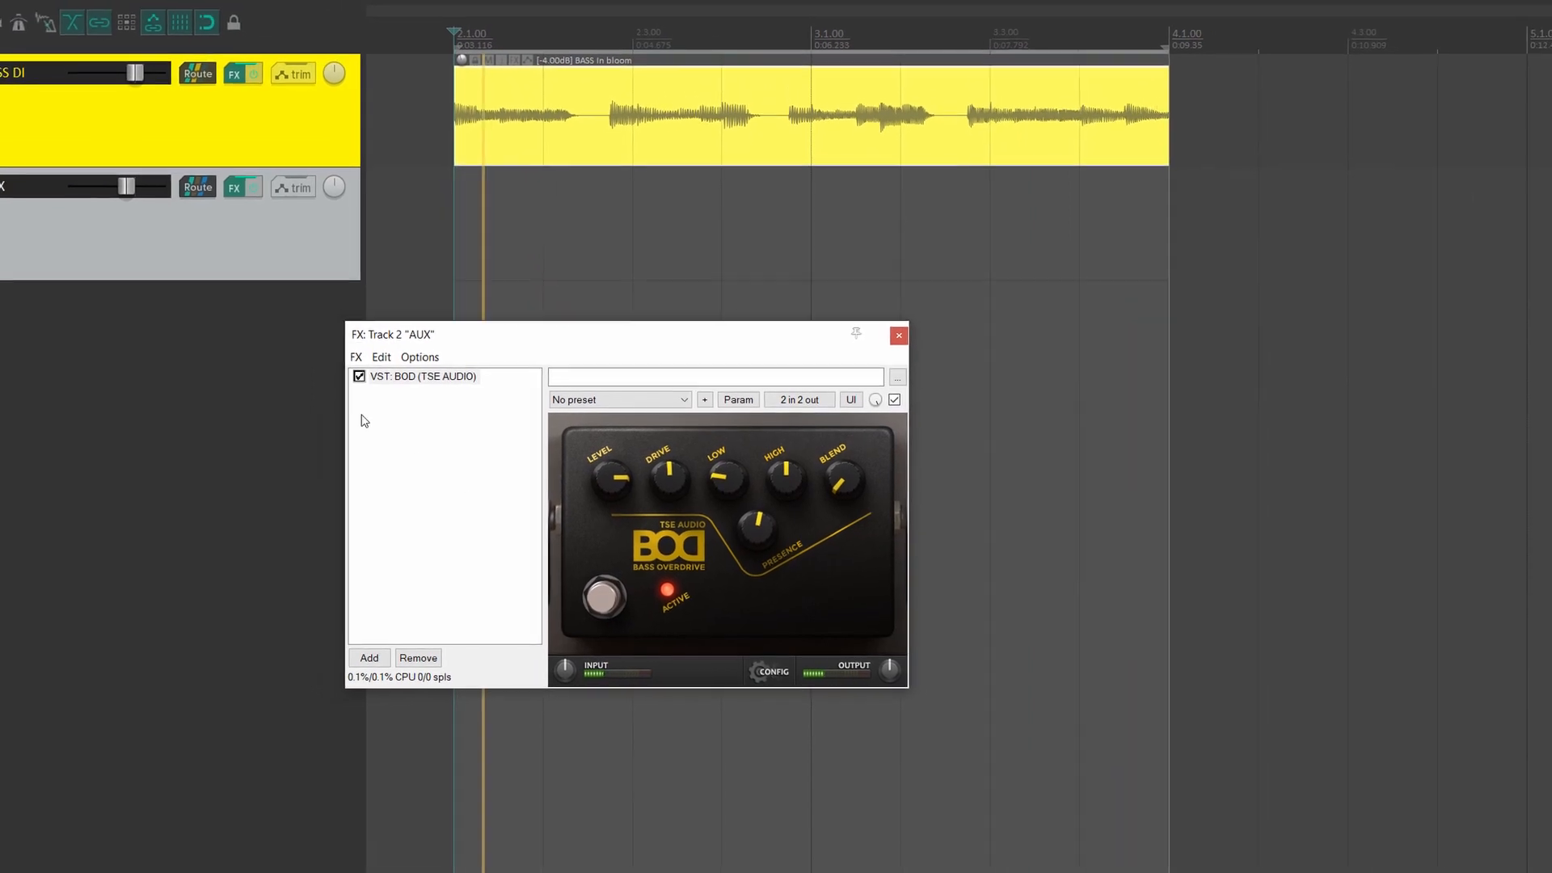
pyautogui.press('Escape')
pyautogui.press('space')
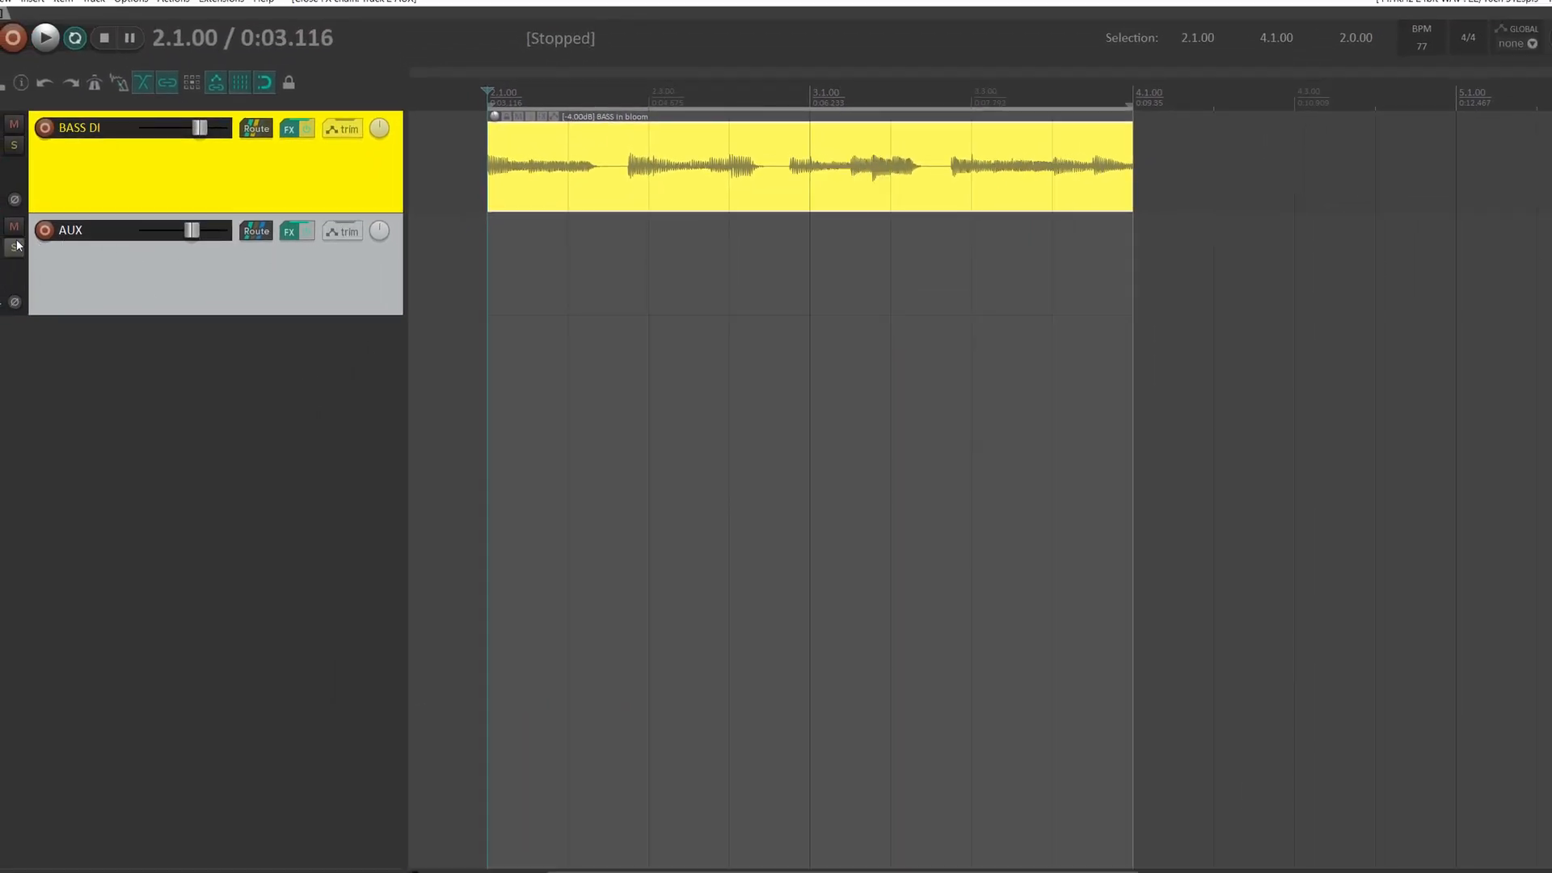
# Step: Listen to the bass loop with only the AUX track soloed and with only the BASS DI track soloed
pyautogui.click(15, 247)
pyautogui.press('space')
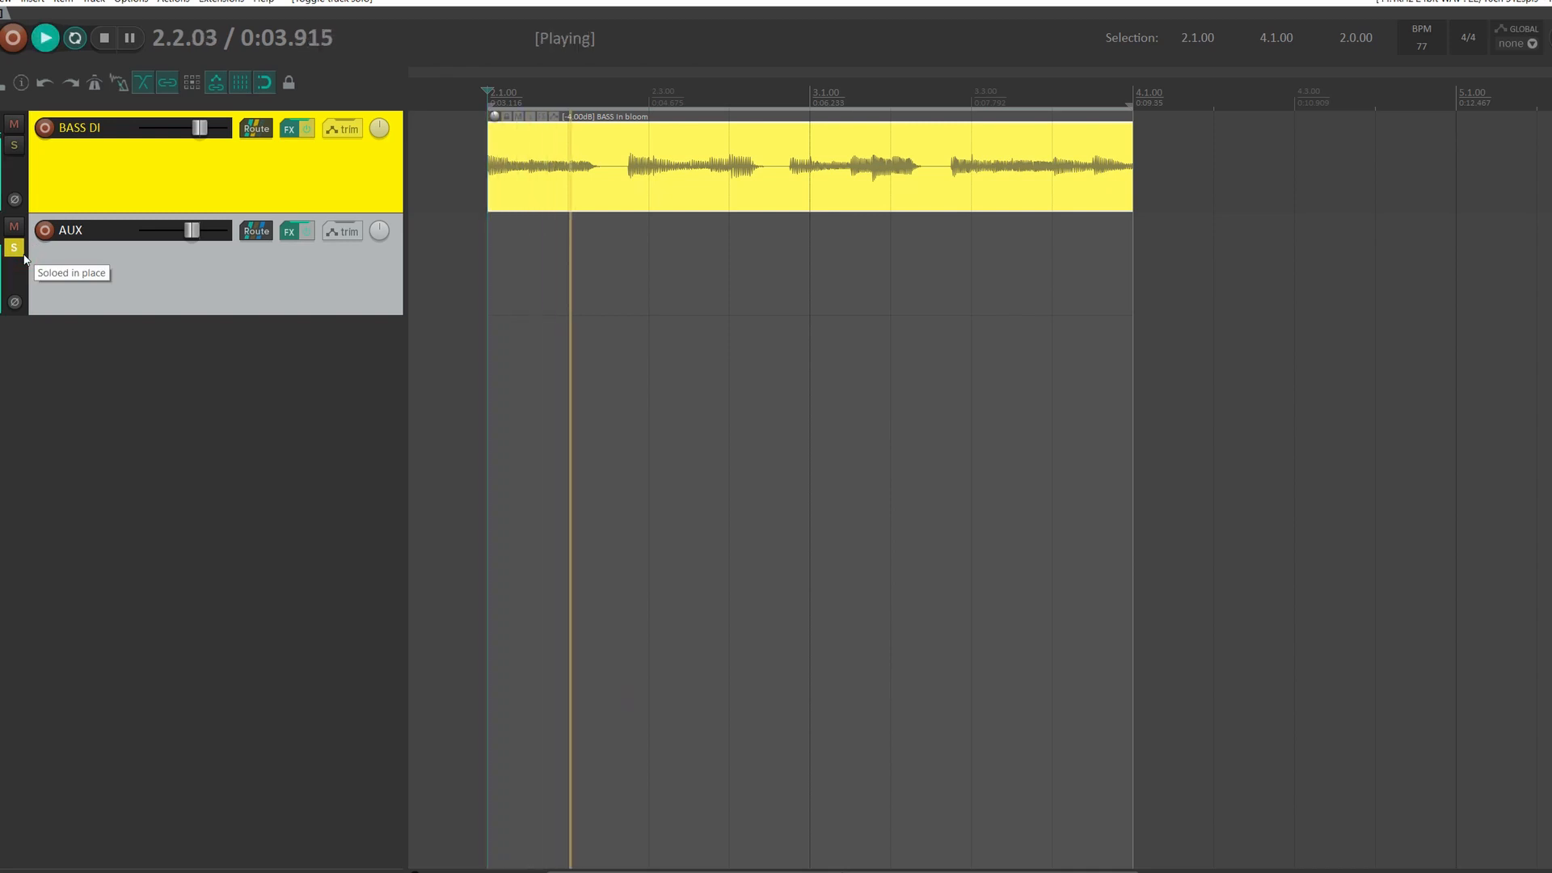
pyautogui.press('space')
pyautogui.click(15, 247)
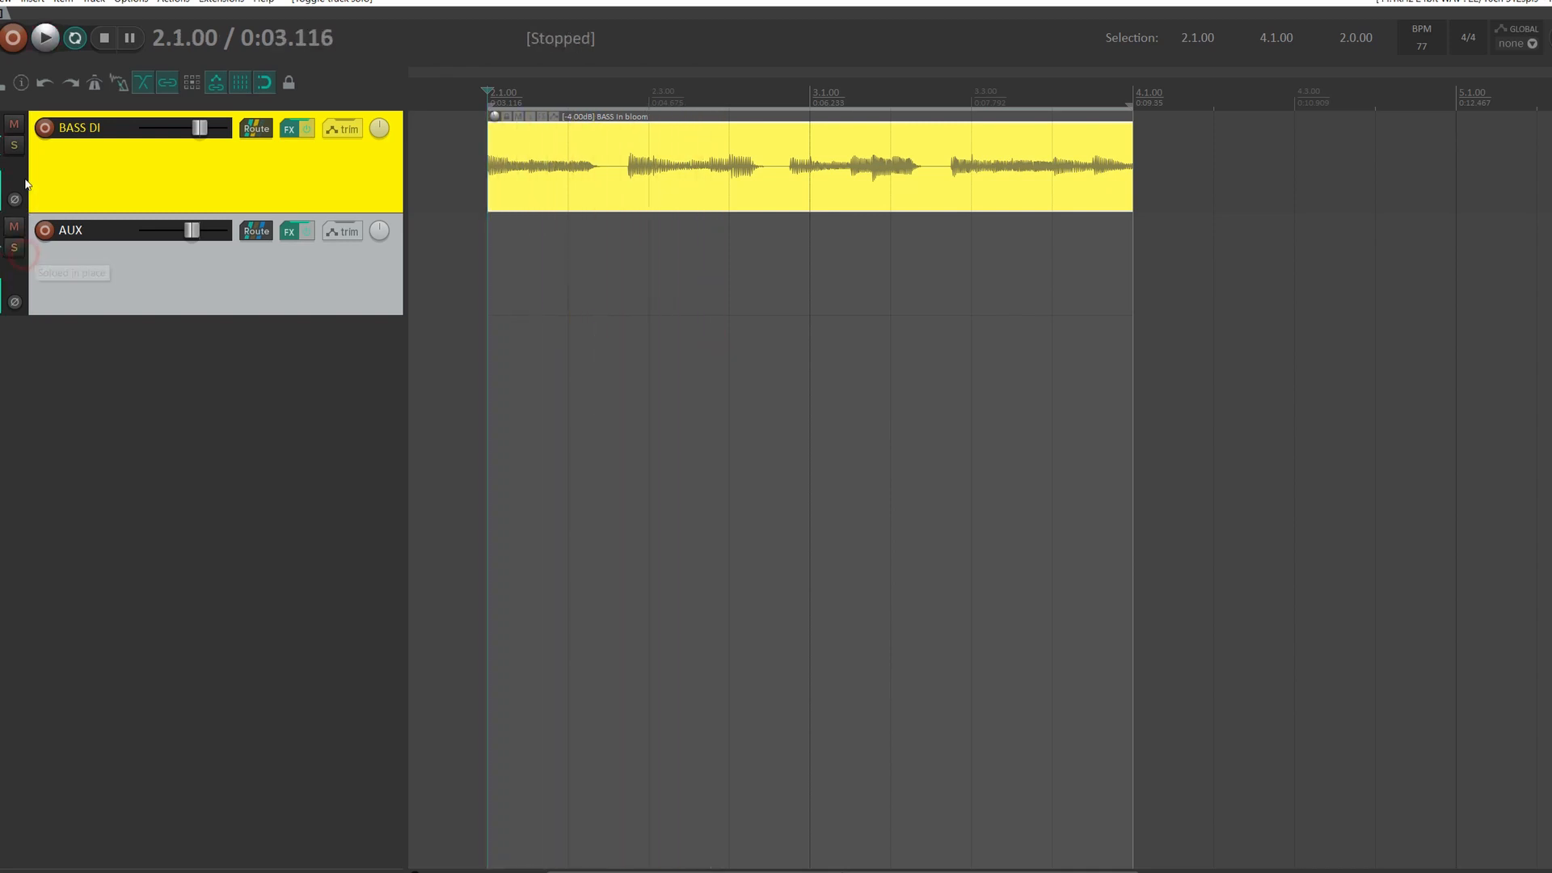
pyautogui.click(13, 144)
pyautogui.press('space')
pyautogui.press('space')
pyautogui.click(14, 146)
# Step: Listen to the AUX track alone once more and to both tracks together without any solo
pyautogui.click(12, 254)
pyautogui.press('space')
pyautogui.press('space')
pyautogui.click(12, 254)
pyautogui.press('space')
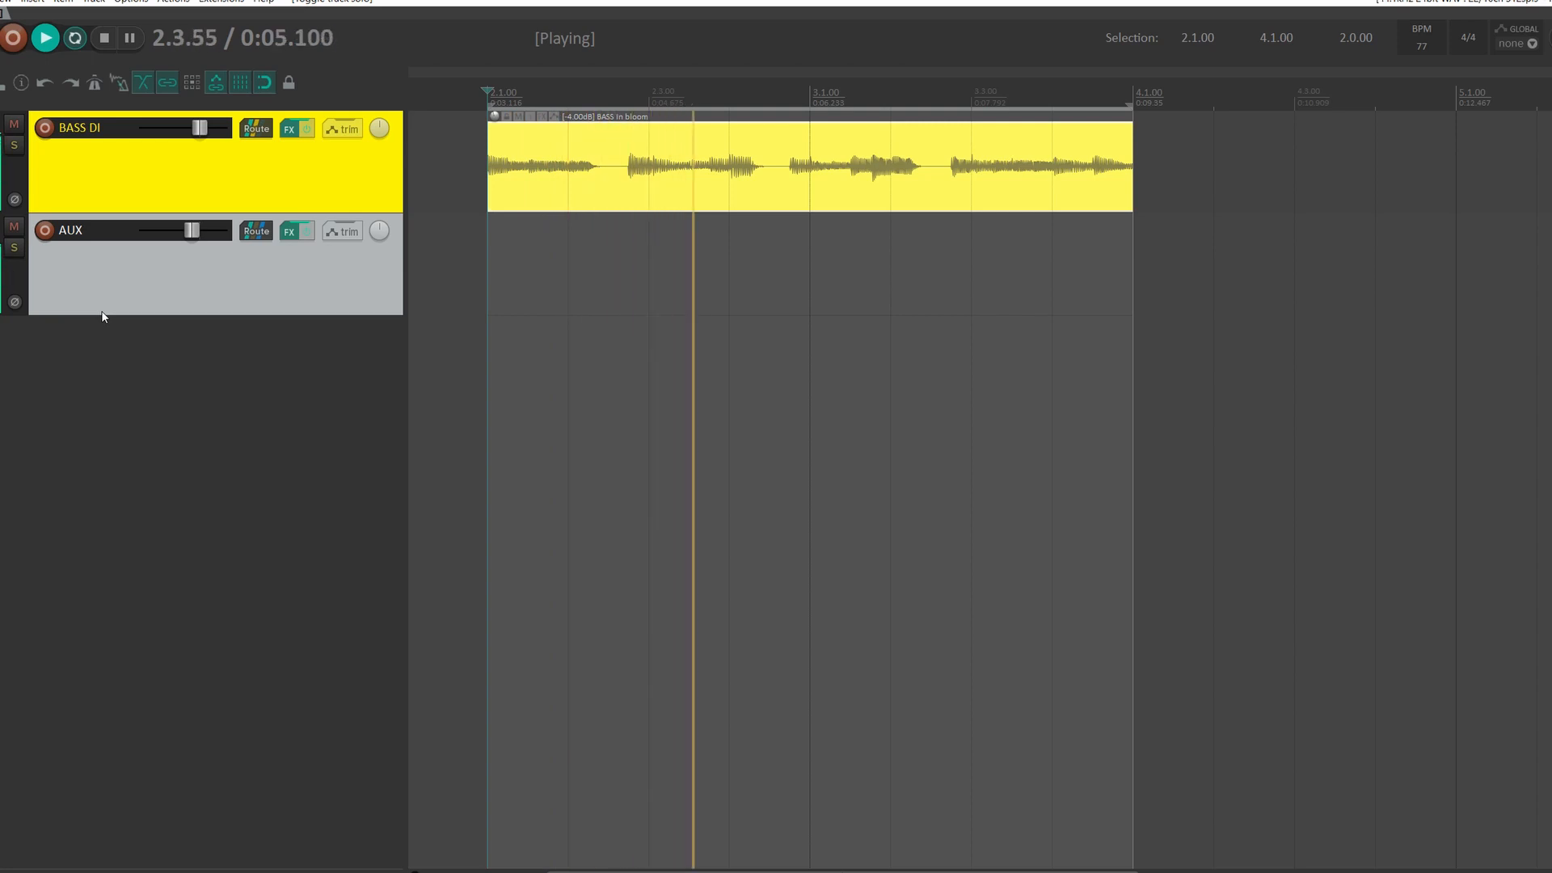
pyautogui.press('space')
# Step: Add the ValhallaSpaceModulator plugin after the BOD overdrive in the AUX track's effects chain
pyautogui.click(289, 235)
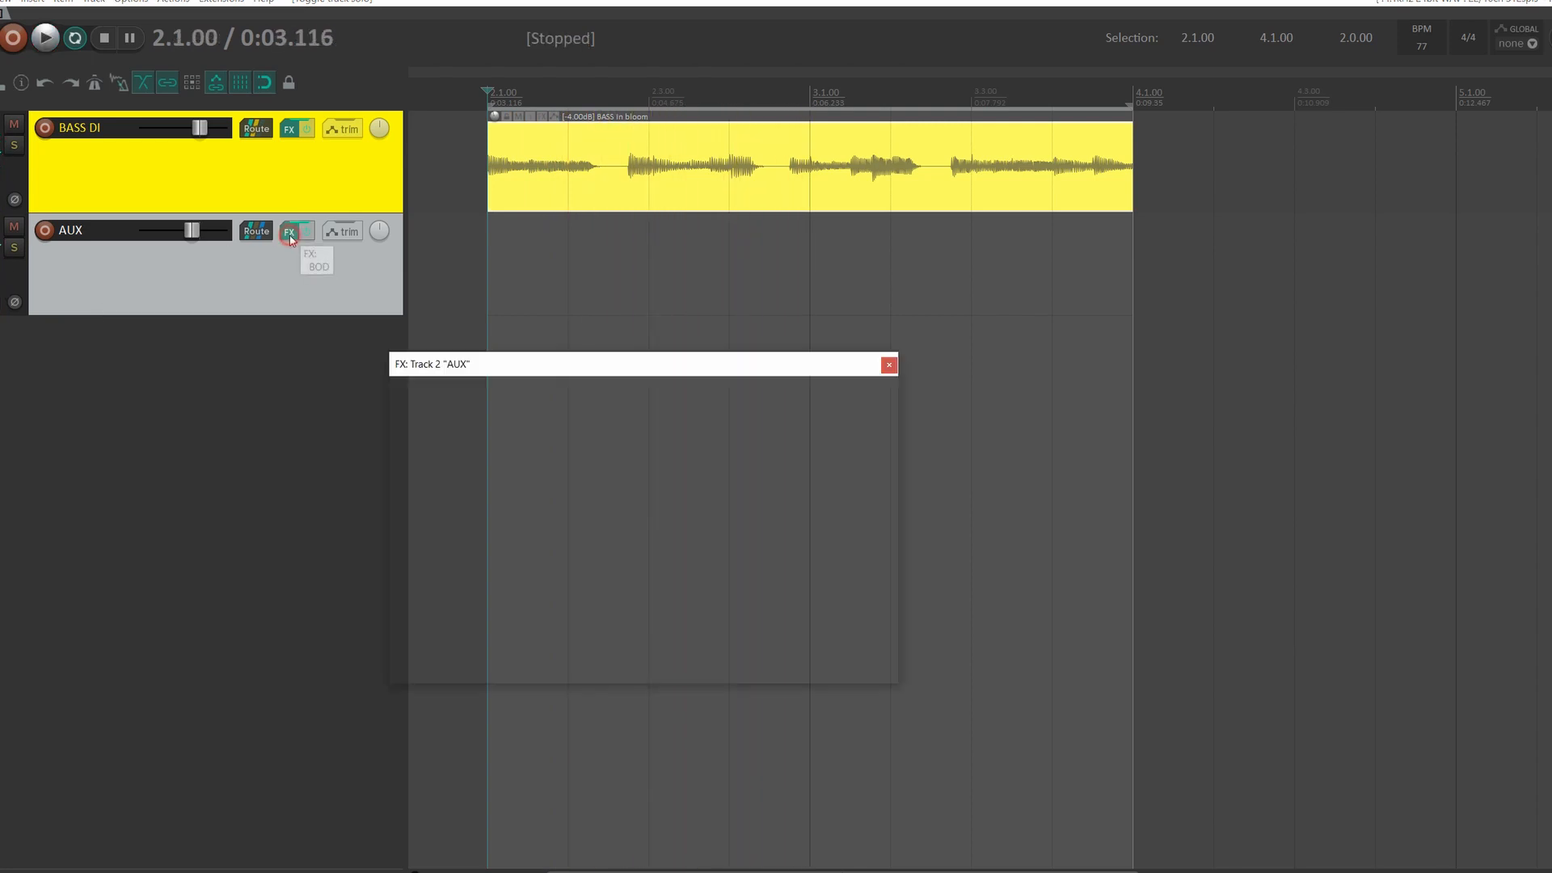
pyautogui.moveTo(498, 367); pyautogui.dragTo(564, 332)
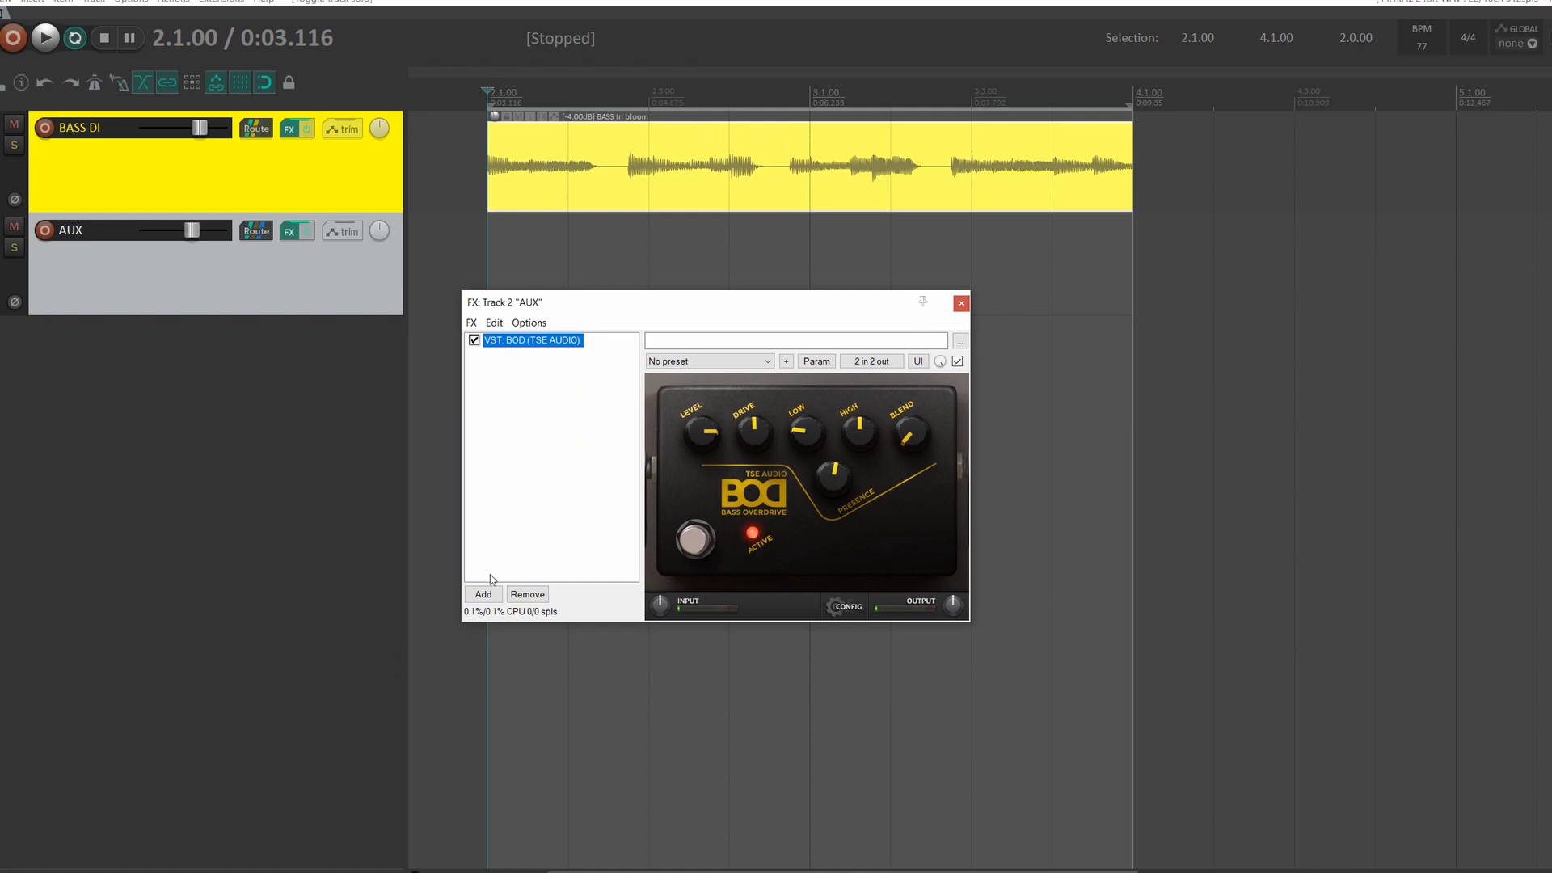
pyautogui.click(483, 595)
pyautogui.click(647, 338)
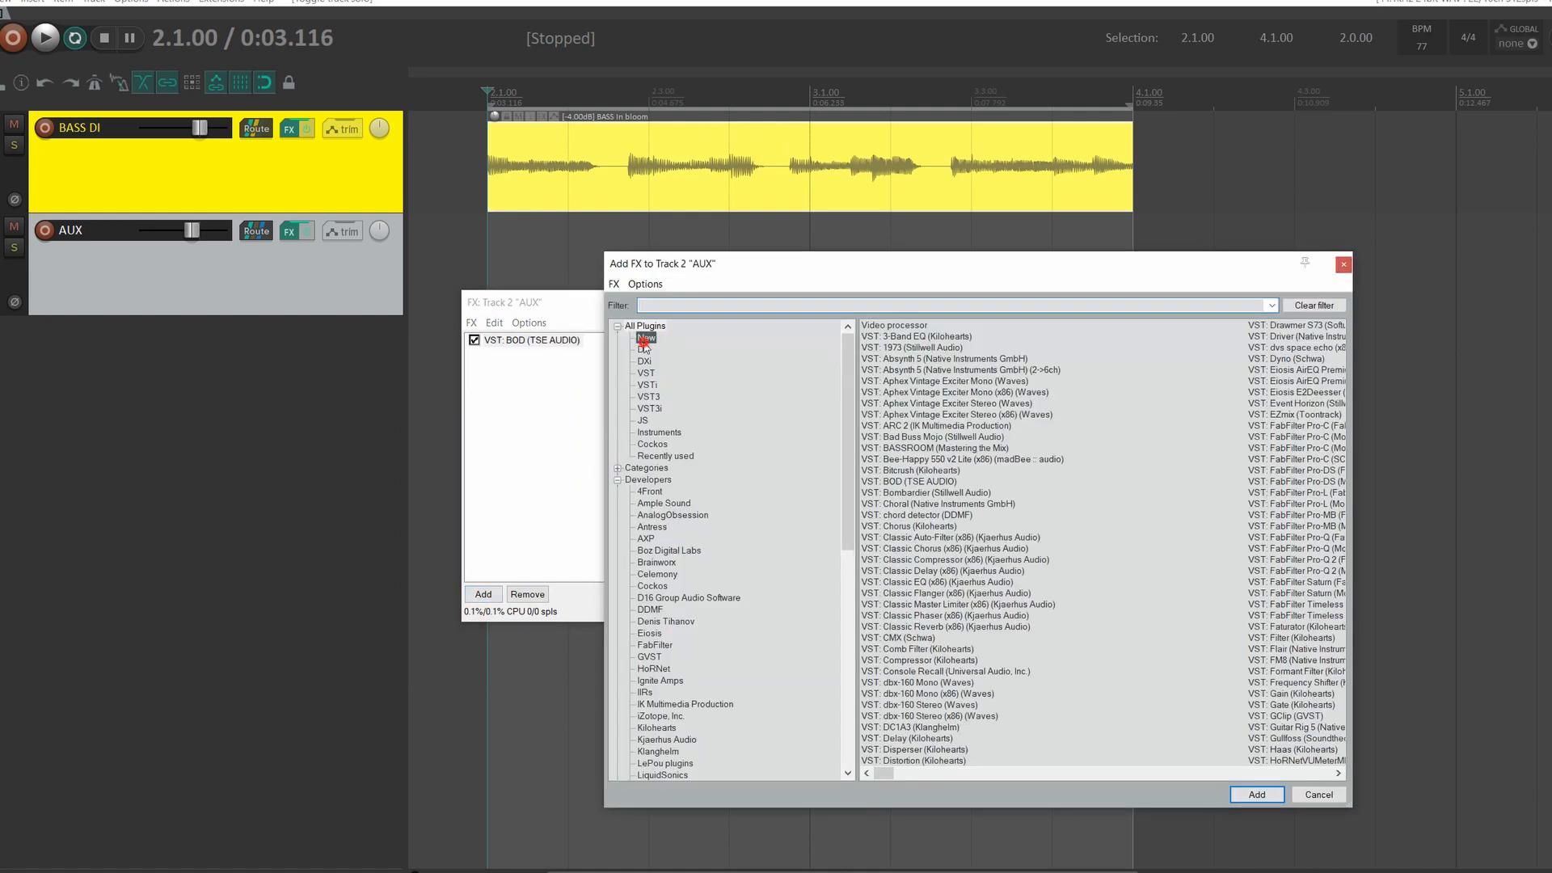
pyautogui.doubleClick(926, 337)
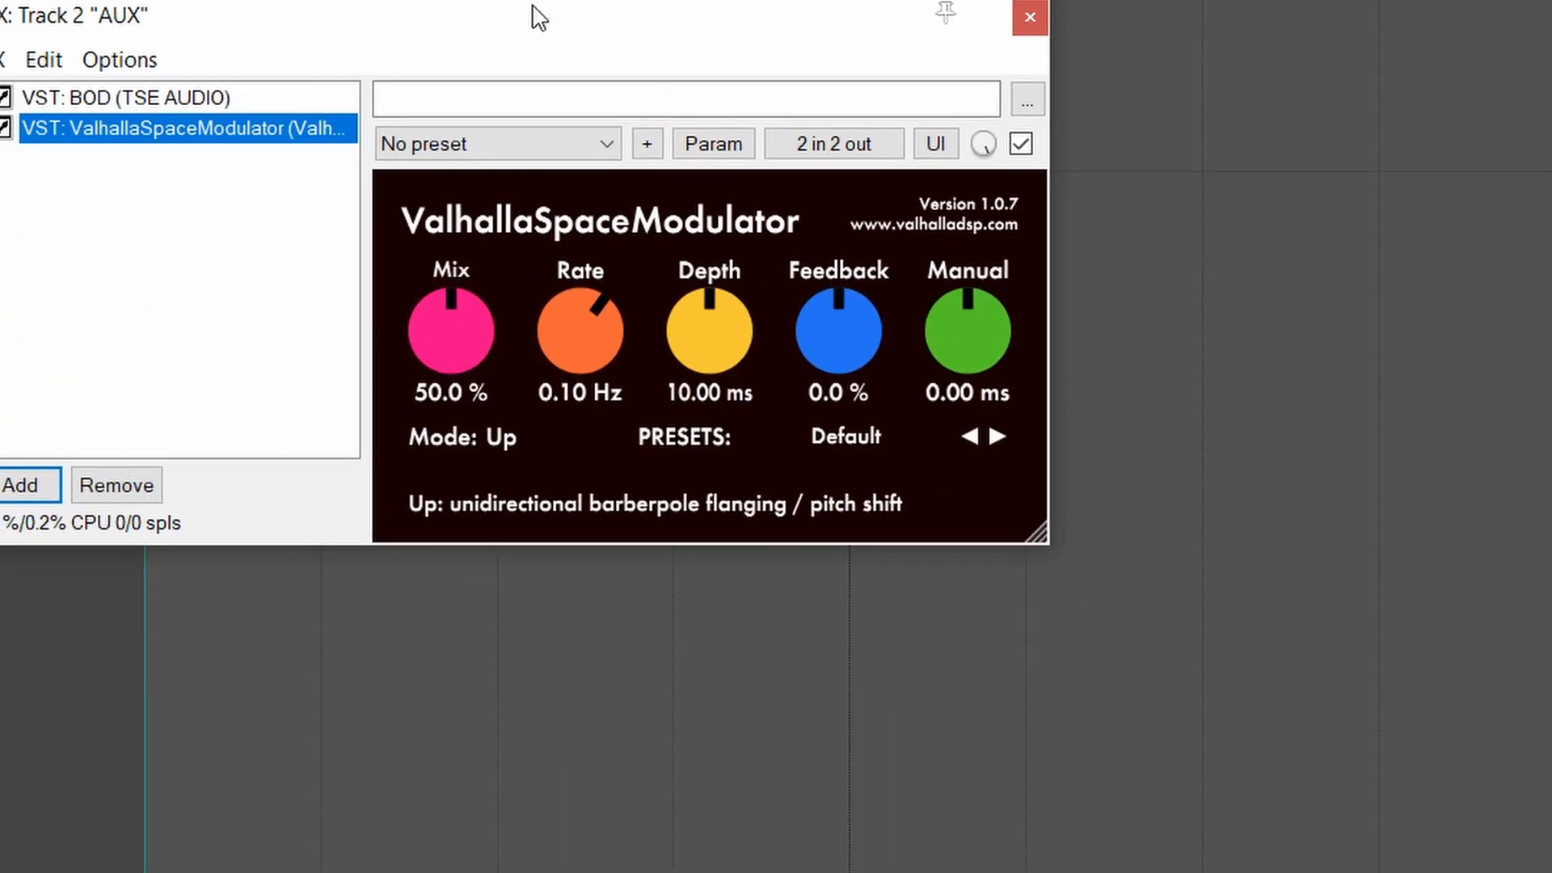
pyautogui.moveTo(539, 18); pyautogui.dragTo(577, 17)
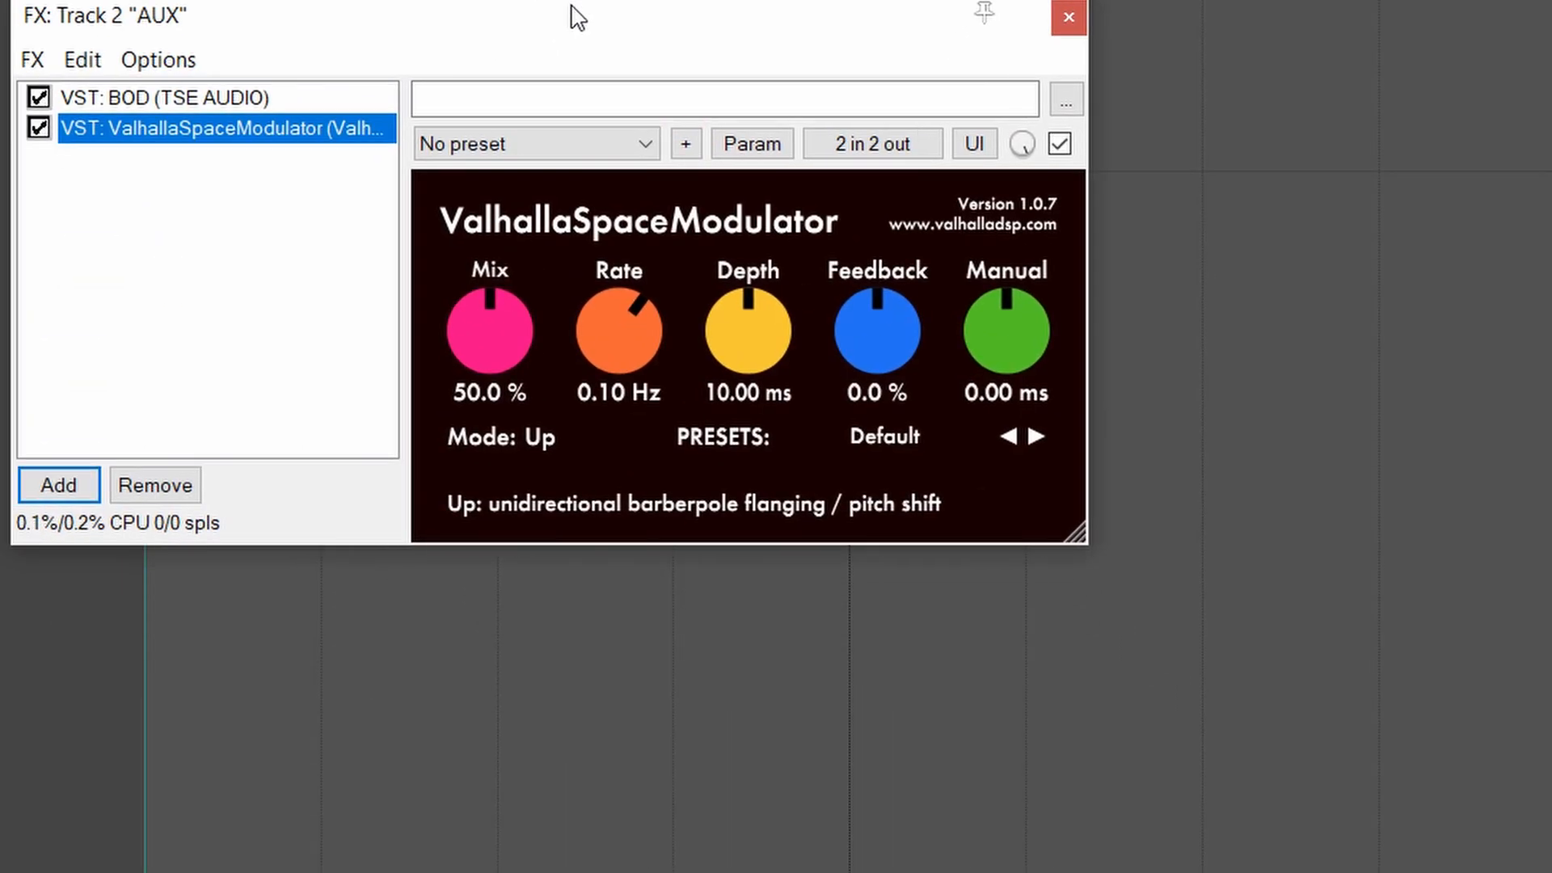
# Step: Set ValhallaSpaceModulator to Symphonic mode with a Rate of 0.7 Hz and a Depth of 4 ms
pyautogui.click(551, 436)
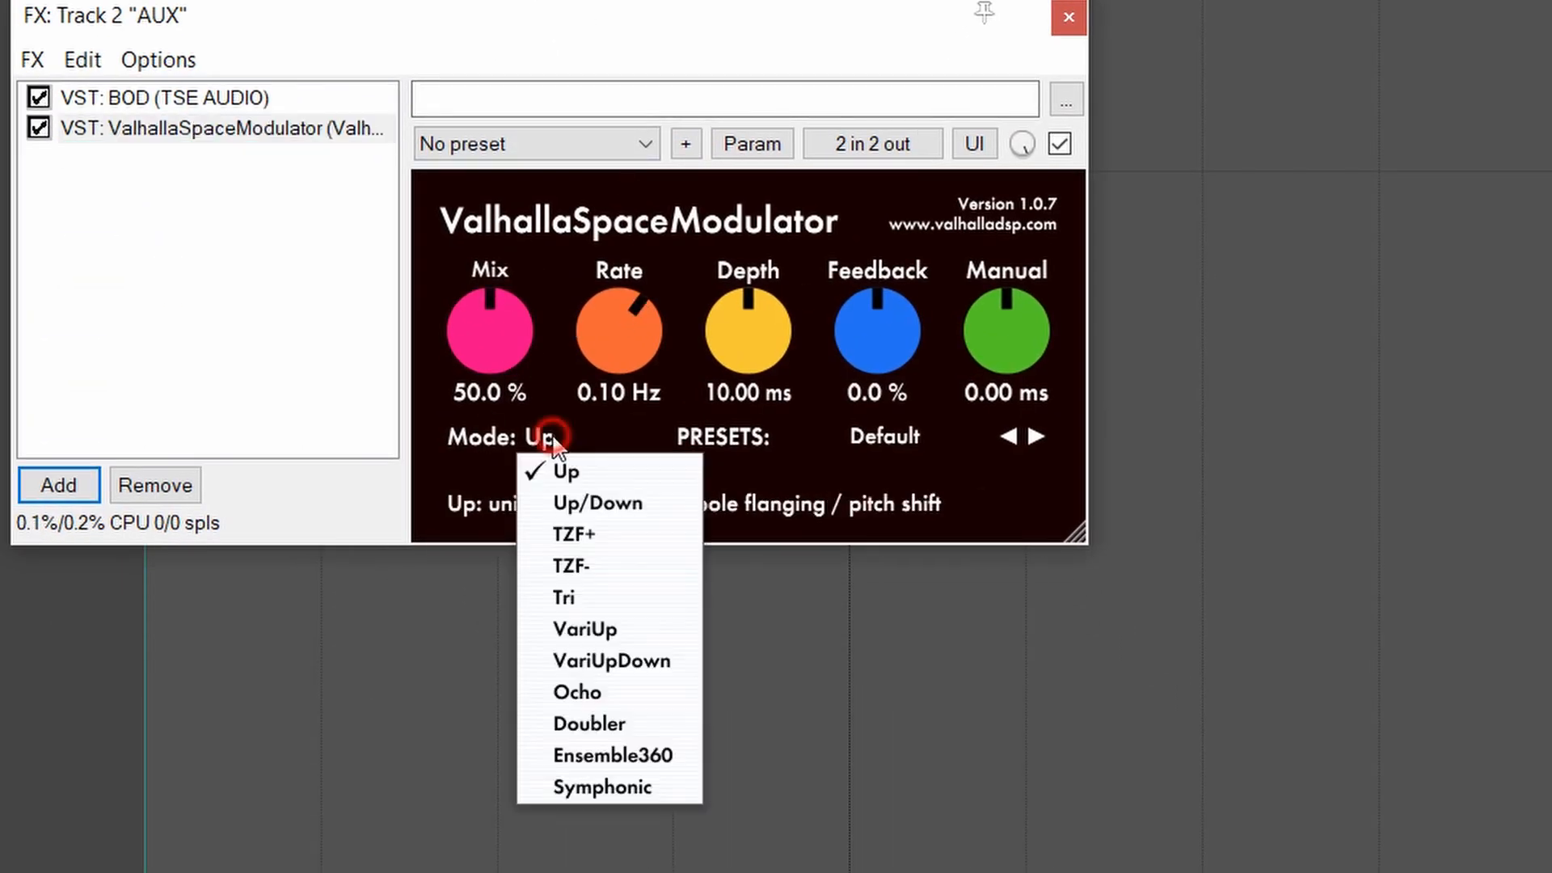
pyautogui.click(587, 787)
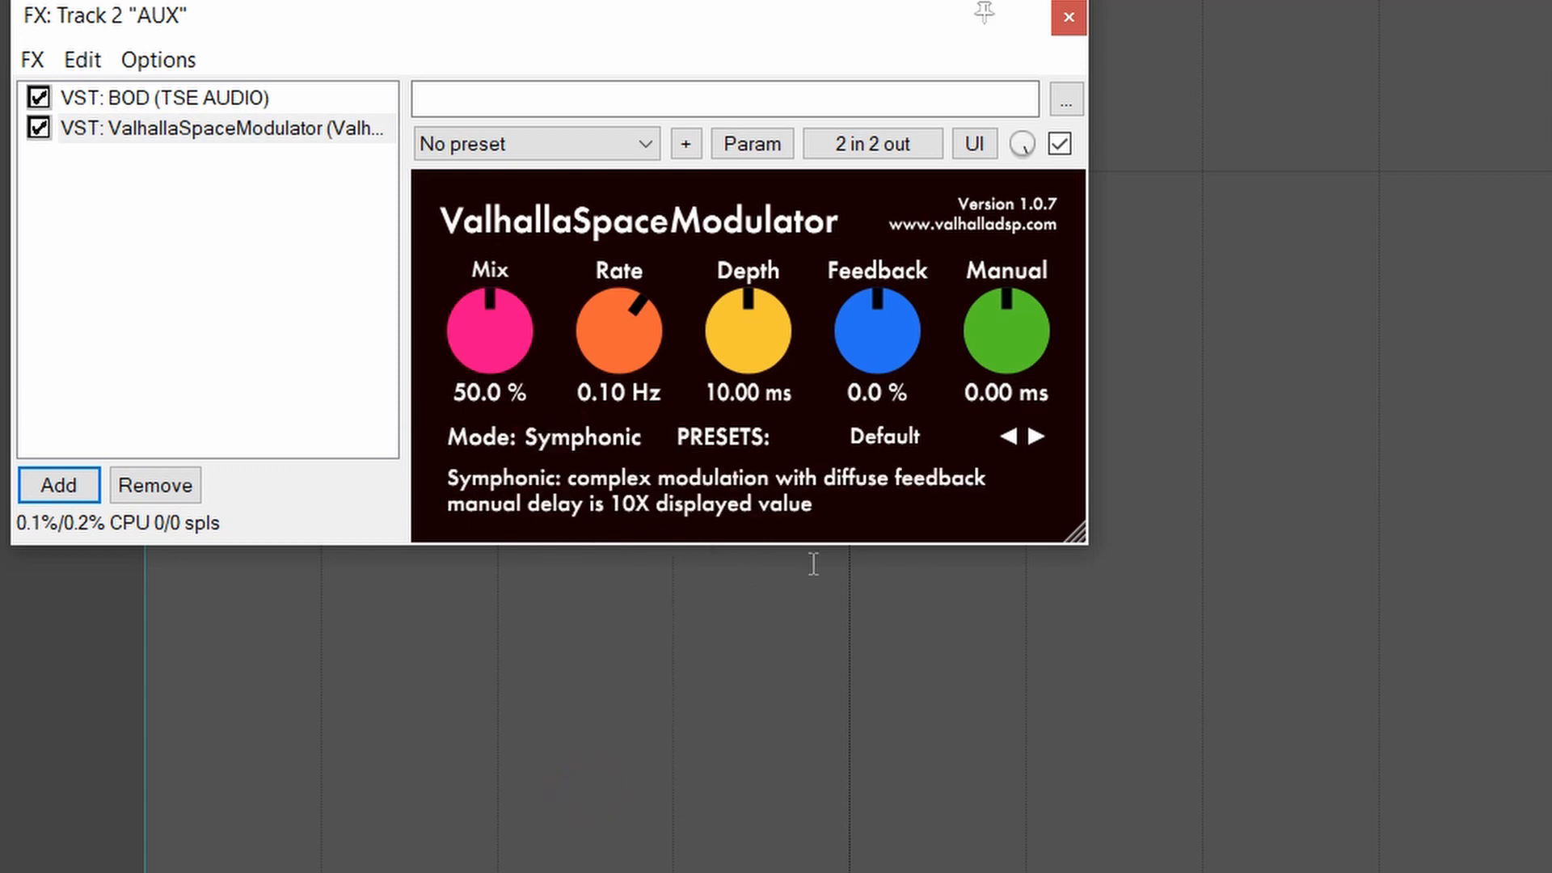
pyautogui.click(624, 388)
pyautogui.write('0.7')
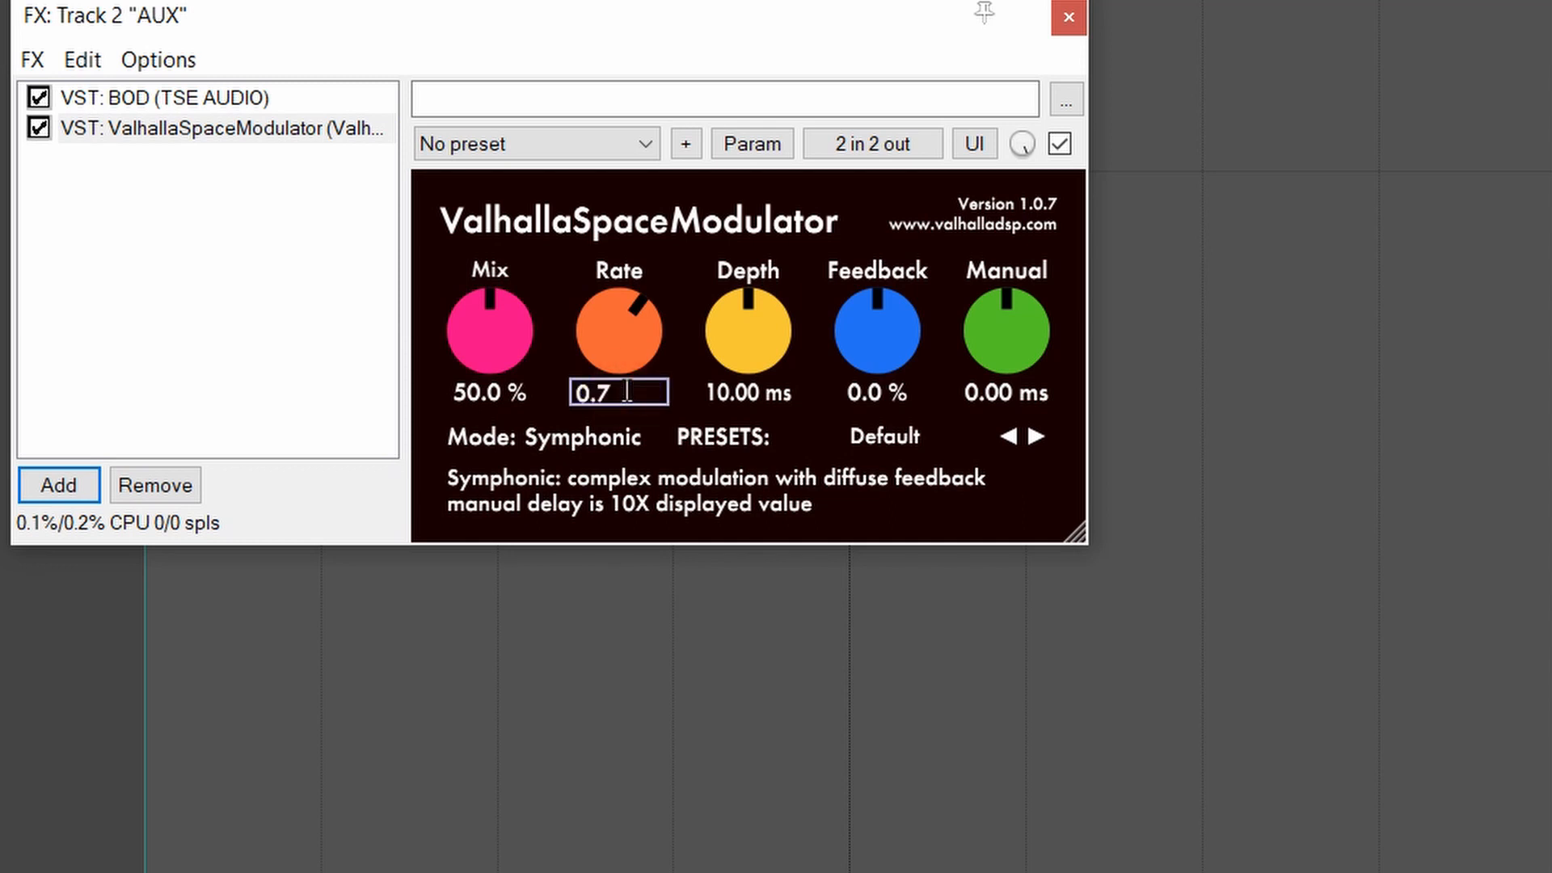
pyautogui.press('Return')
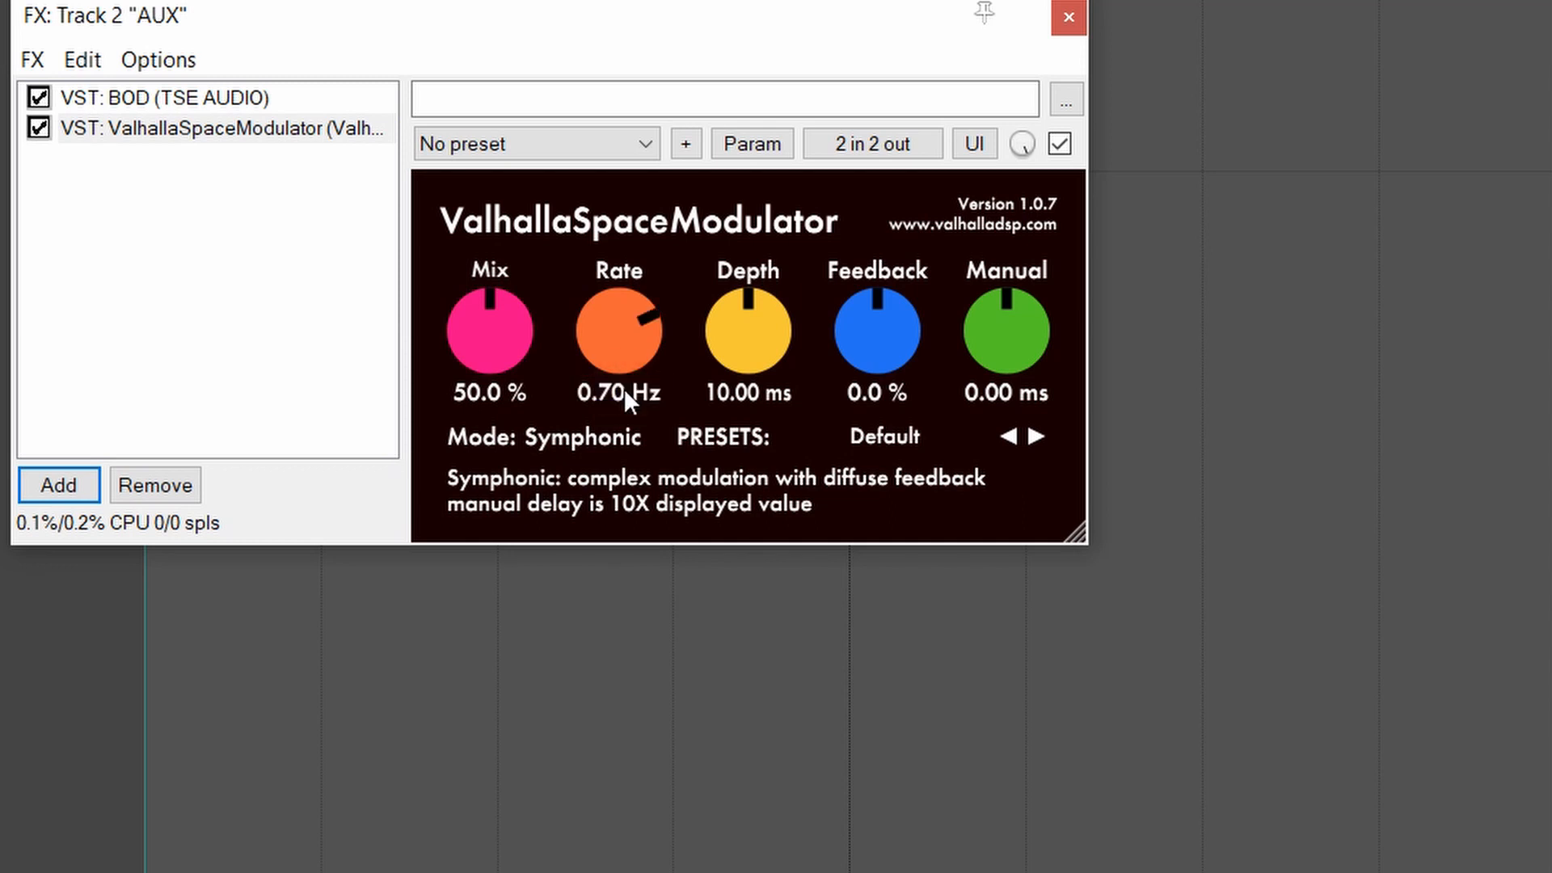
pyautogui.click(752, 391)
pyautogui.write('4')
pyautogui.press('Return')
pyautogui.moveTo(570, 344)
pyautogui.moveTo(745, 307)
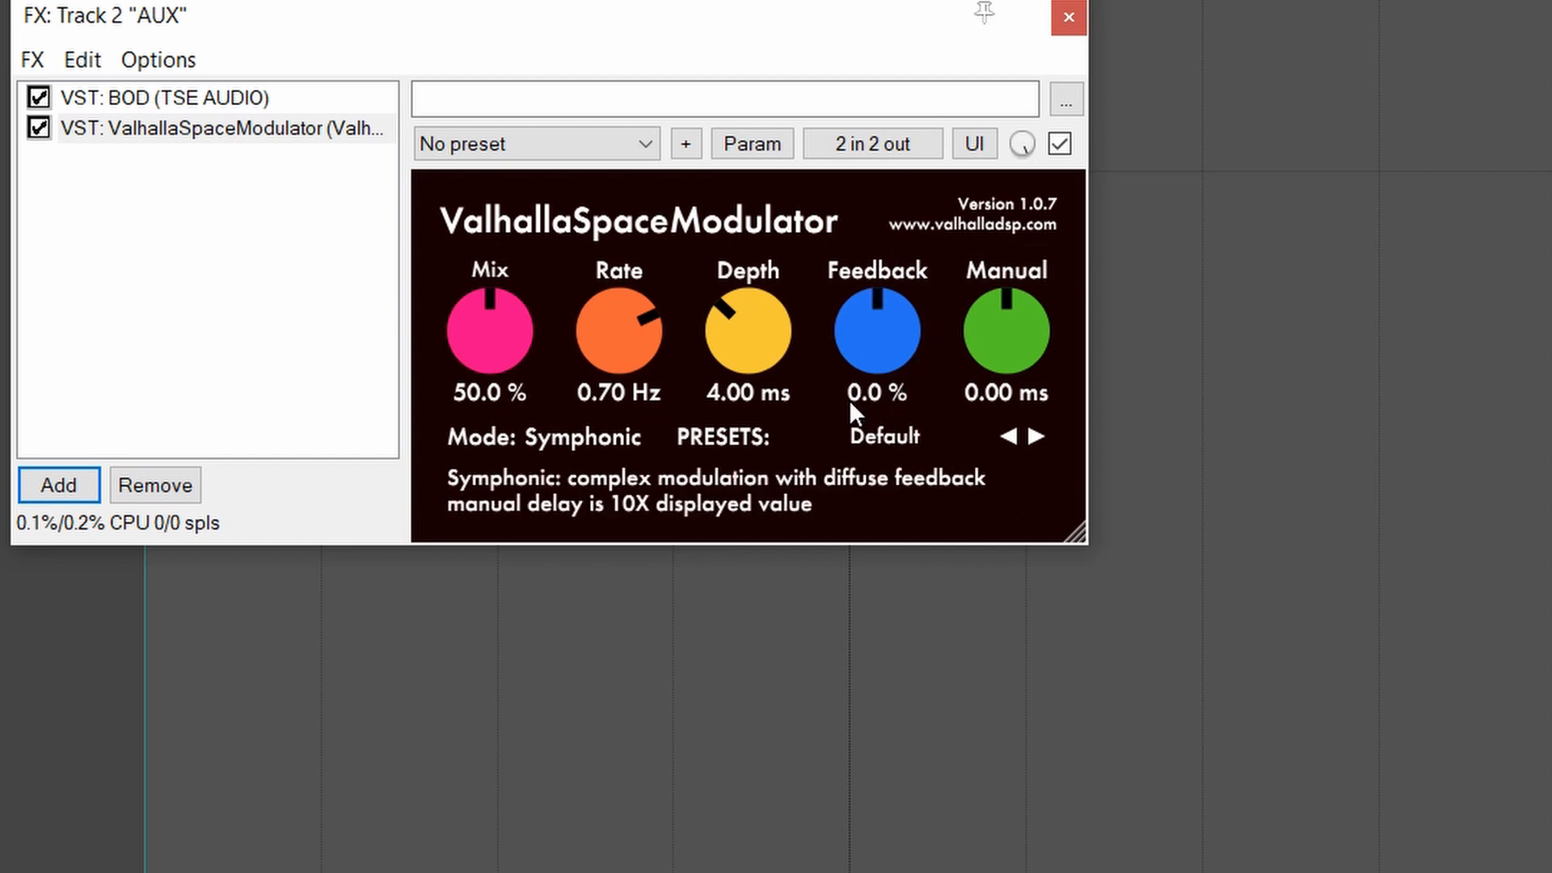
# Step: Try the modulator's Mix at 100 %, return it to 50 %, and switch the plugin off and back on
pyautogui.moveTo(458, 352); pyautogui.dragTo(428, 167)
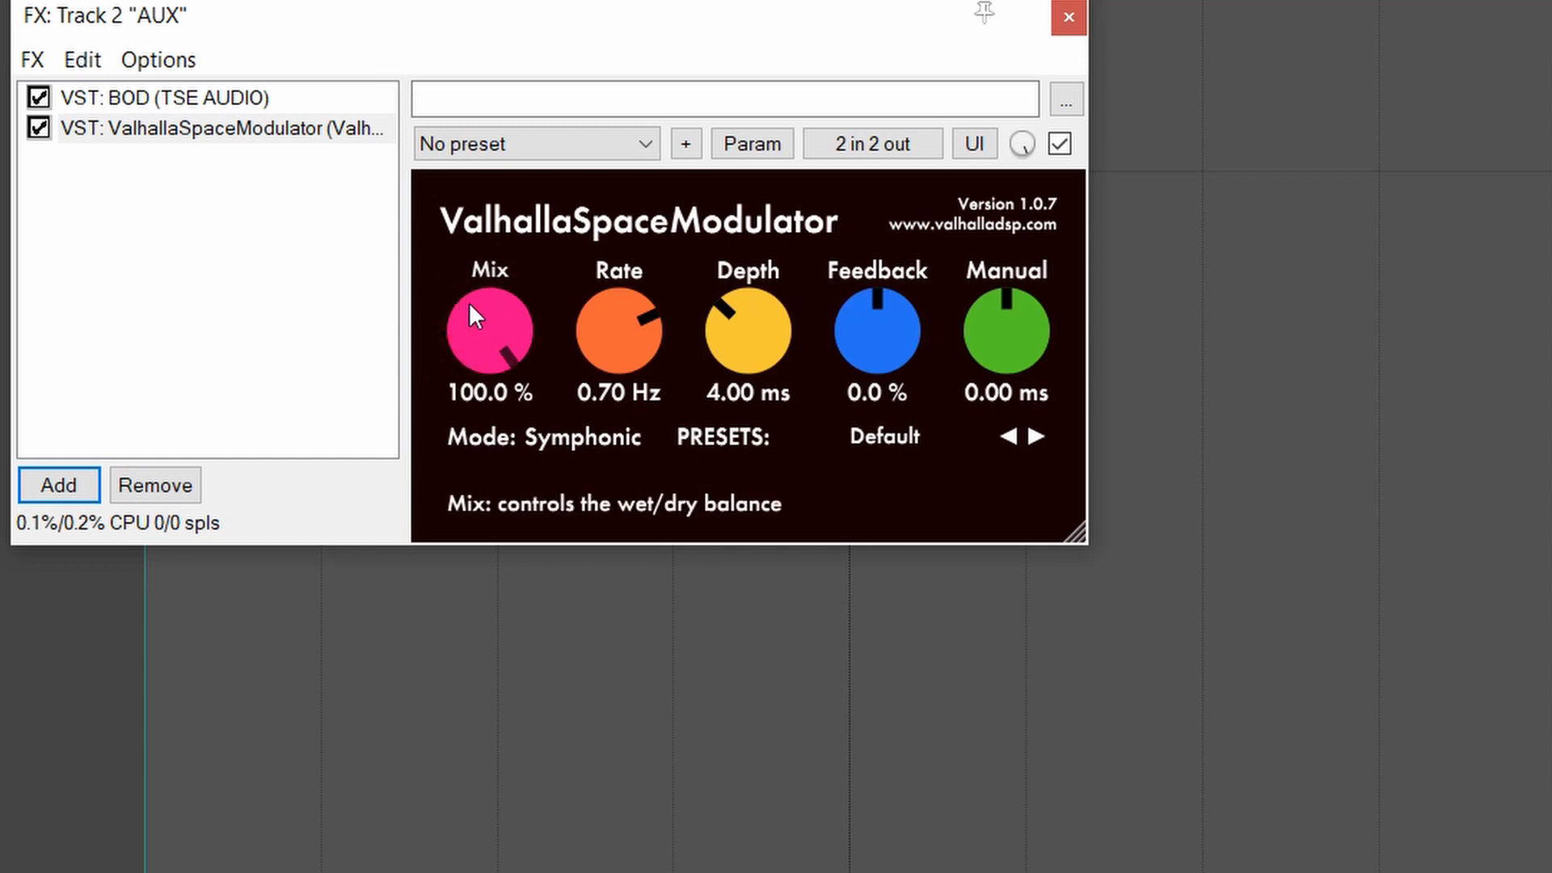
pyautogui.moveTo(468, 302); pyautogui.dragTo(453, 207)
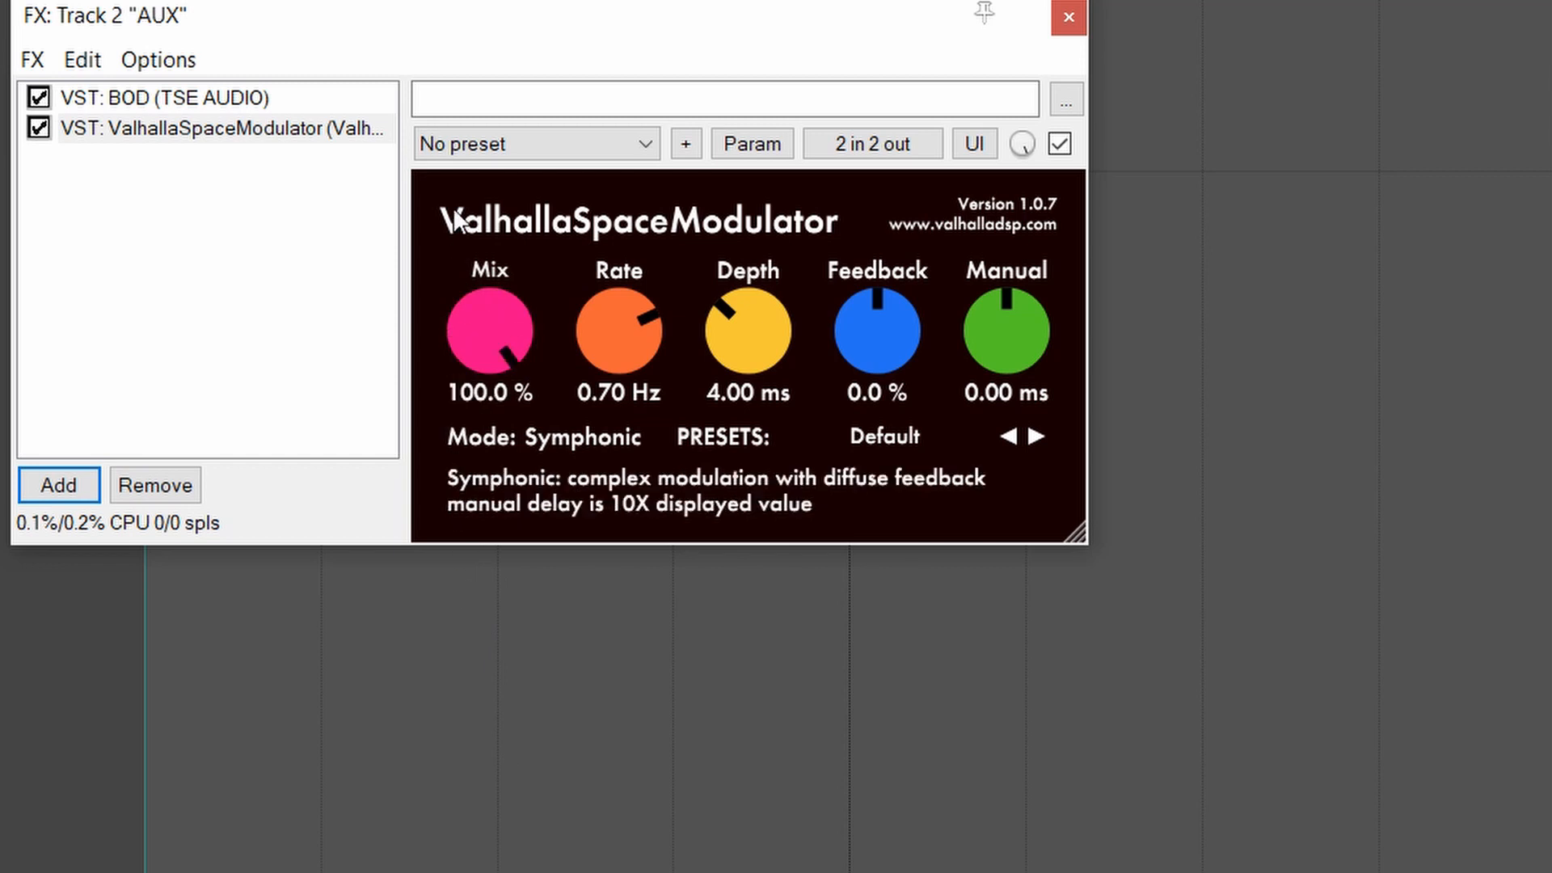
pyautogui.moveTo(474, 306); pyautogui.dragTo(449, 484)
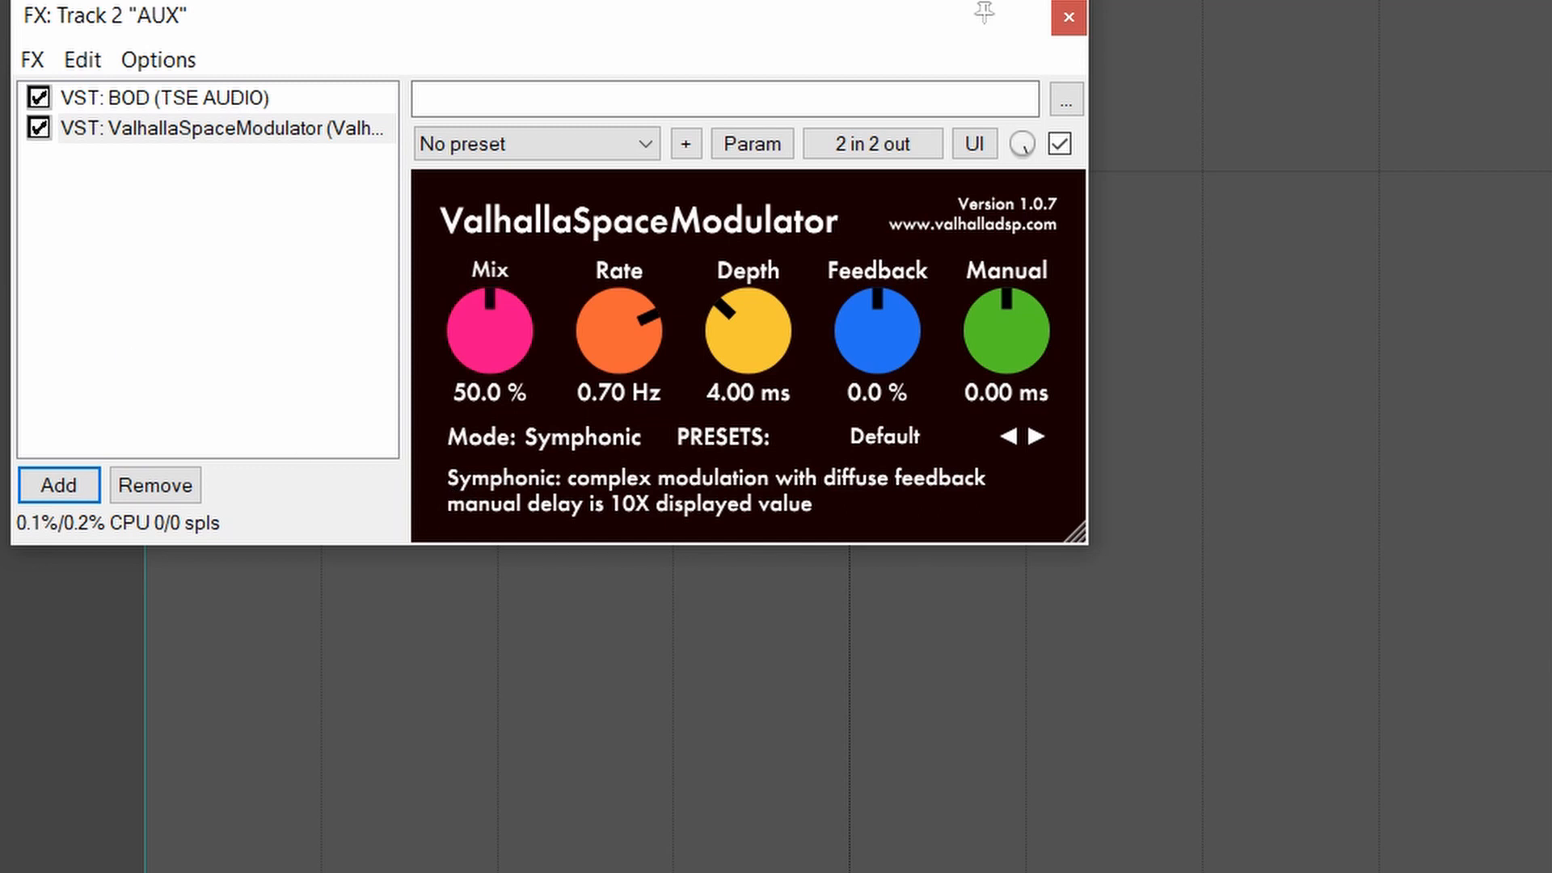
pyautogui.click(39, 127)
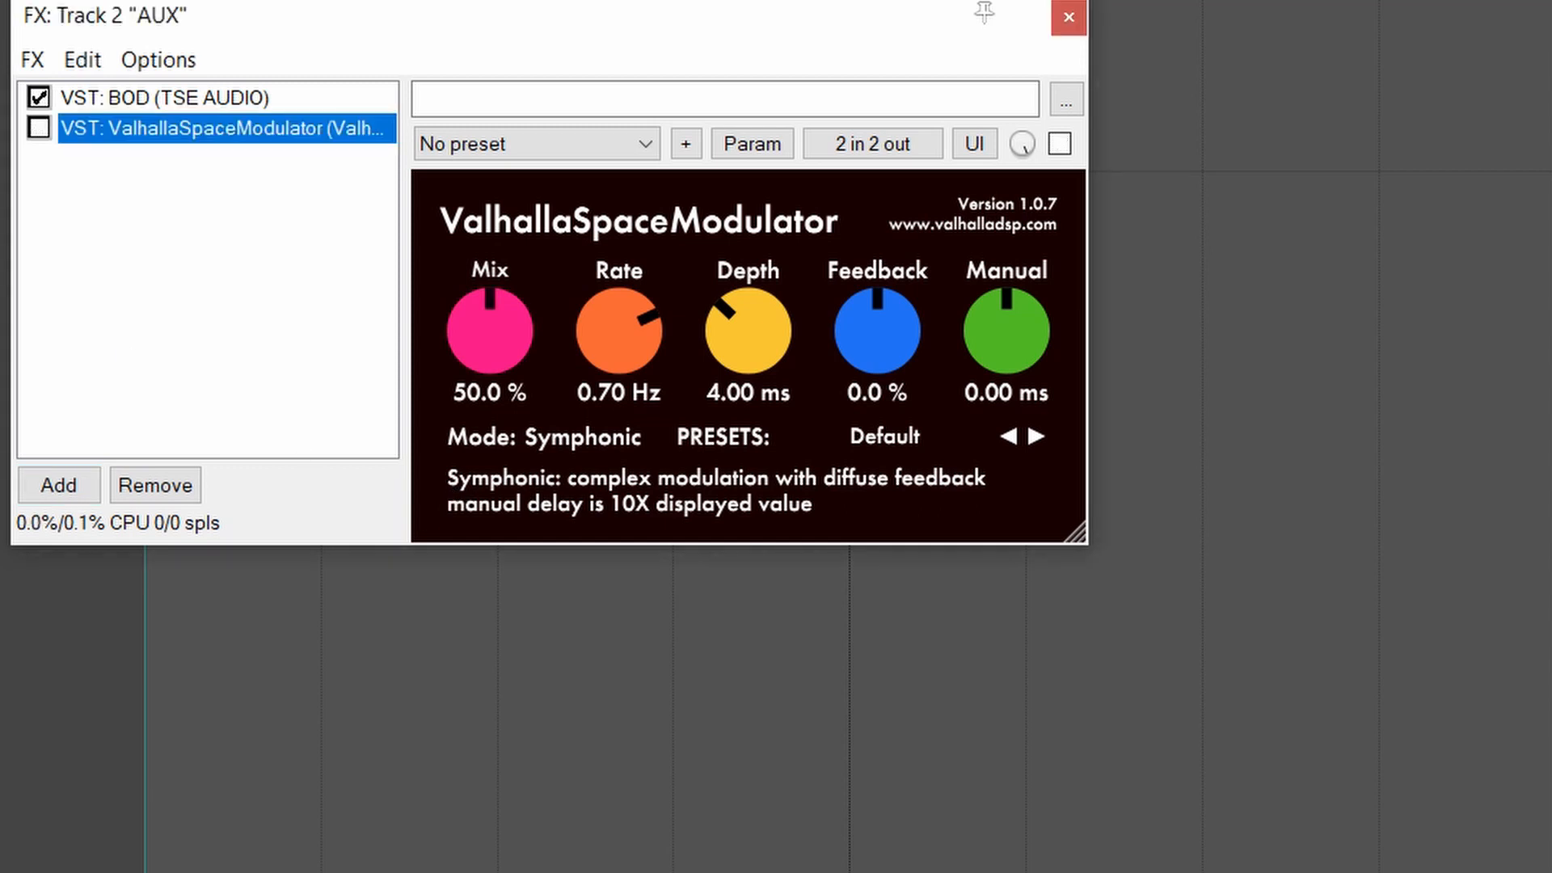
pyautogui.moveTo(444, 24); pyautogui.dragTo(613, 160)
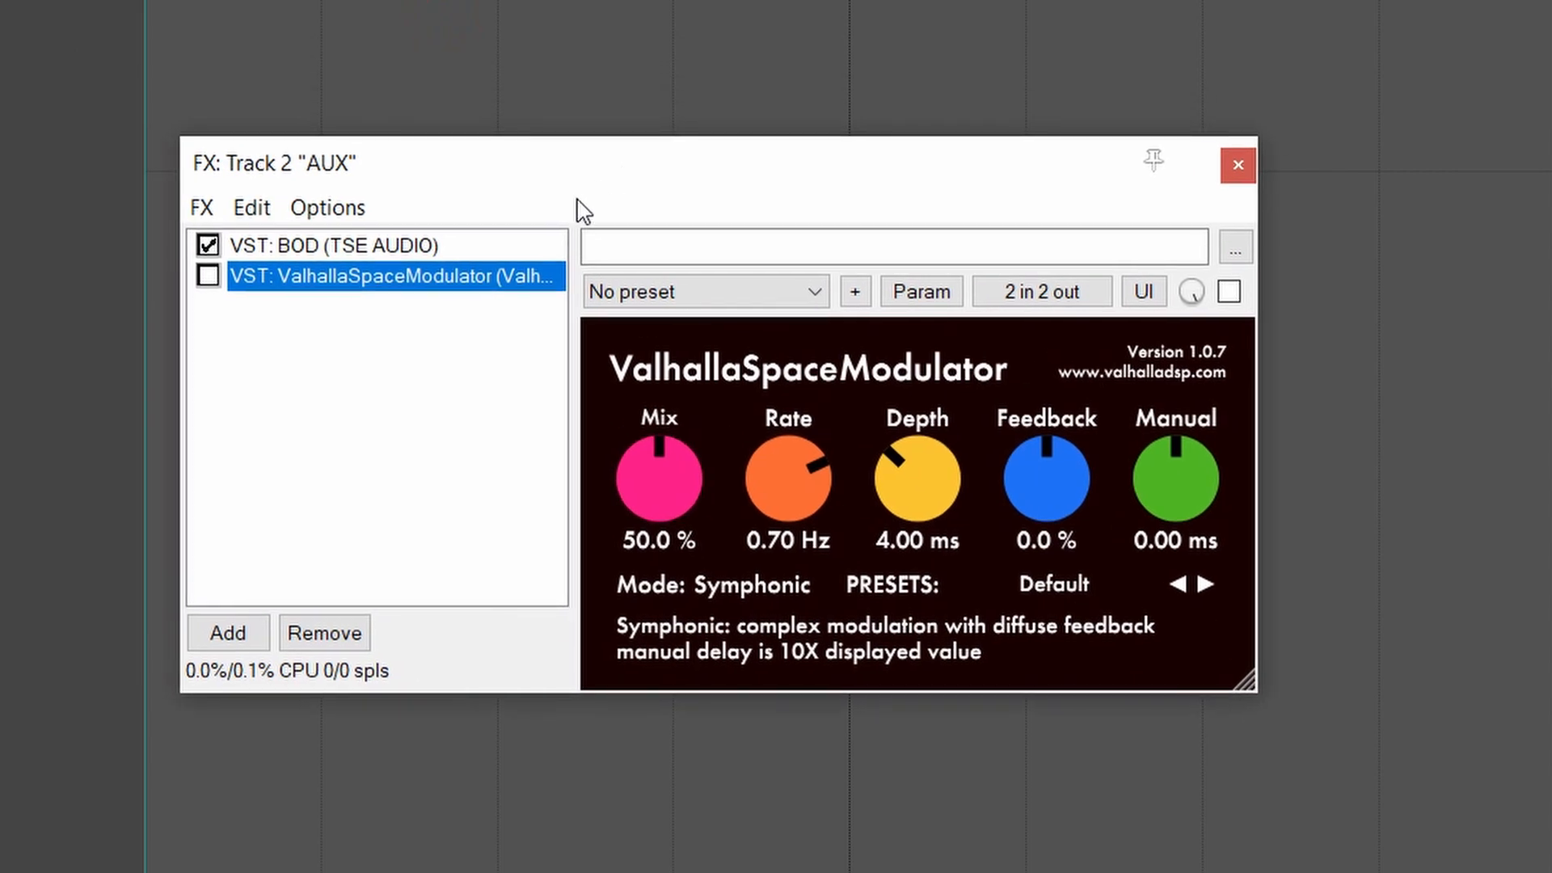
pyautogui.click(209, 277)
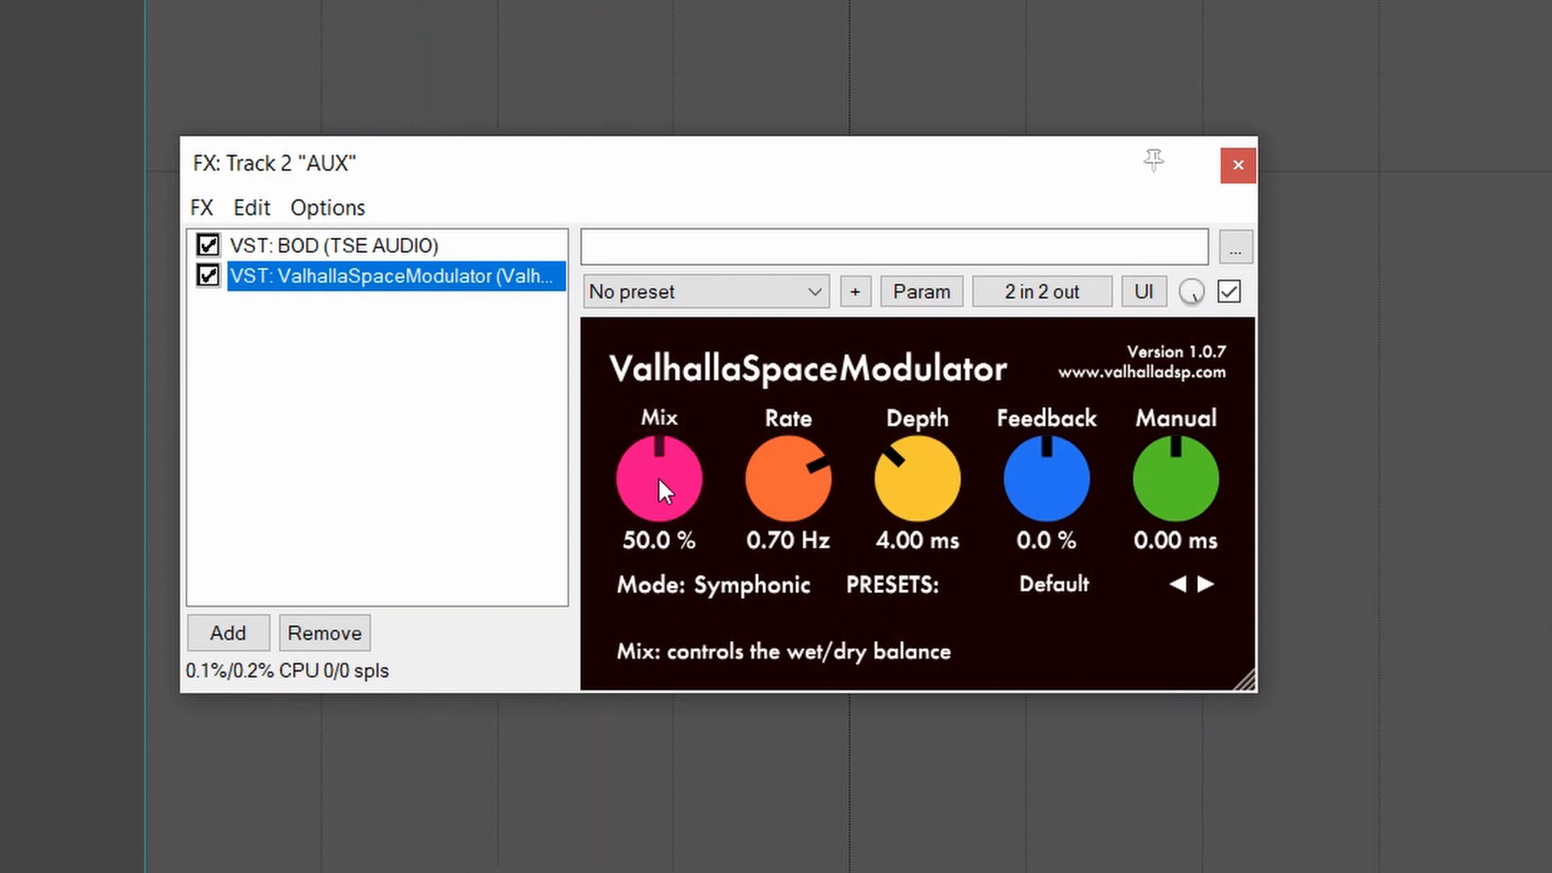
# Step: Lower the modulator's Mix to 30.4 % and compare the playing bass loop with the modulator enabled and bypassed
pyautogui.moveTo(638, 485); pyautogui.dragTo(604, 553)
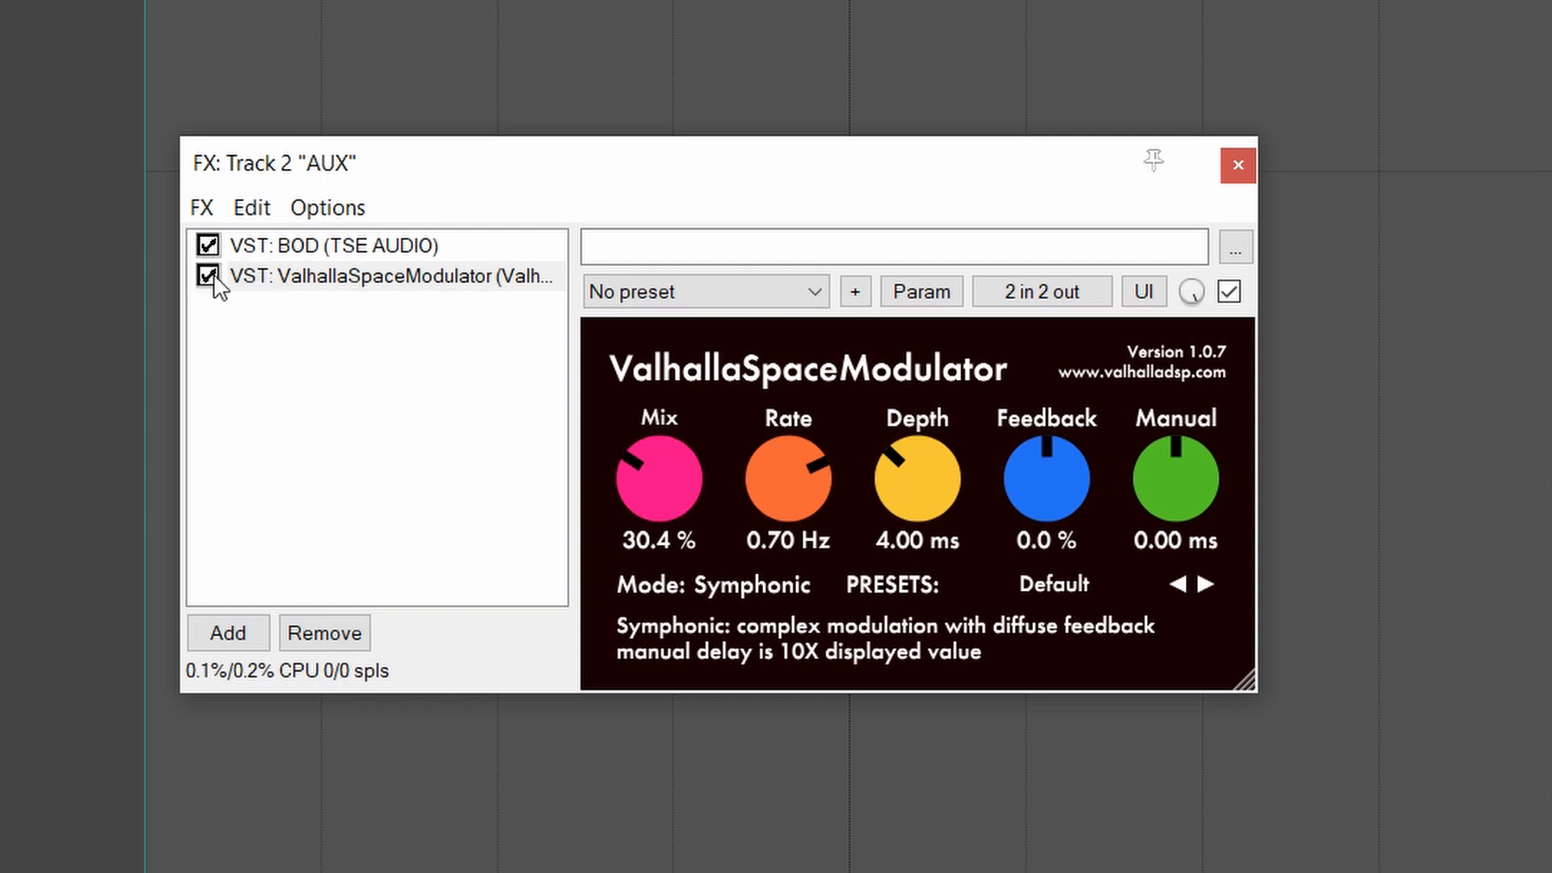
pyautogui.press('space')
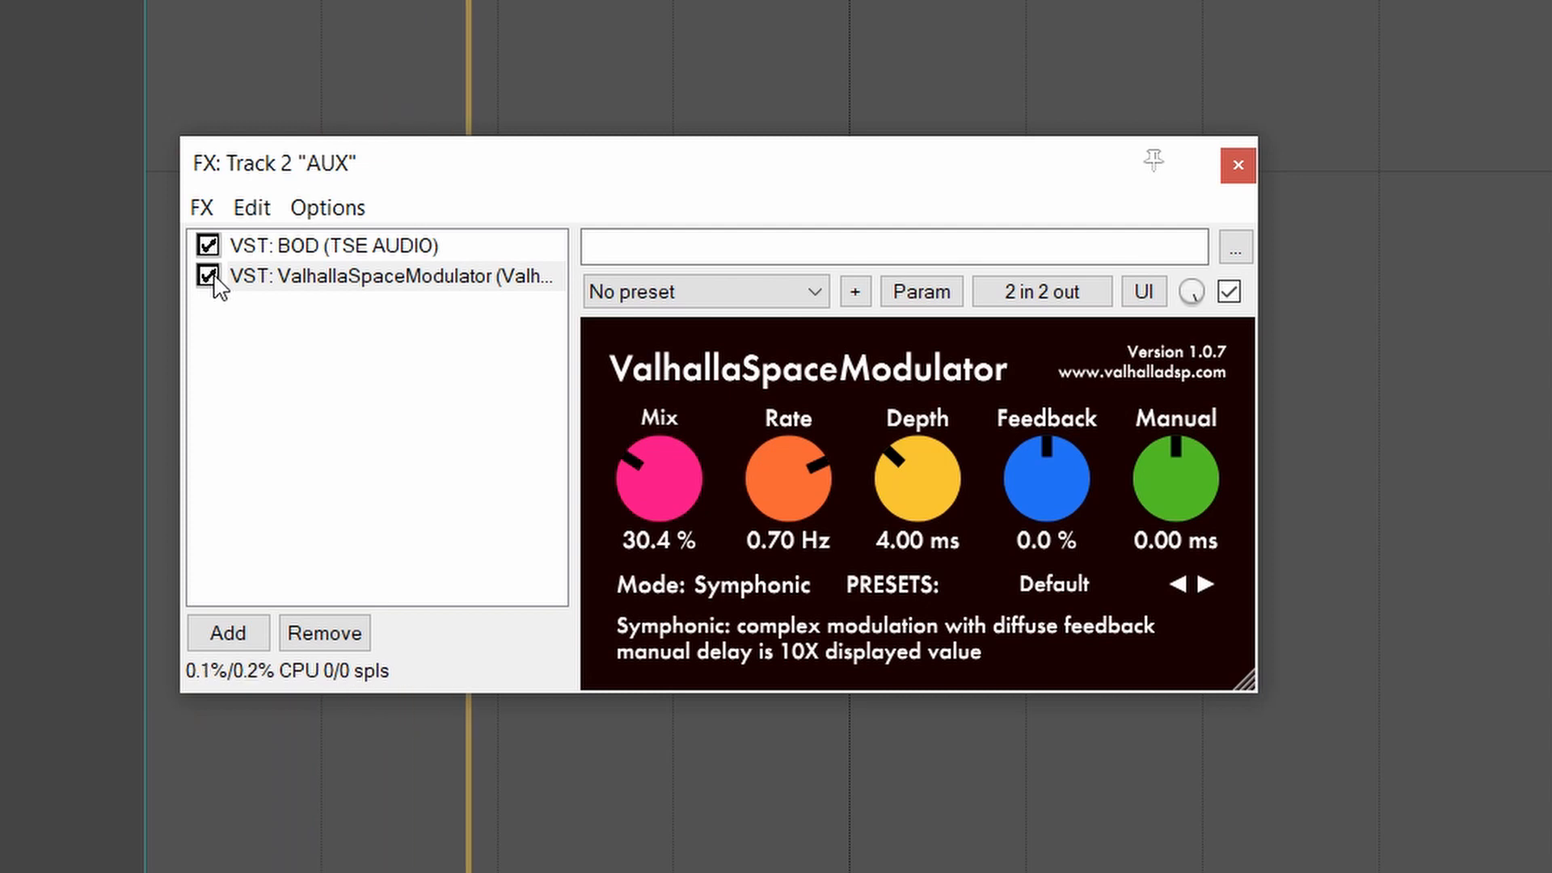
pyautogui.click(208, 277)
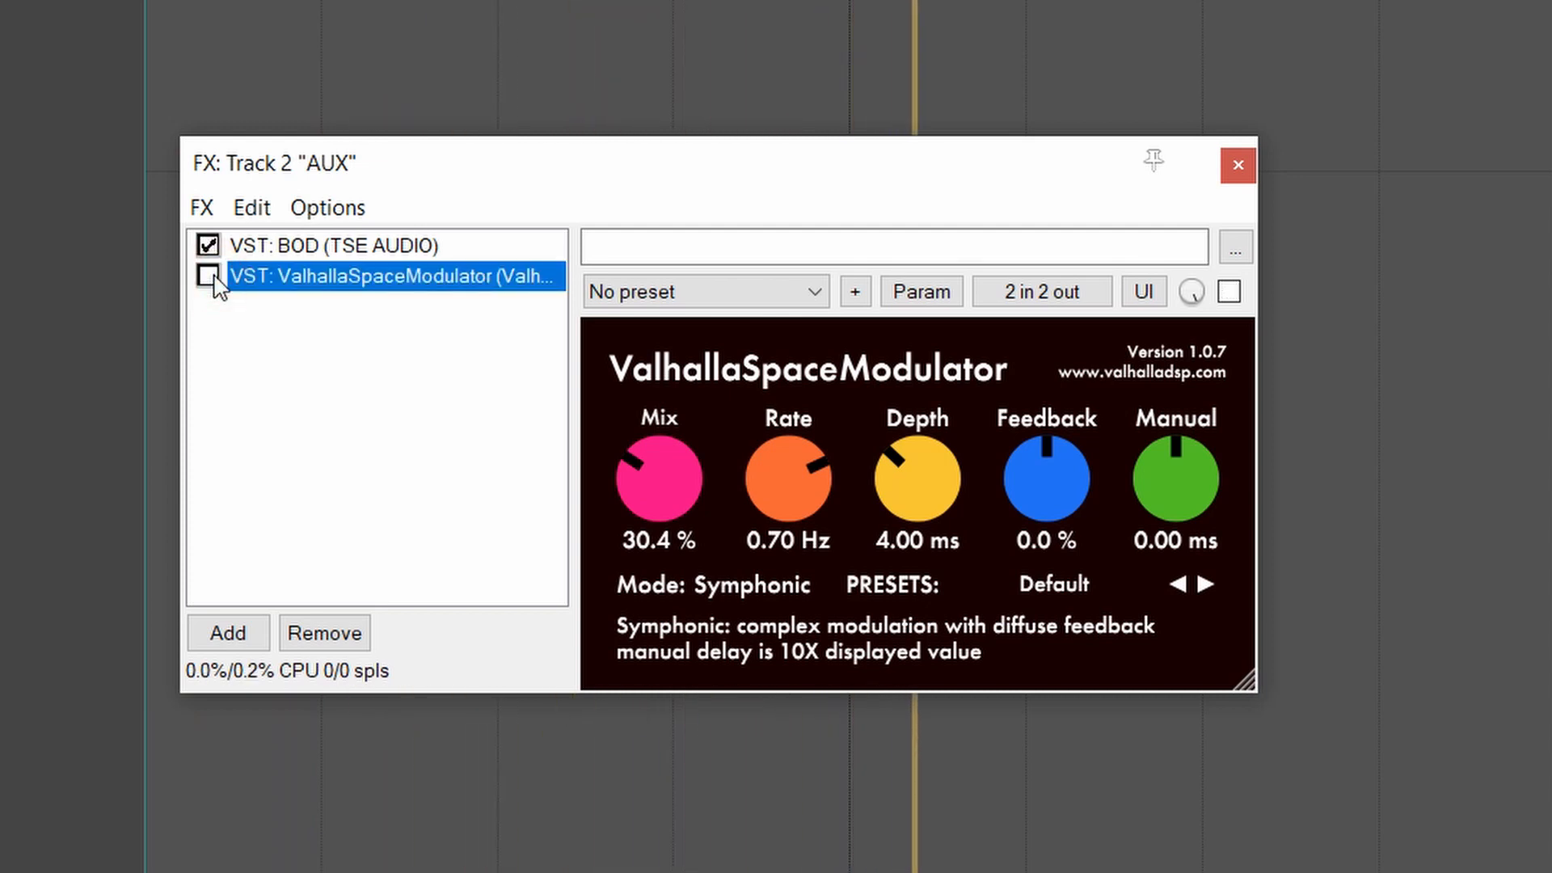
pyautogui.click(208, 277)
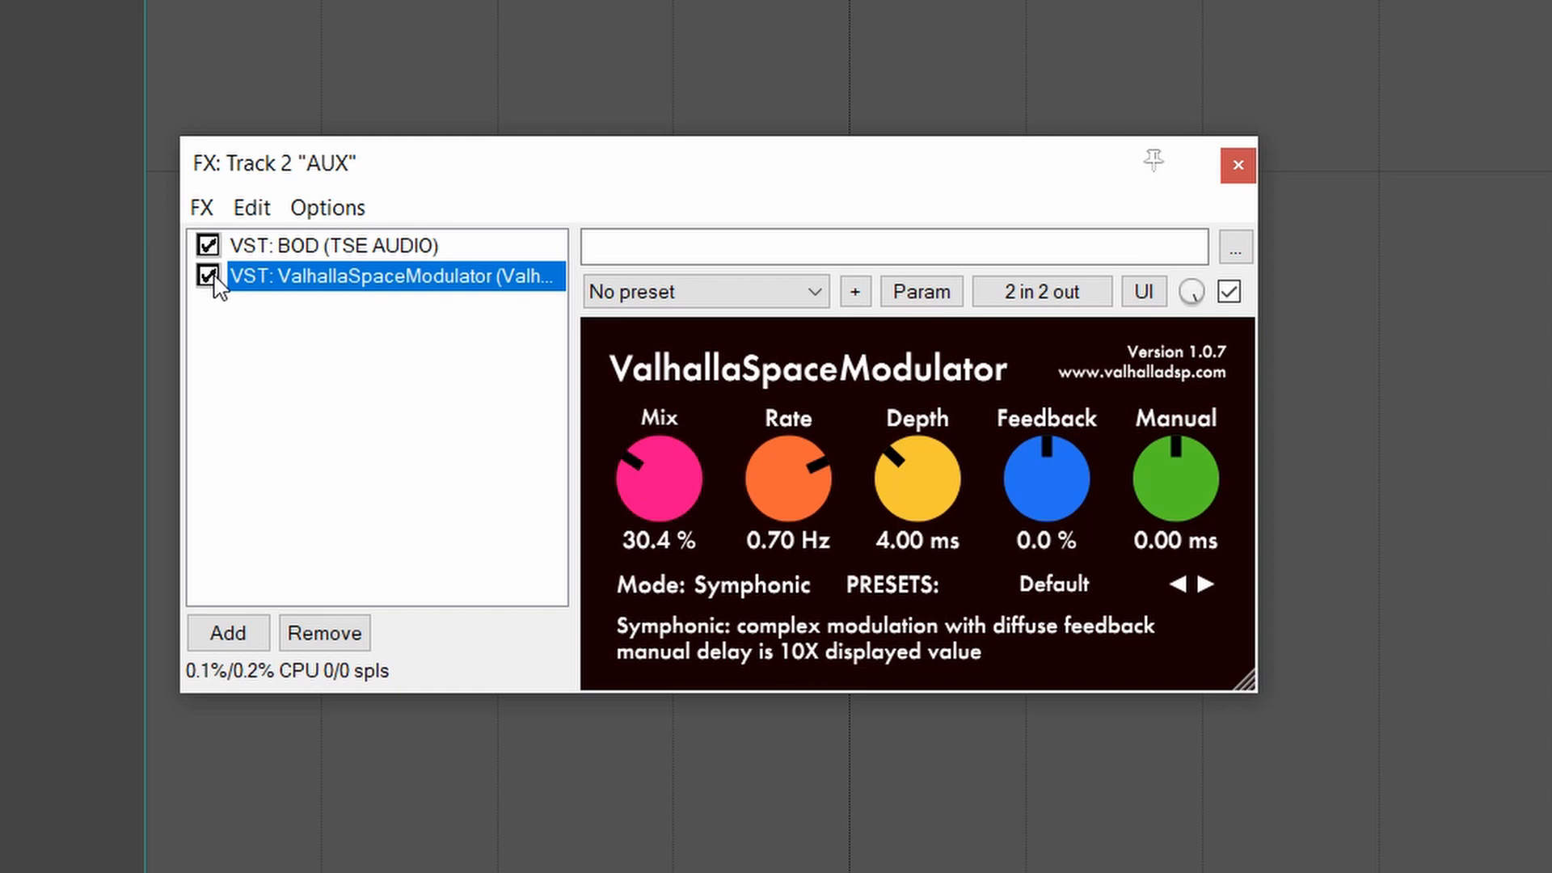
# Step: Raise ValhallaSpaceModulator's Mix to 100 % on the AUX track
pyautogui.moveTo(890, 180); pyautogui.dragTo(859, 134)
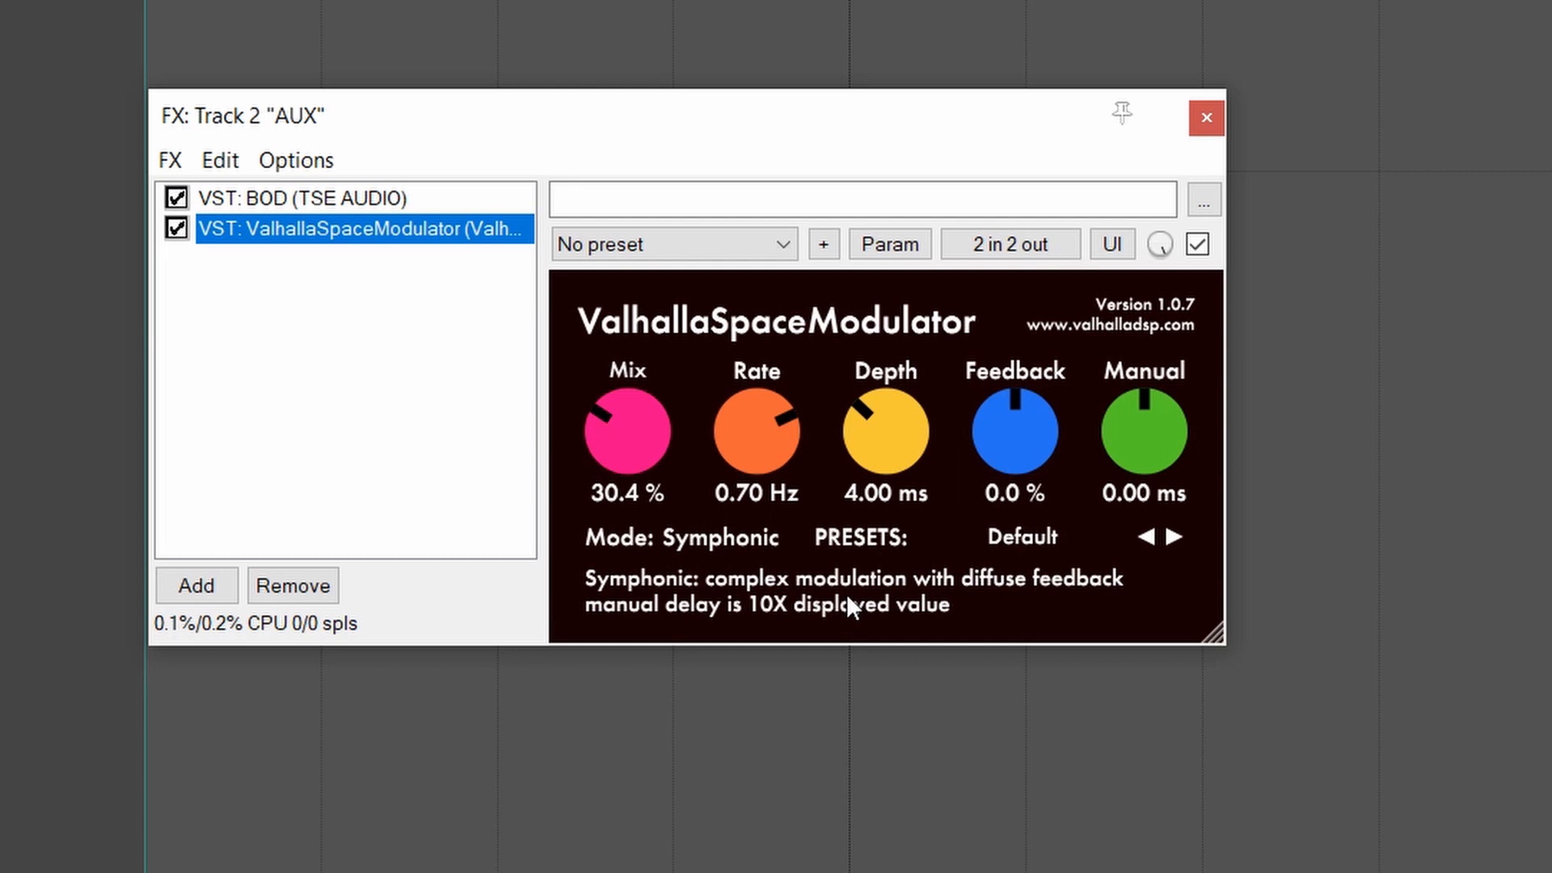
pyautogui.moveTo(629, 459); pyautogui.dragTo(592, 191)
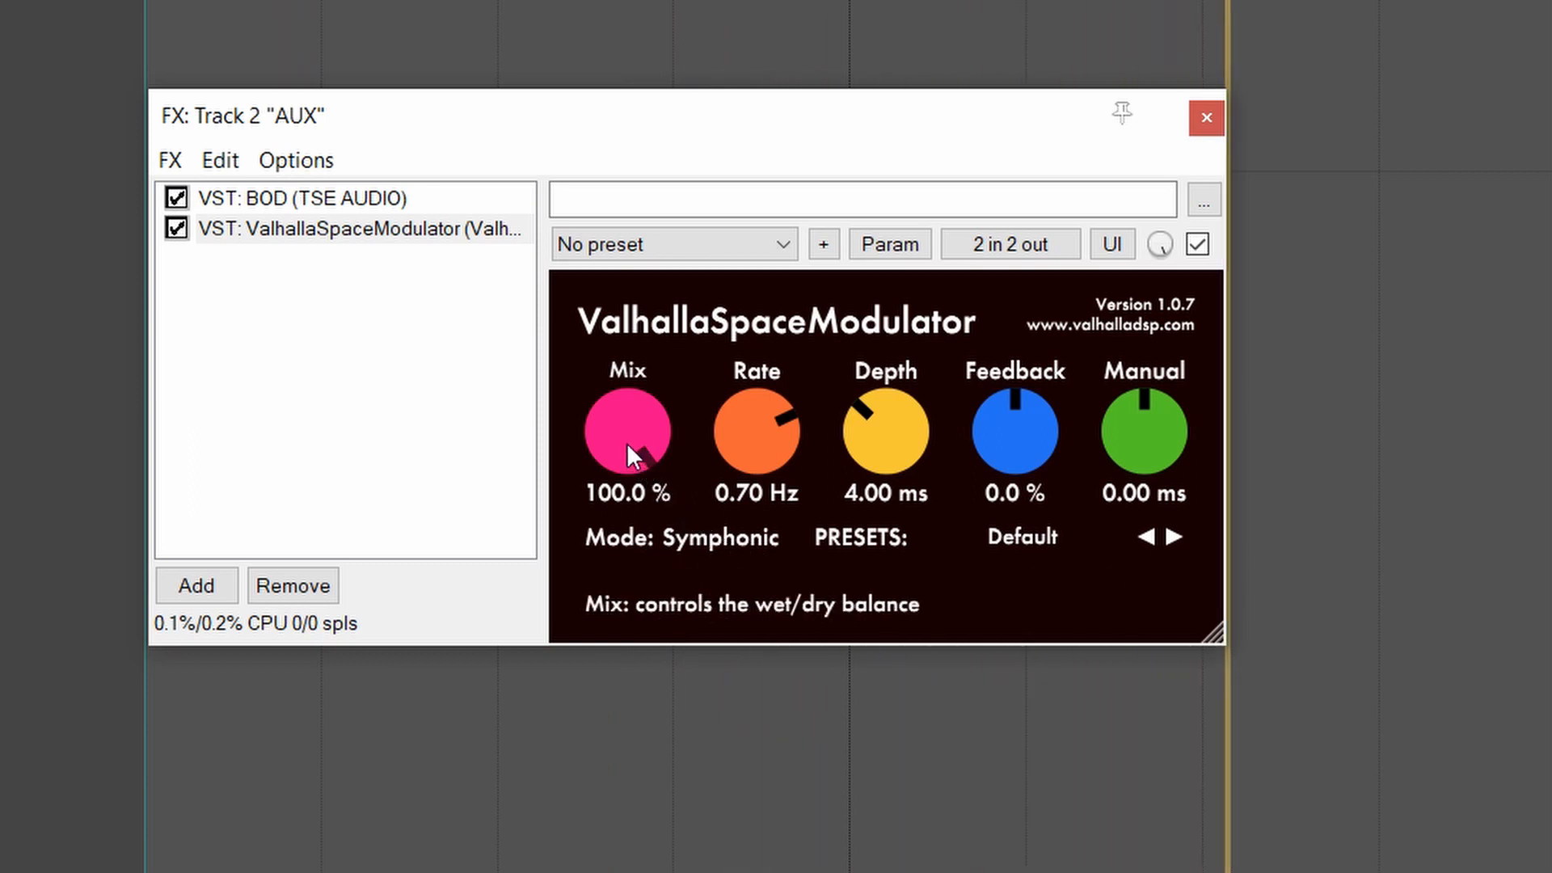
# Step: Lower ValhallaSpaceModulator's Mix to 30 %, unsolo the AUX track and close its effects chain
pyautogui.moveTo(623, 436); pyautogui.dragTo(613, 599)
pyautogui.moveTo(618, 466); pyautogui.dragTo(624, 530)
pyautogui.moveTo(623, 429); pyautogui.dragTo(556, 454)
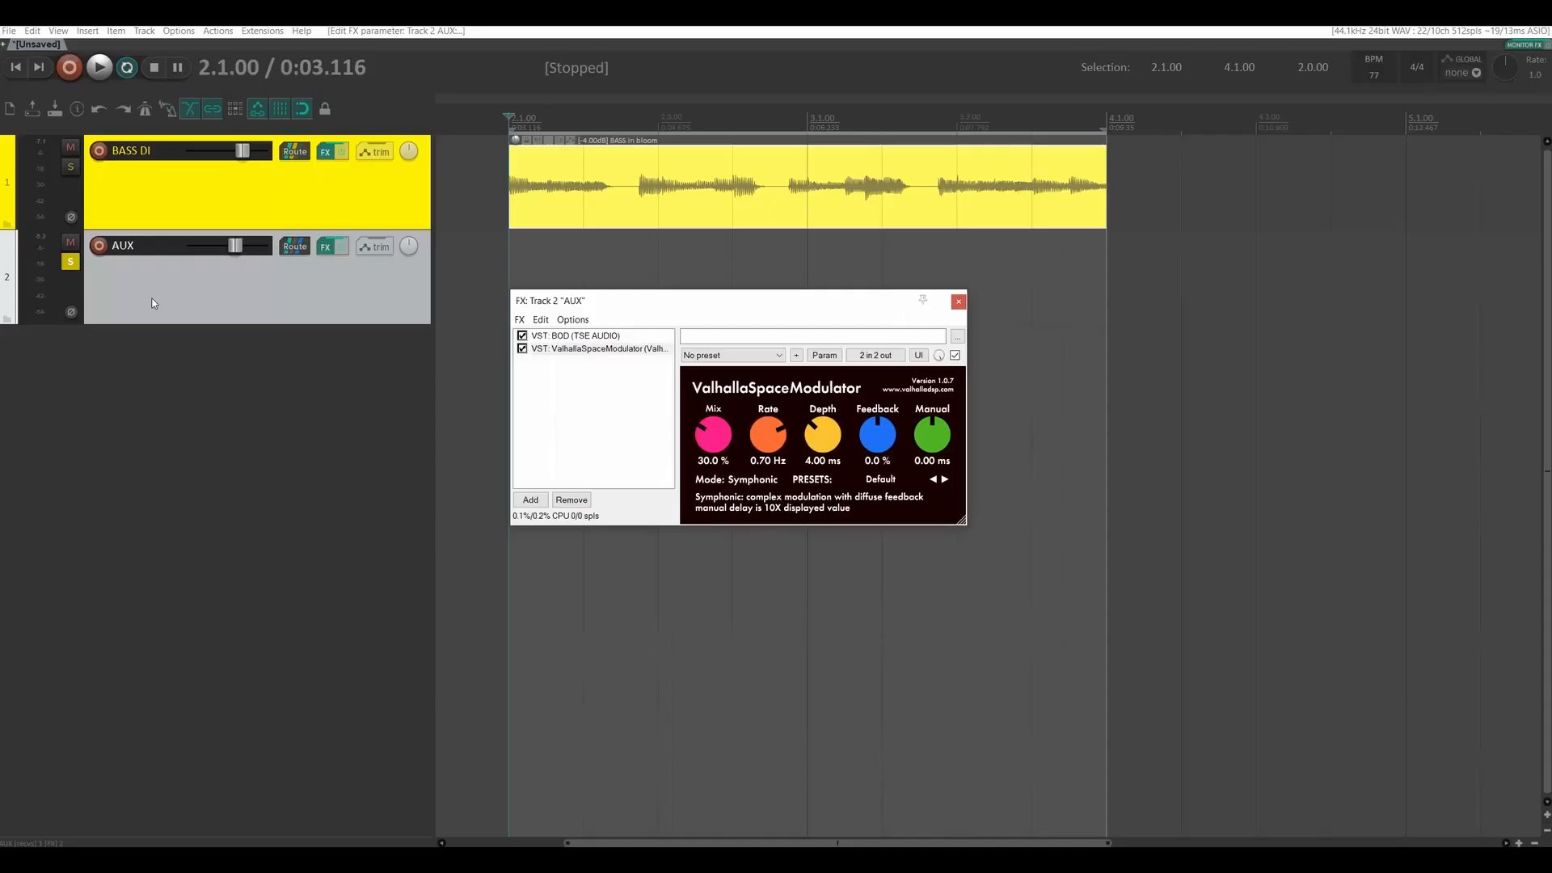
pyautogui.click(70, 263)
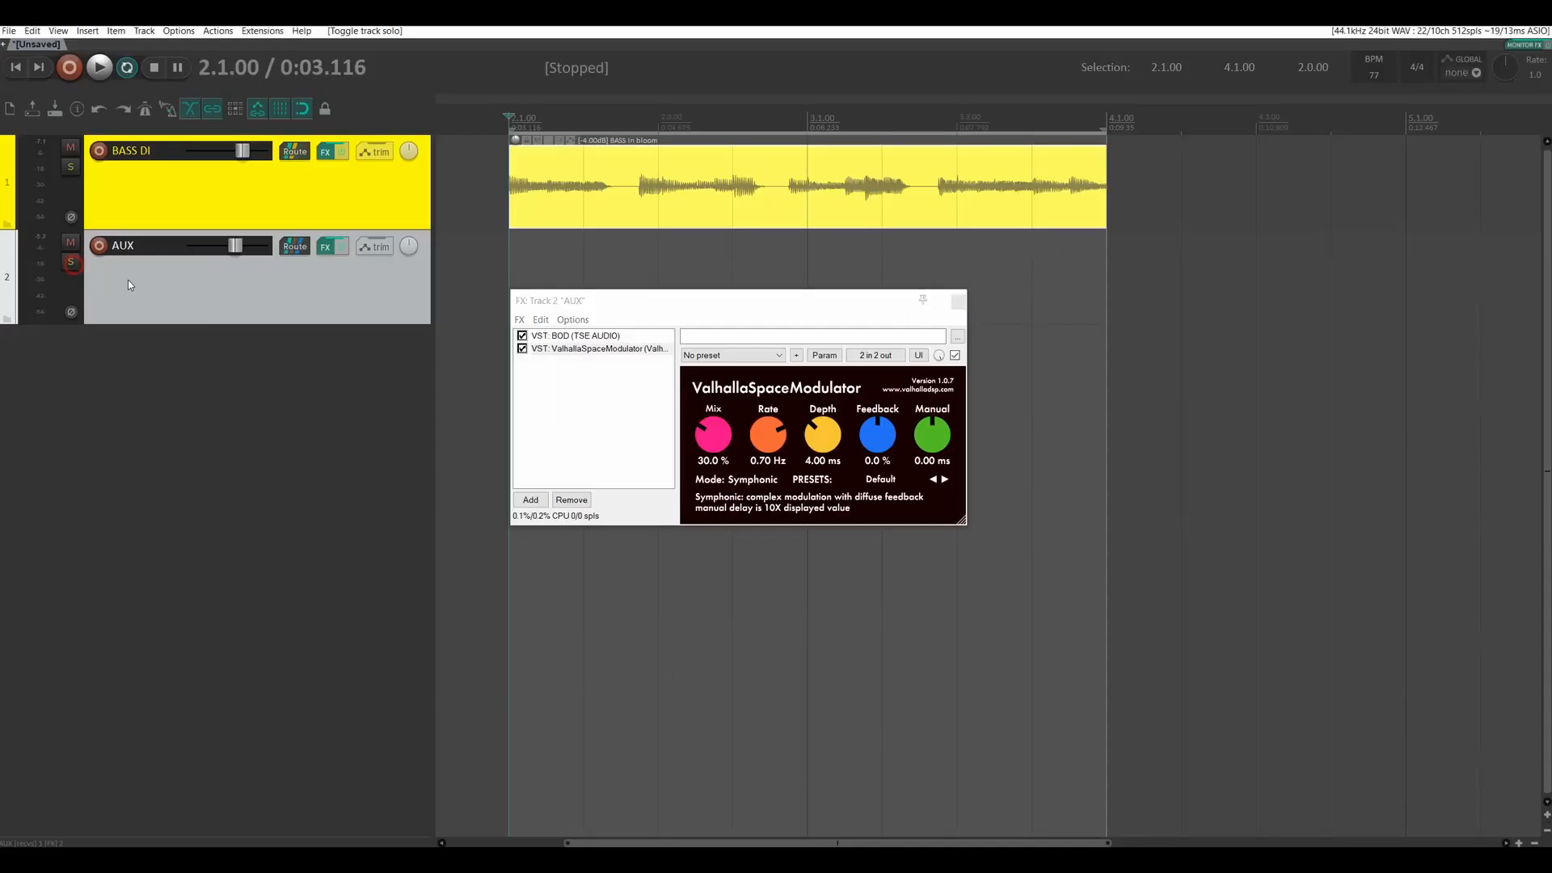
pyautogui.click(958, 300)
# Step: Pull the AUX volume down to -inf dB, show the mixer and raise AUX to -5.48 dB while the bass loop plays
pyautogui.scroll(2, 423, 307)
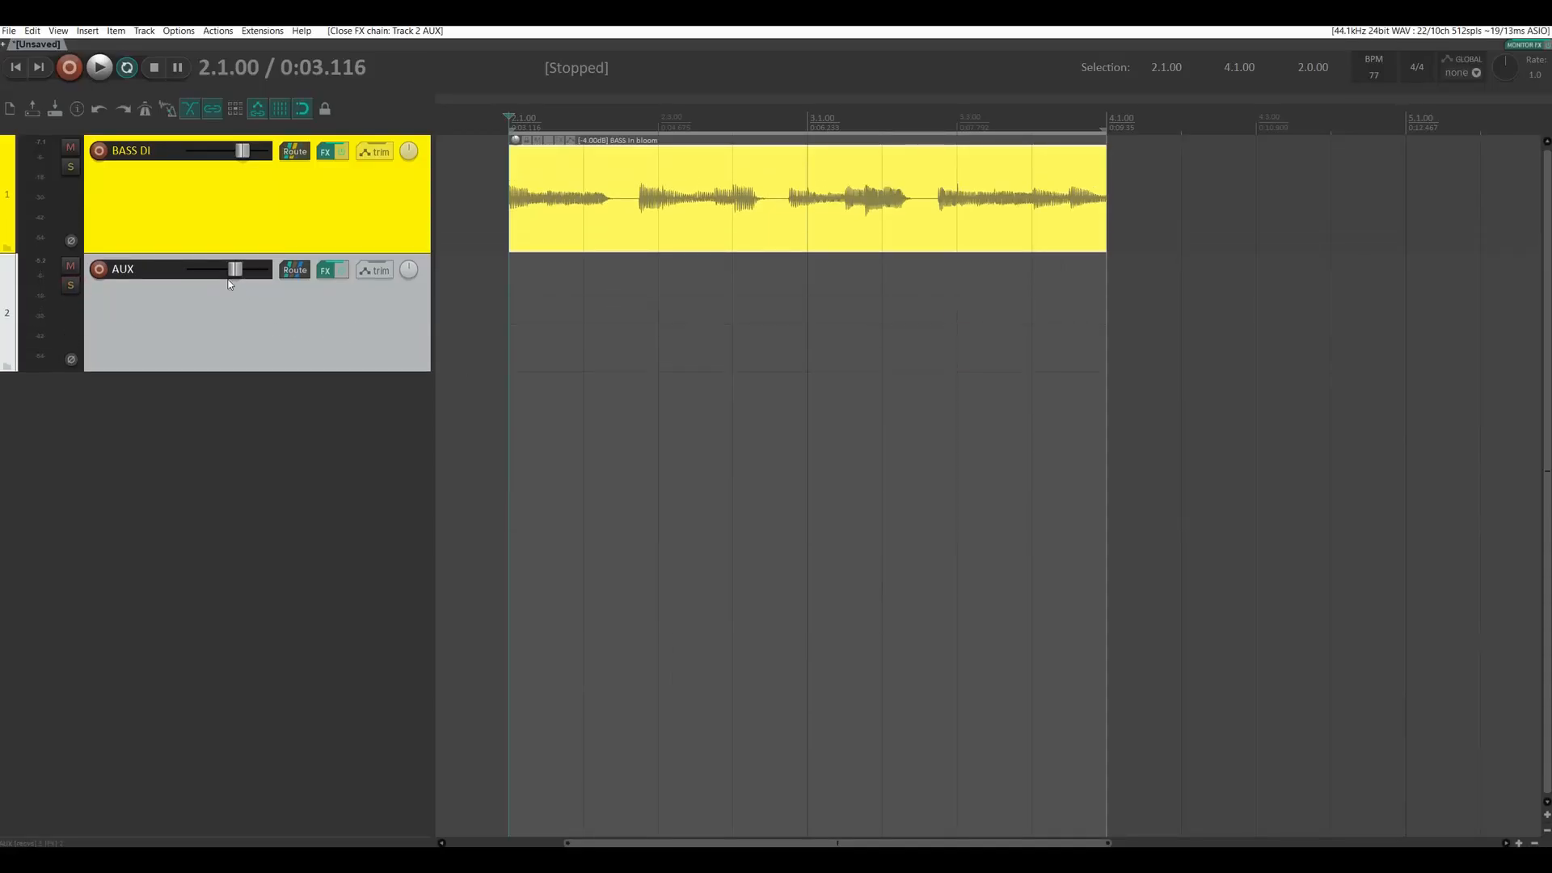
pyautogui.moveTo(228, 279); pyautogui.dragTo(137, 279)
pyautogui.moveTo(194, 275)
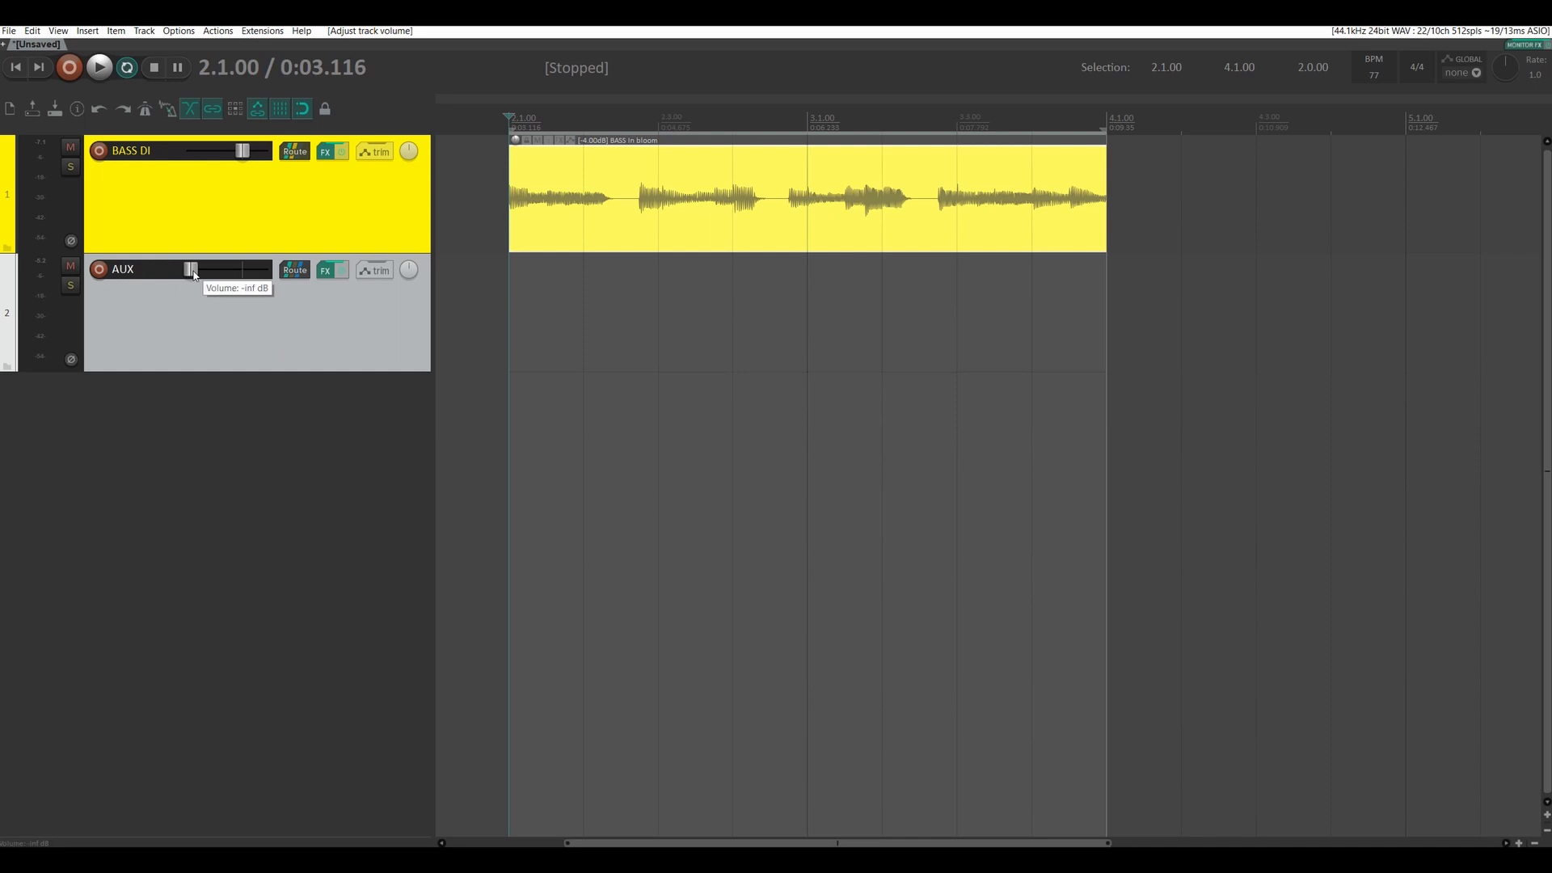
pyautogui.hotkey('ctrl', 'm')
pyautogui.moveTo(192, 805)
pyautogui.moveTo(192, 806); pyautogui.dragTo(188, 682)
pyautogui.moveTo(189, 690)
pyautogui.press('space')
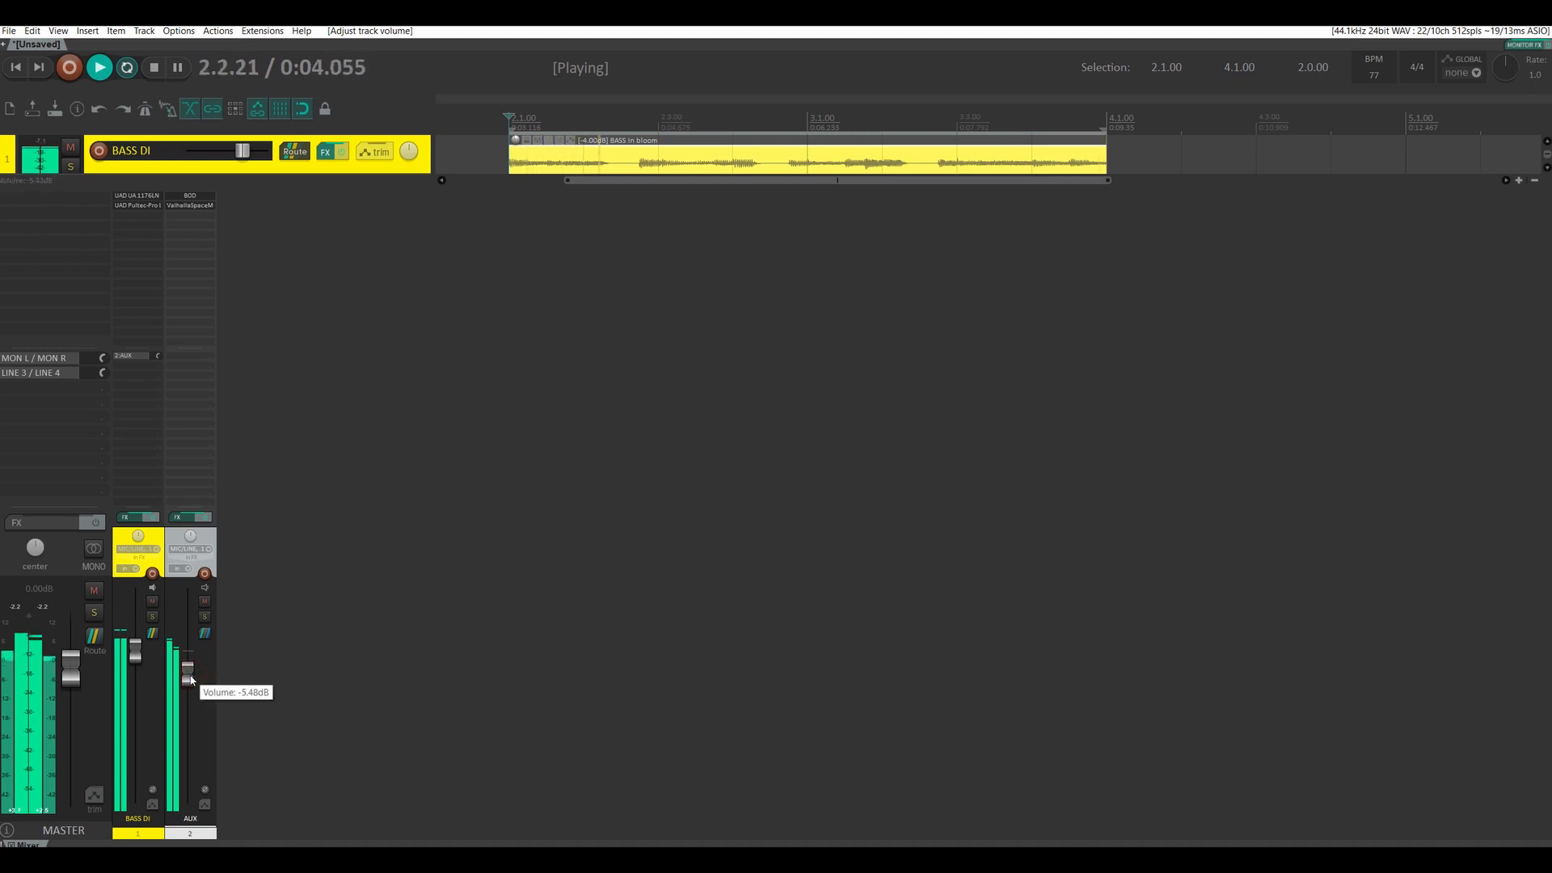
# Step: Mute and unmute AUX during playback to compare the bass with and without it, close the mixer and stop playback
pyautogui.click(205, 602)
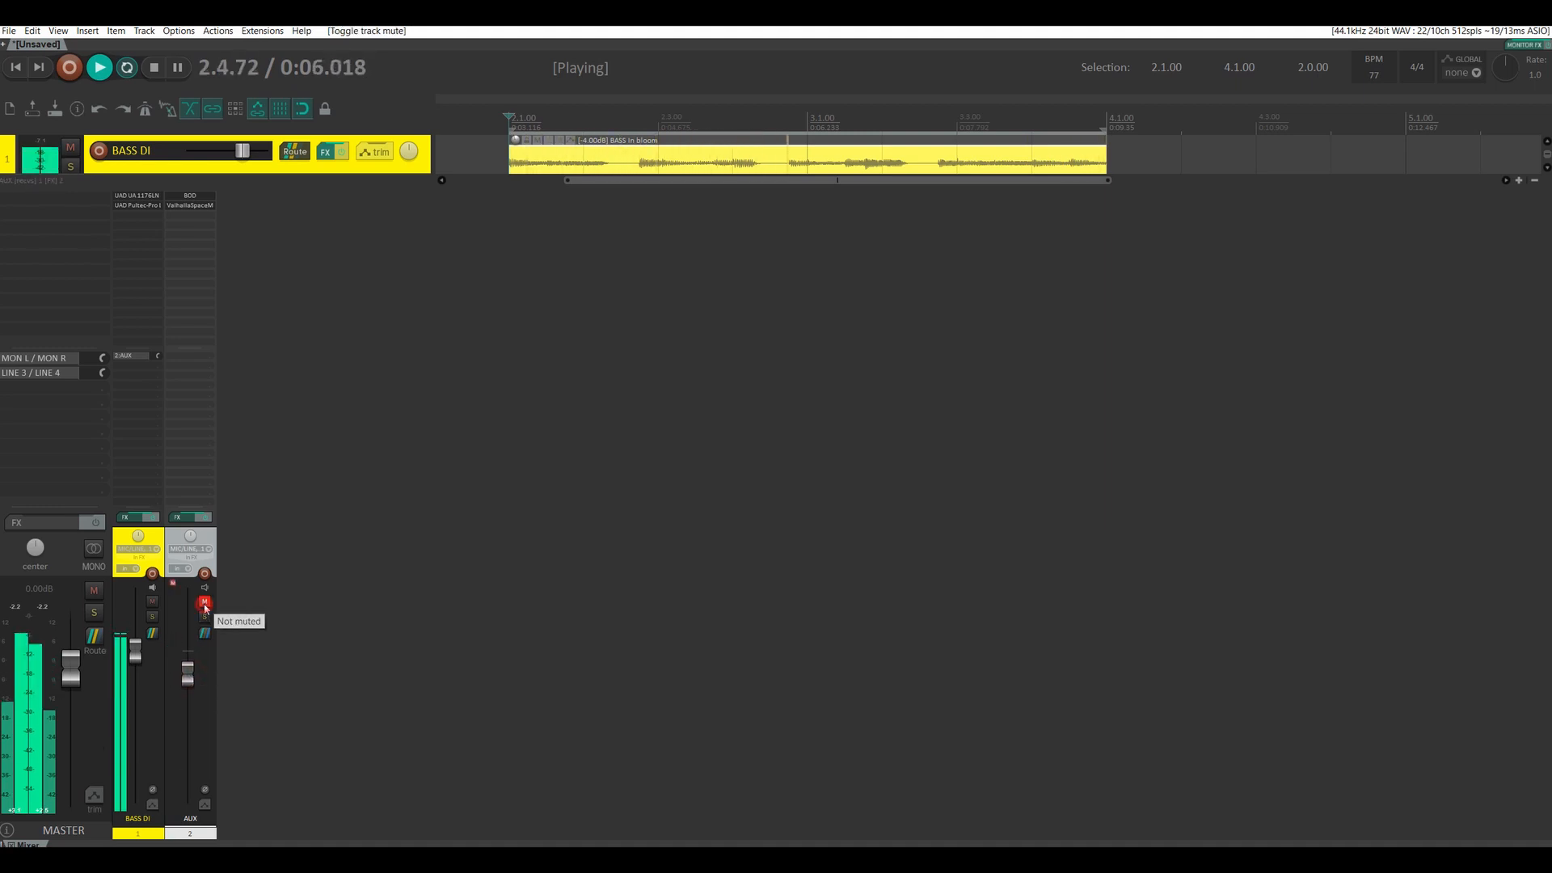
pyautogui.click(204, 602)
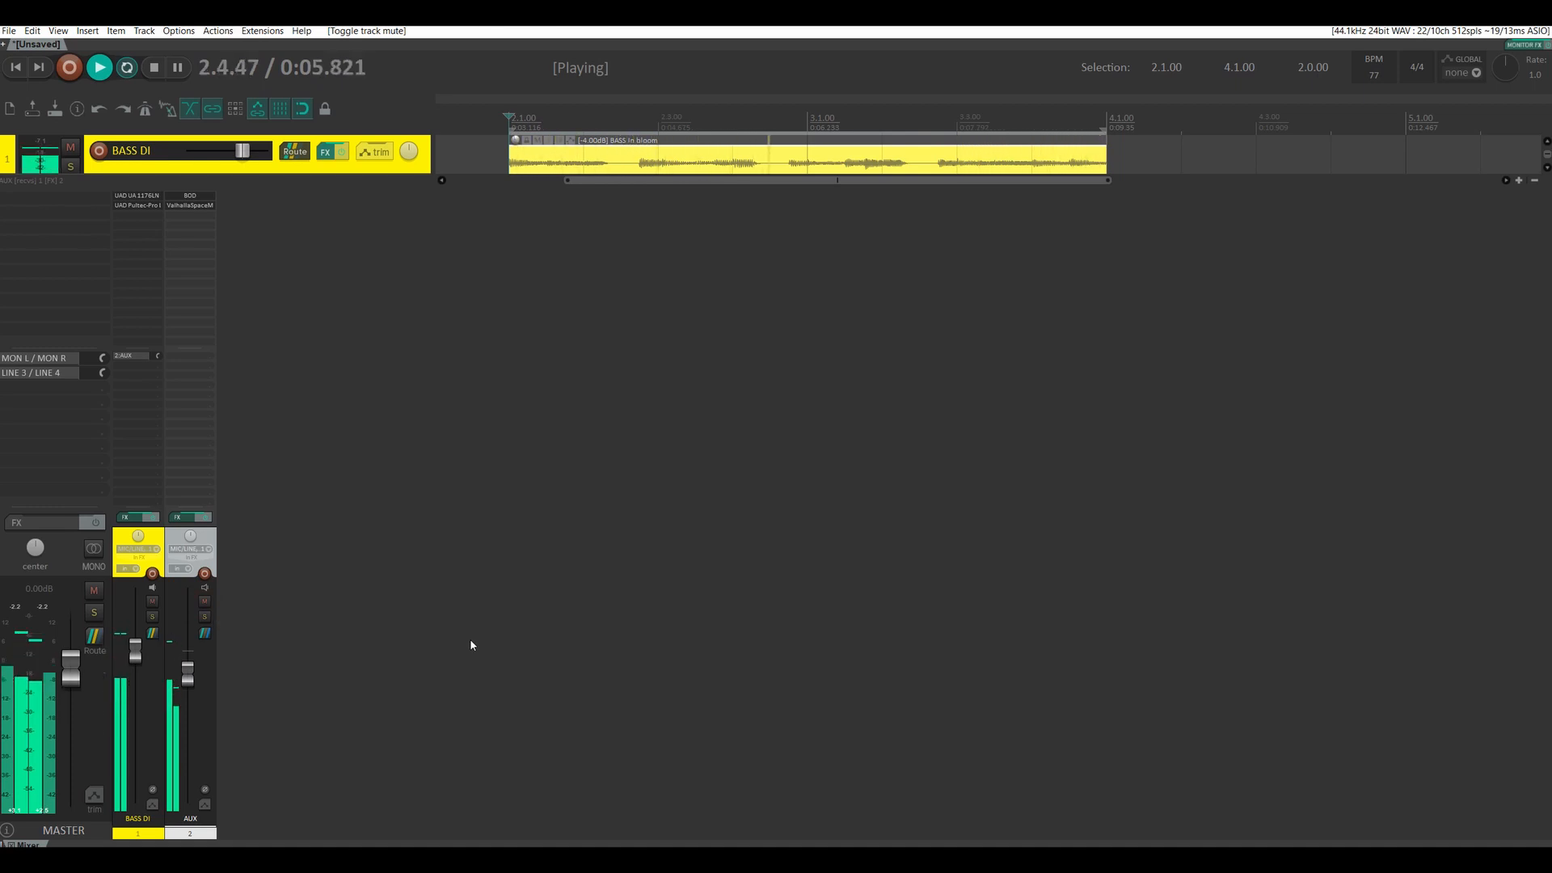
pyautogui.hotkey('ctrl', 'm')
pyautogui.hotkey('ctrl', 'm')
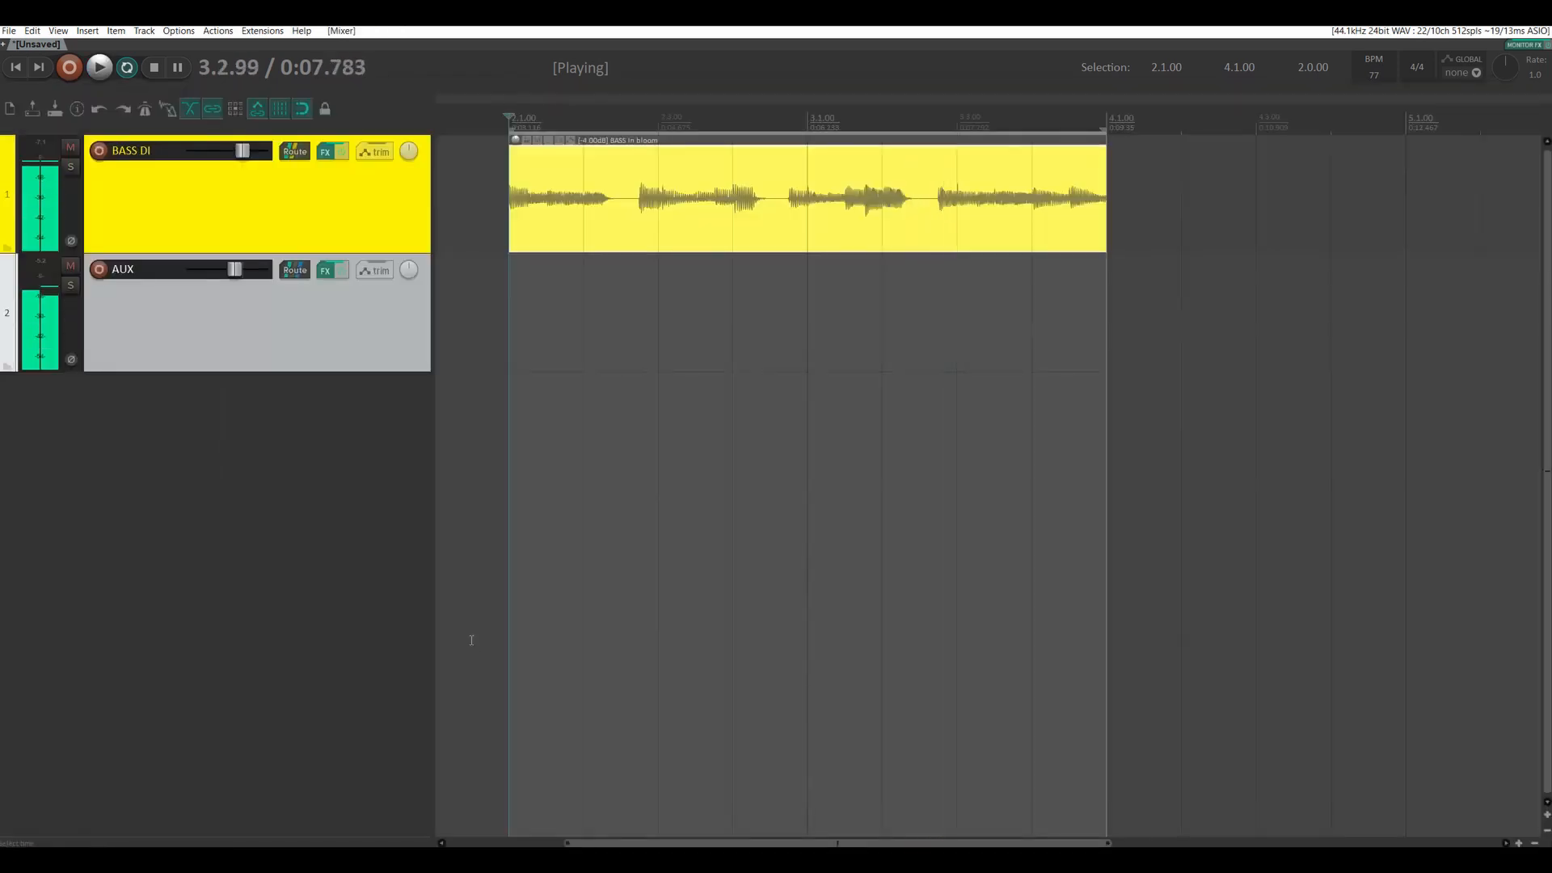
pyautogui.press('space')
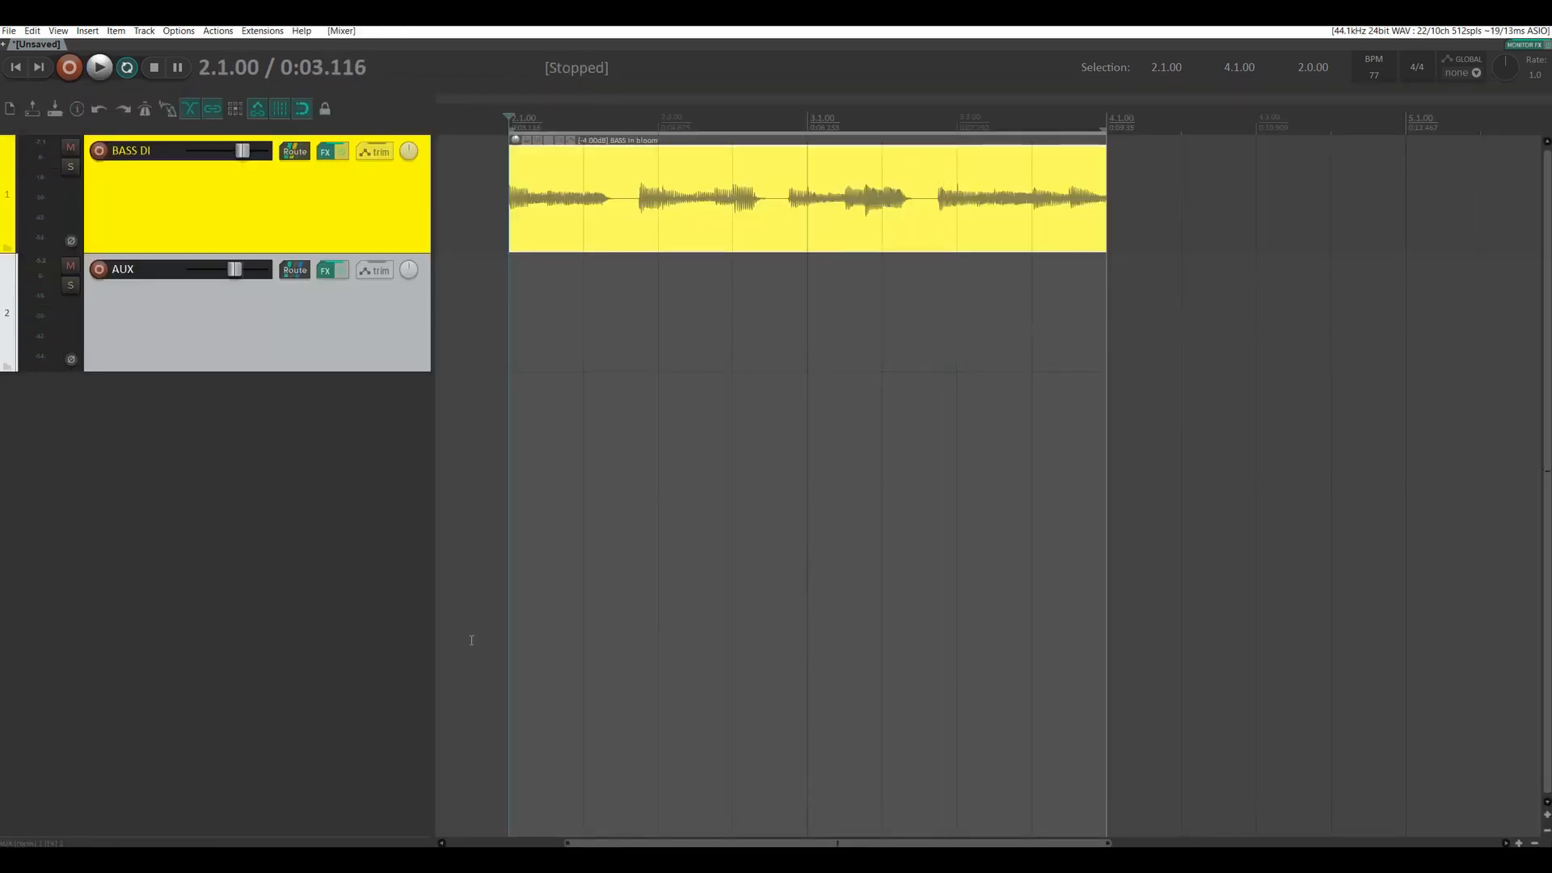
# Step: Add a third, unnamed track below AUX and lower its volume fader to the minimum
pyautogui.doubleClick(246, 484)
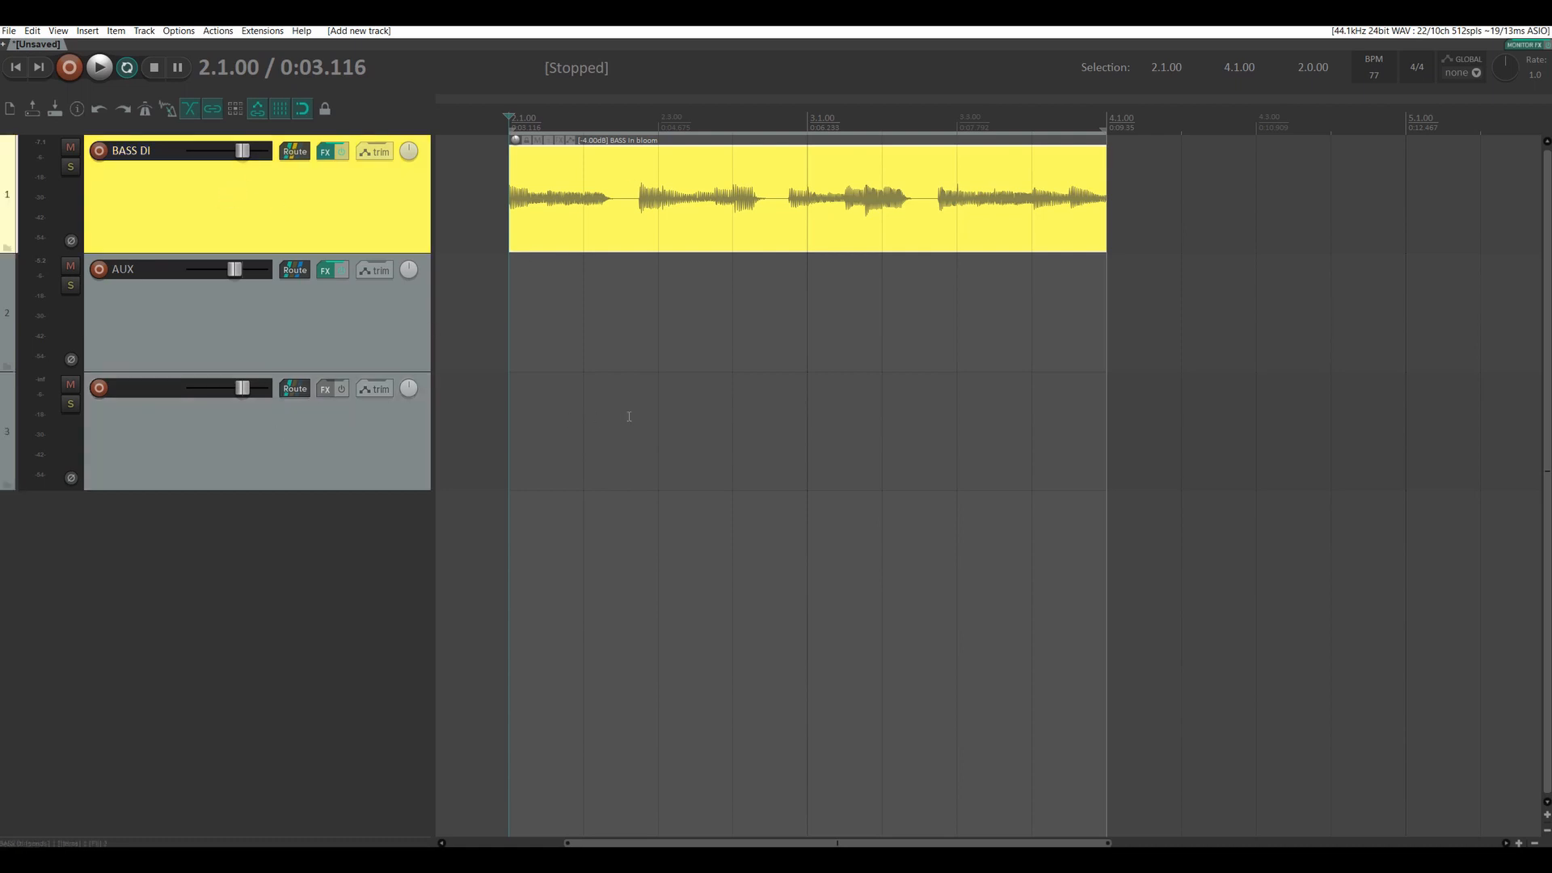
pyautogui.keyDown('ctrl'); pyautogui.click(320, 336); pyautogui.keyUp('ctrl')
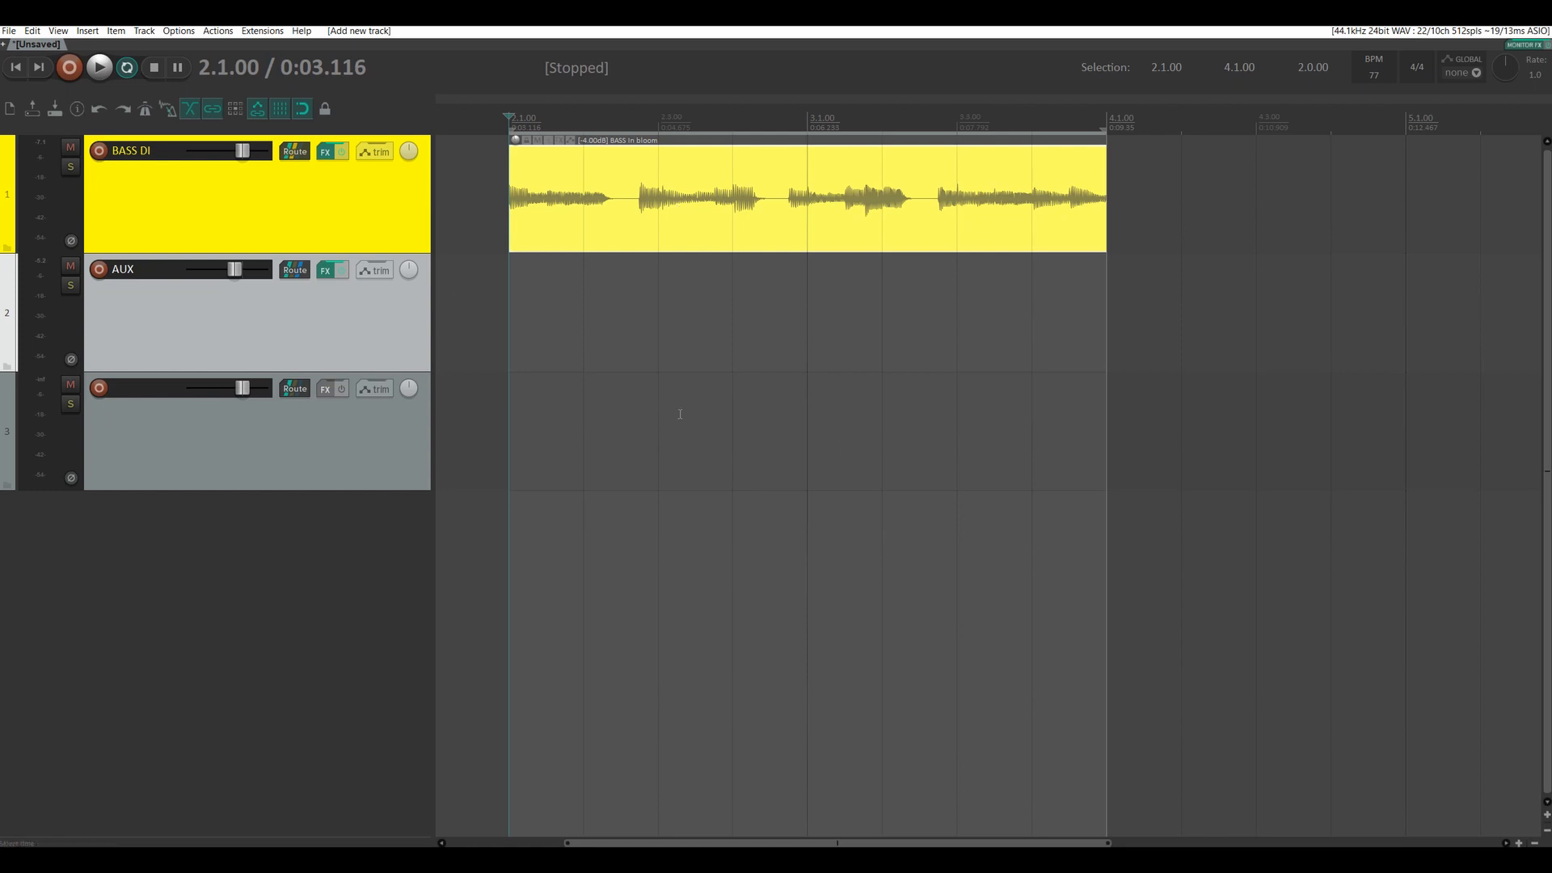
pyautogui.click(267, 473)
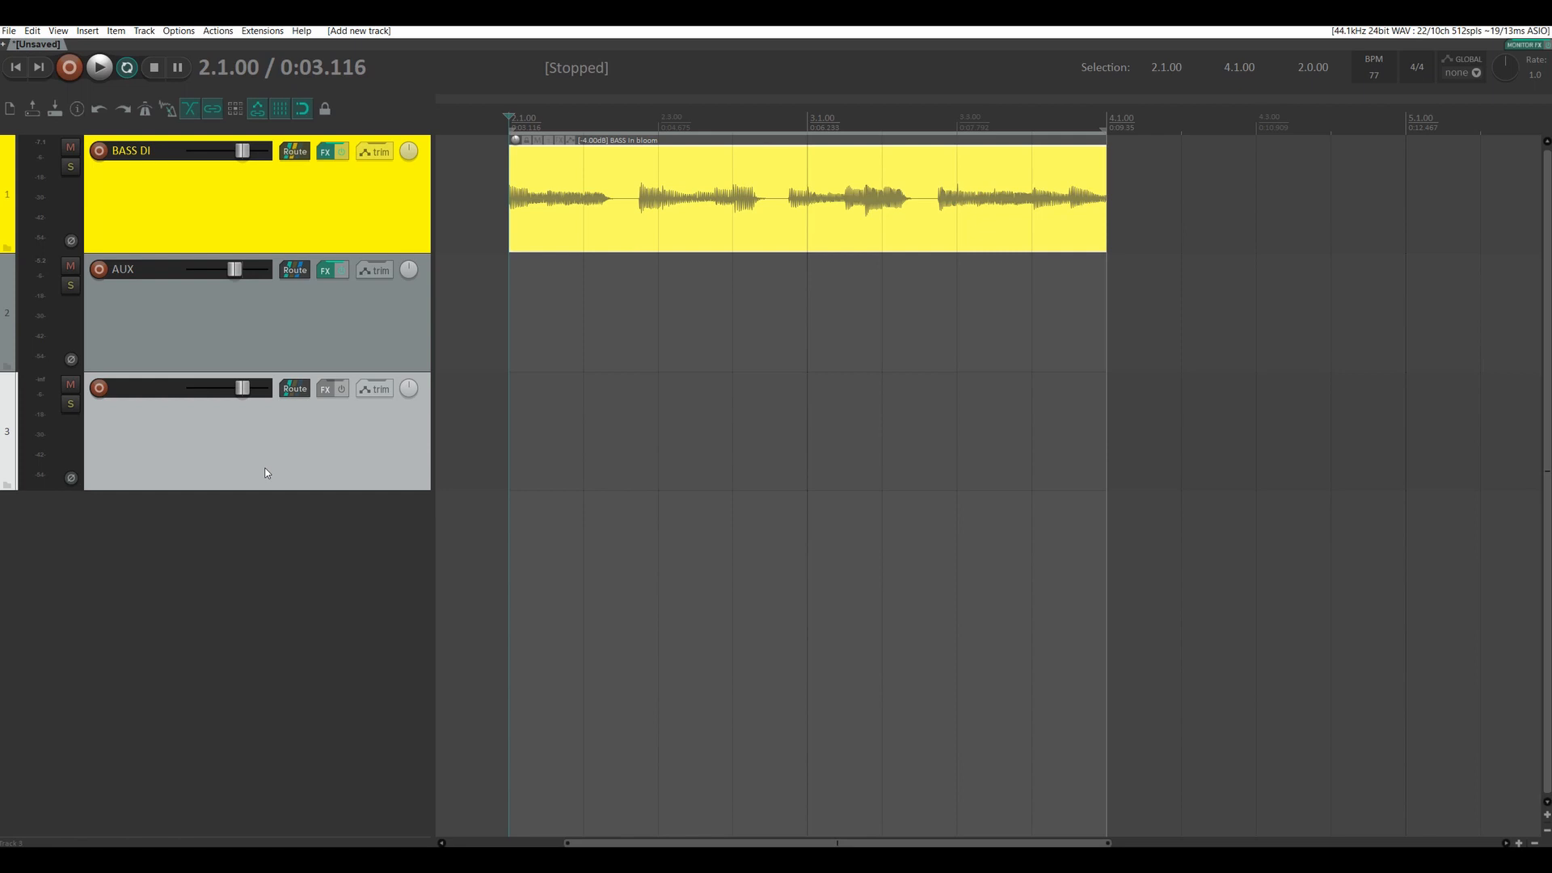
pyautogui.moveTo(242, 390); pyautogui.dragTo(211, 395)
pyautogui.moveTo(211, 391); pyautogui.dragTo(193, 406)
# Step: Review the BOD and ValhallaSpaceModulator settings in the AUX track's effects chain and close it
pyautogui.click(268, 330)
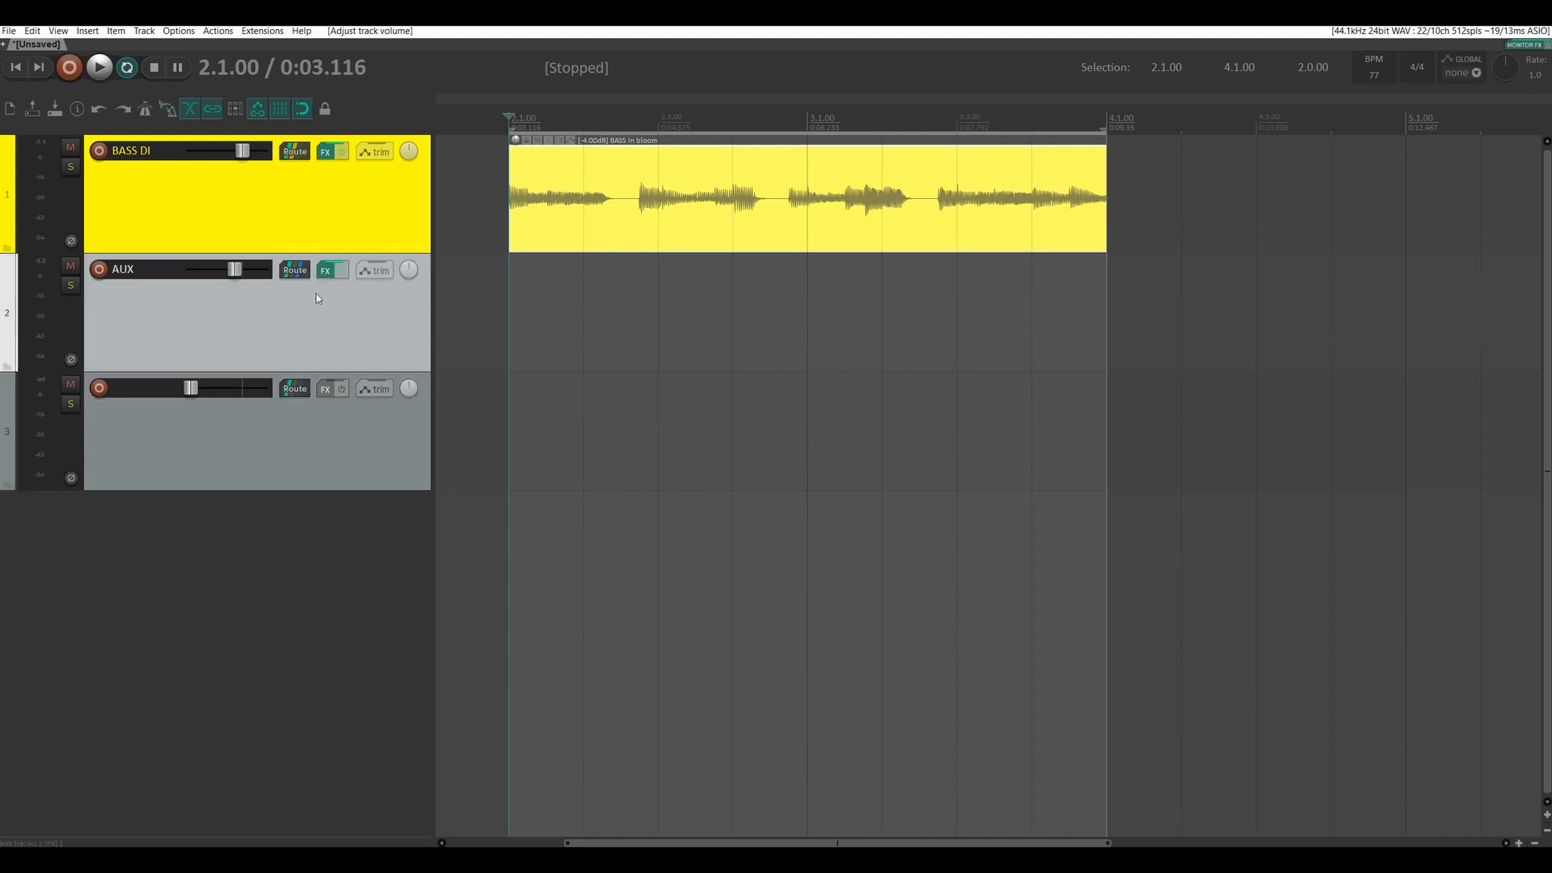
pyautogui.click(325, 270)
pyautogui.click(580, 337)
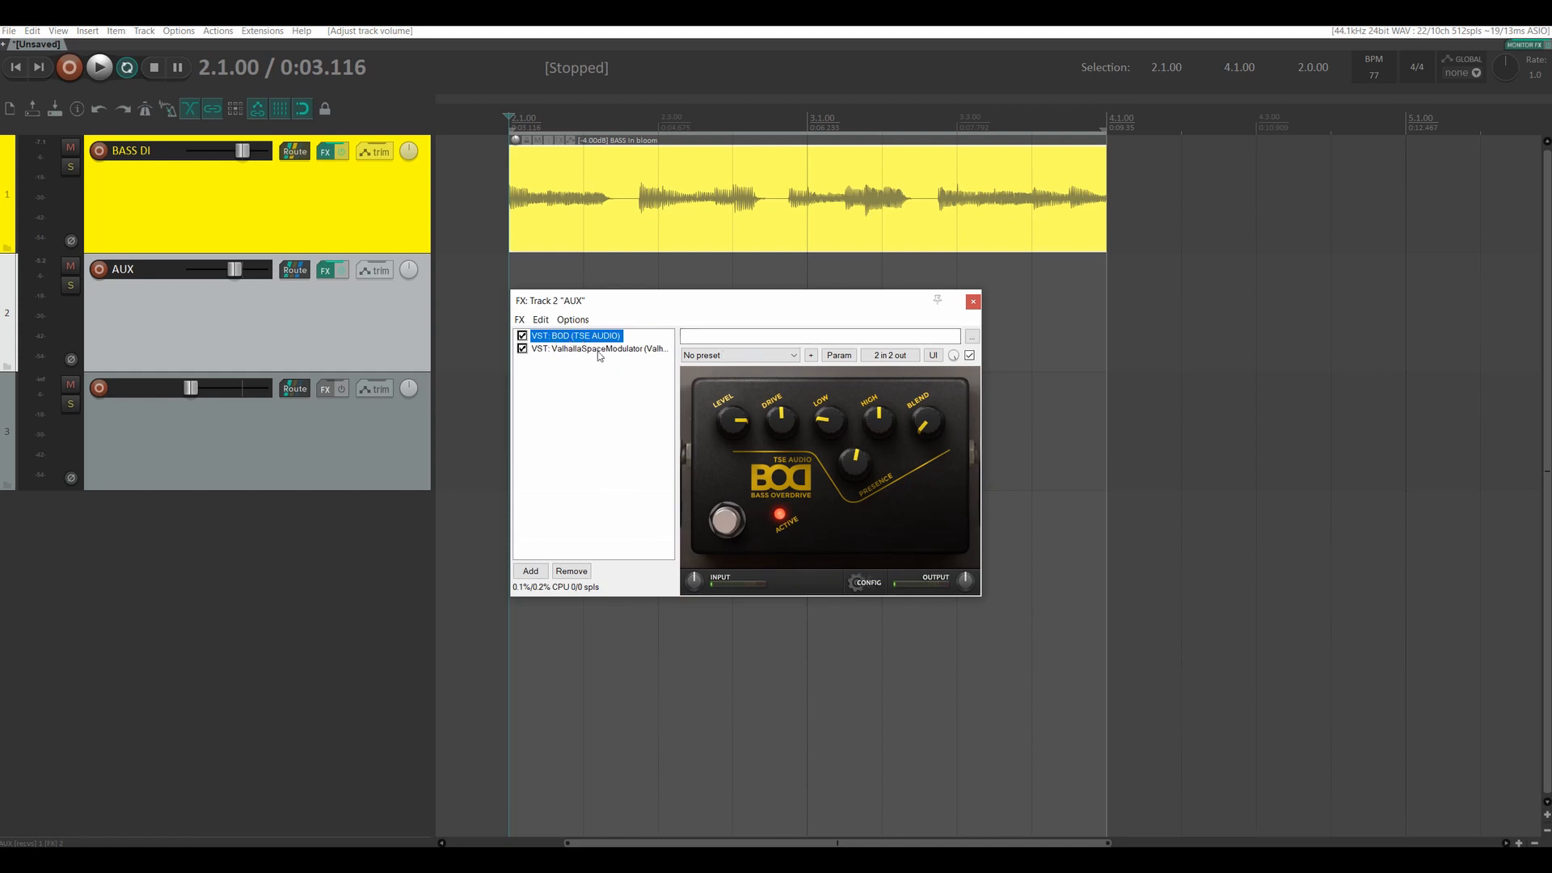
pyautogui.click(595, 349)
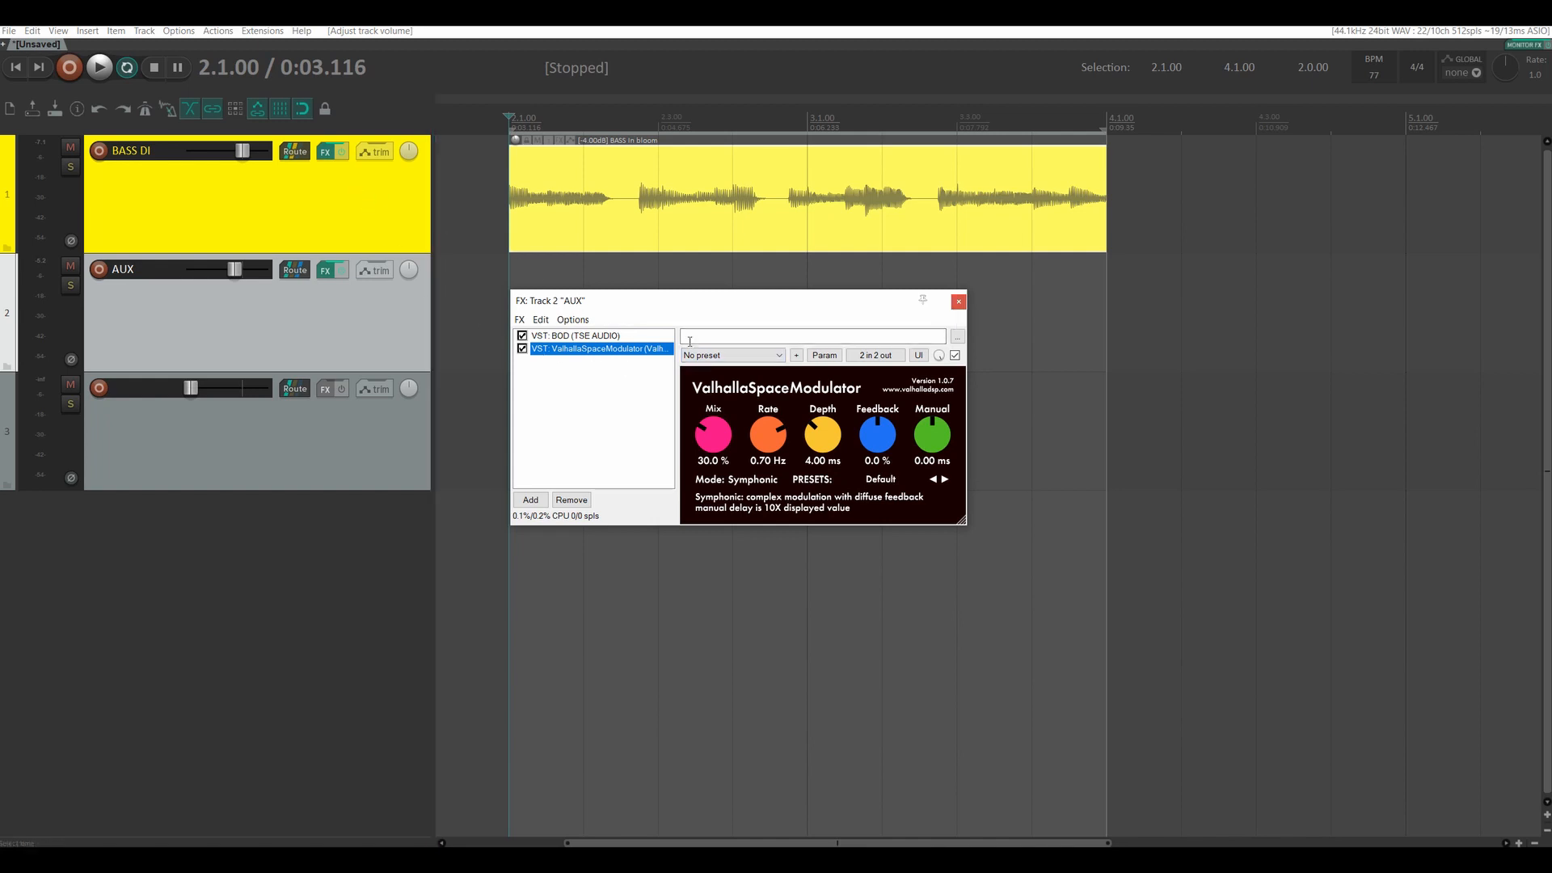
pyautogui.click(958, 302)
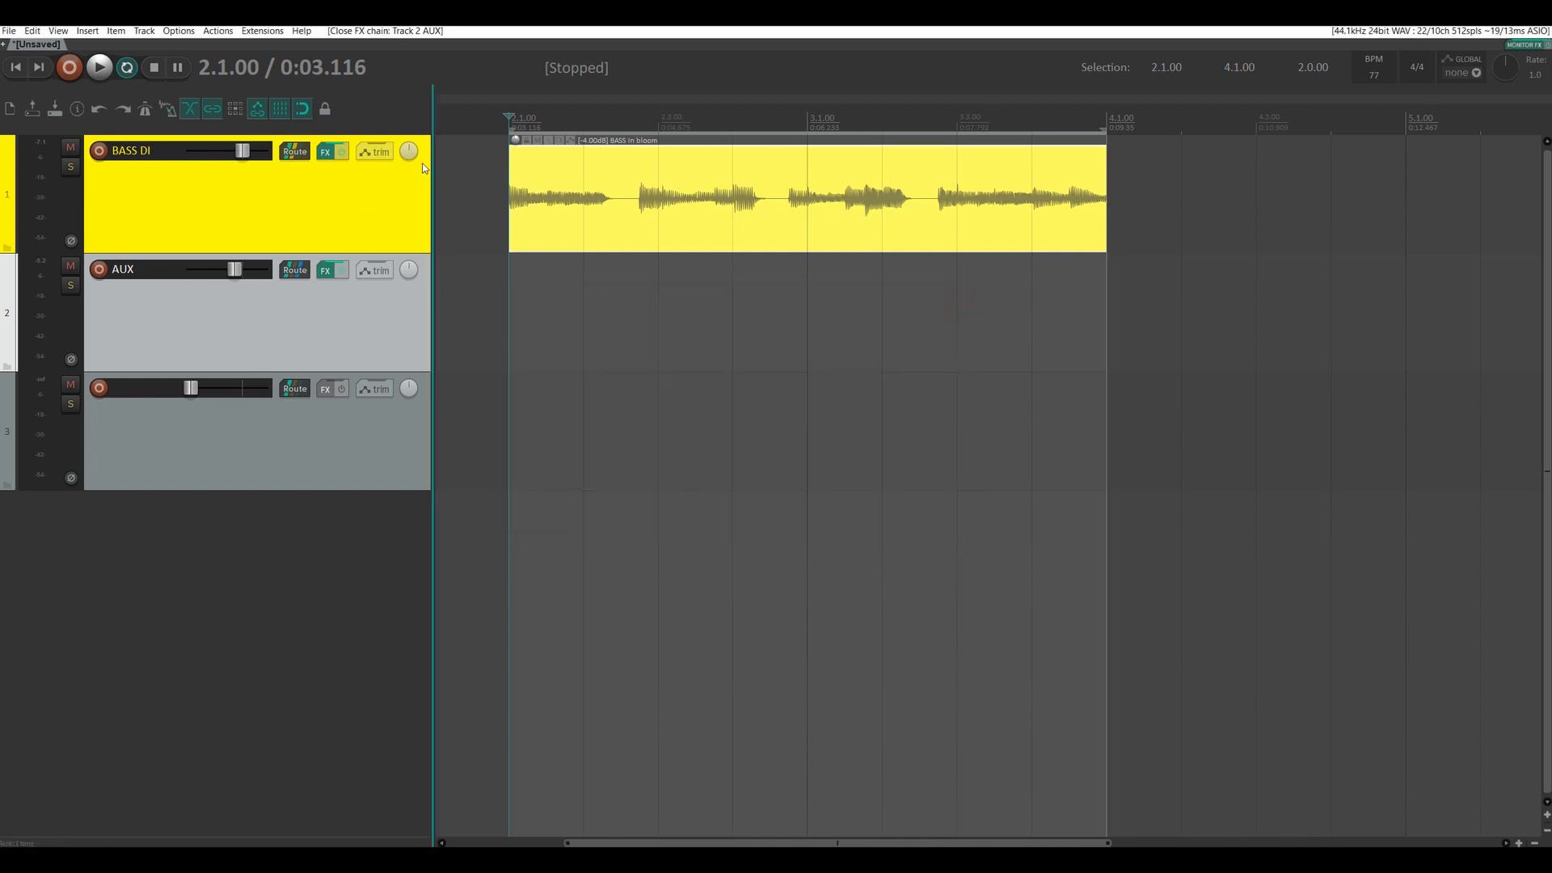
# Step: Audition the bass loop with AUX muted, once with the BASS DI effects bypassed and once with them enabled
pyautogui.click(344, 157)
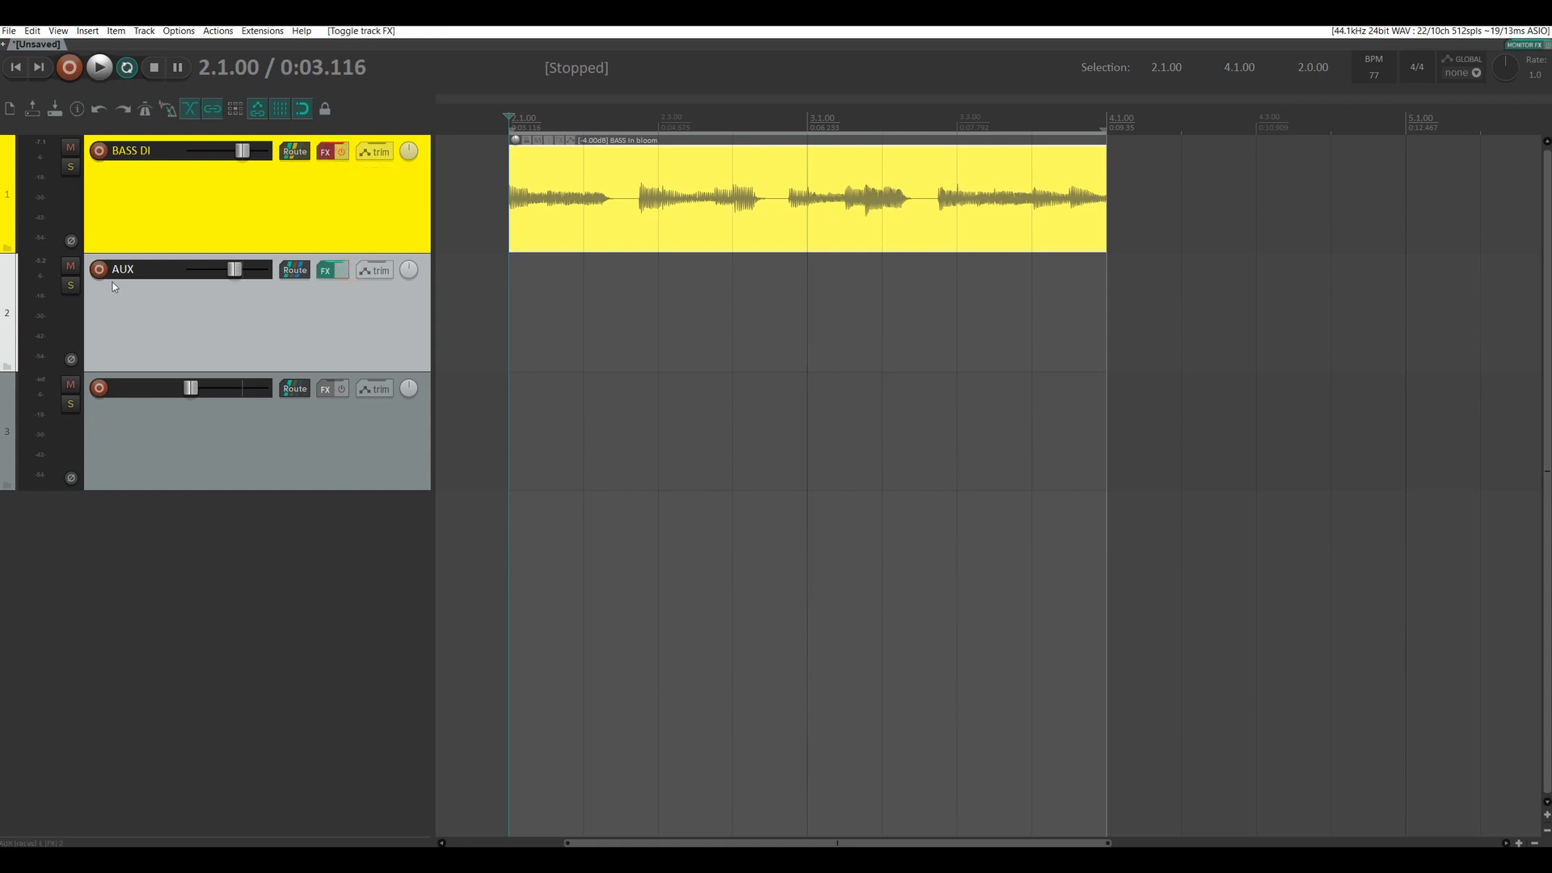
pyautogui.click(69, 269)
pyautogui.press('space')
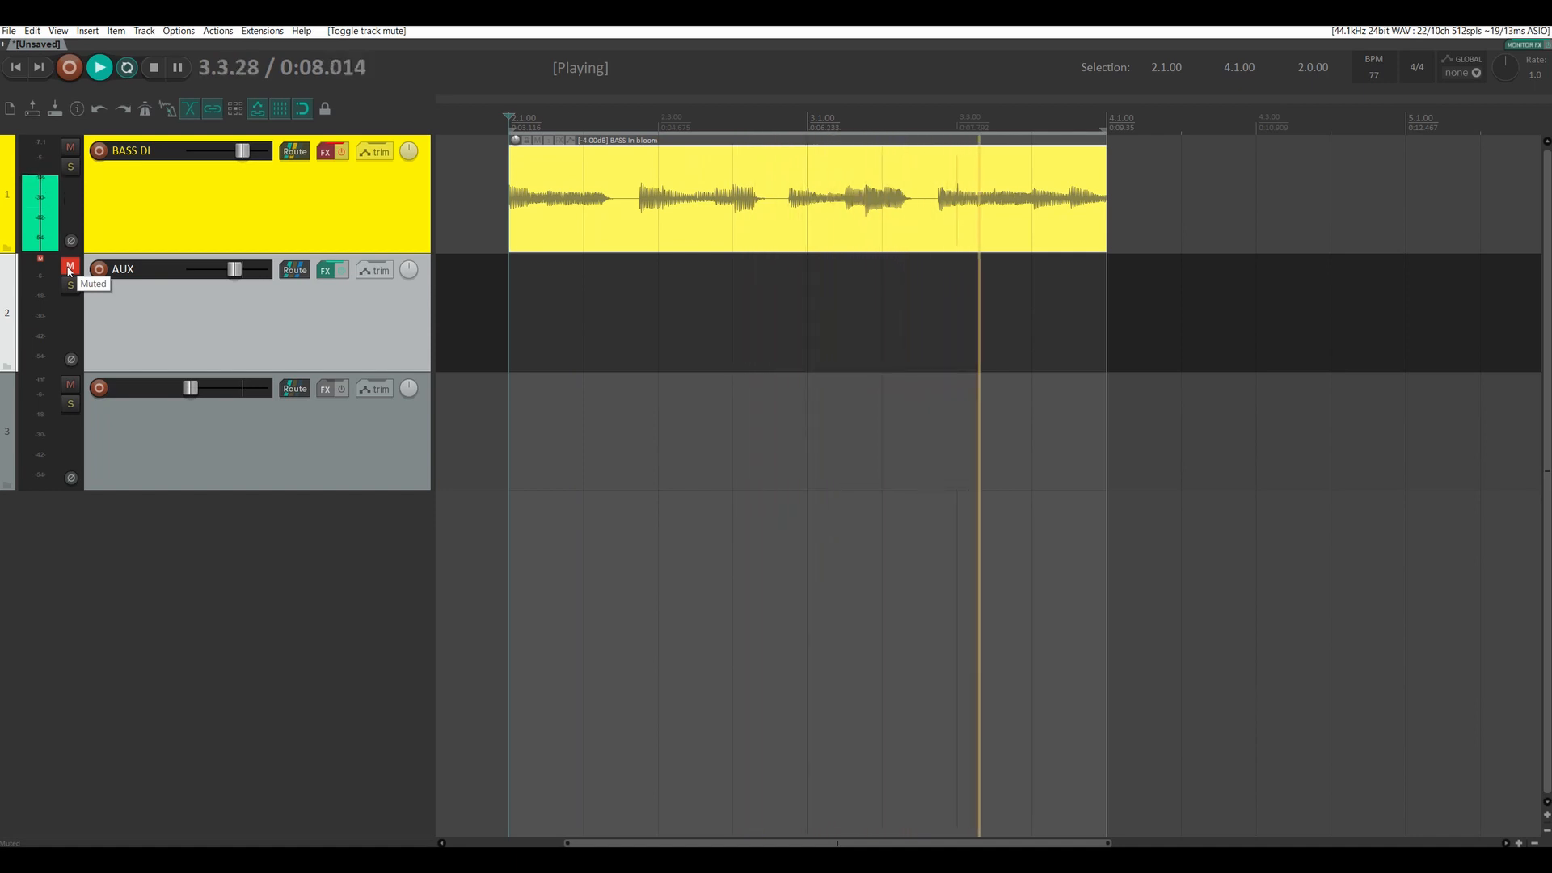
pyautogui.press('space')
pyautogui.click(345, 153)
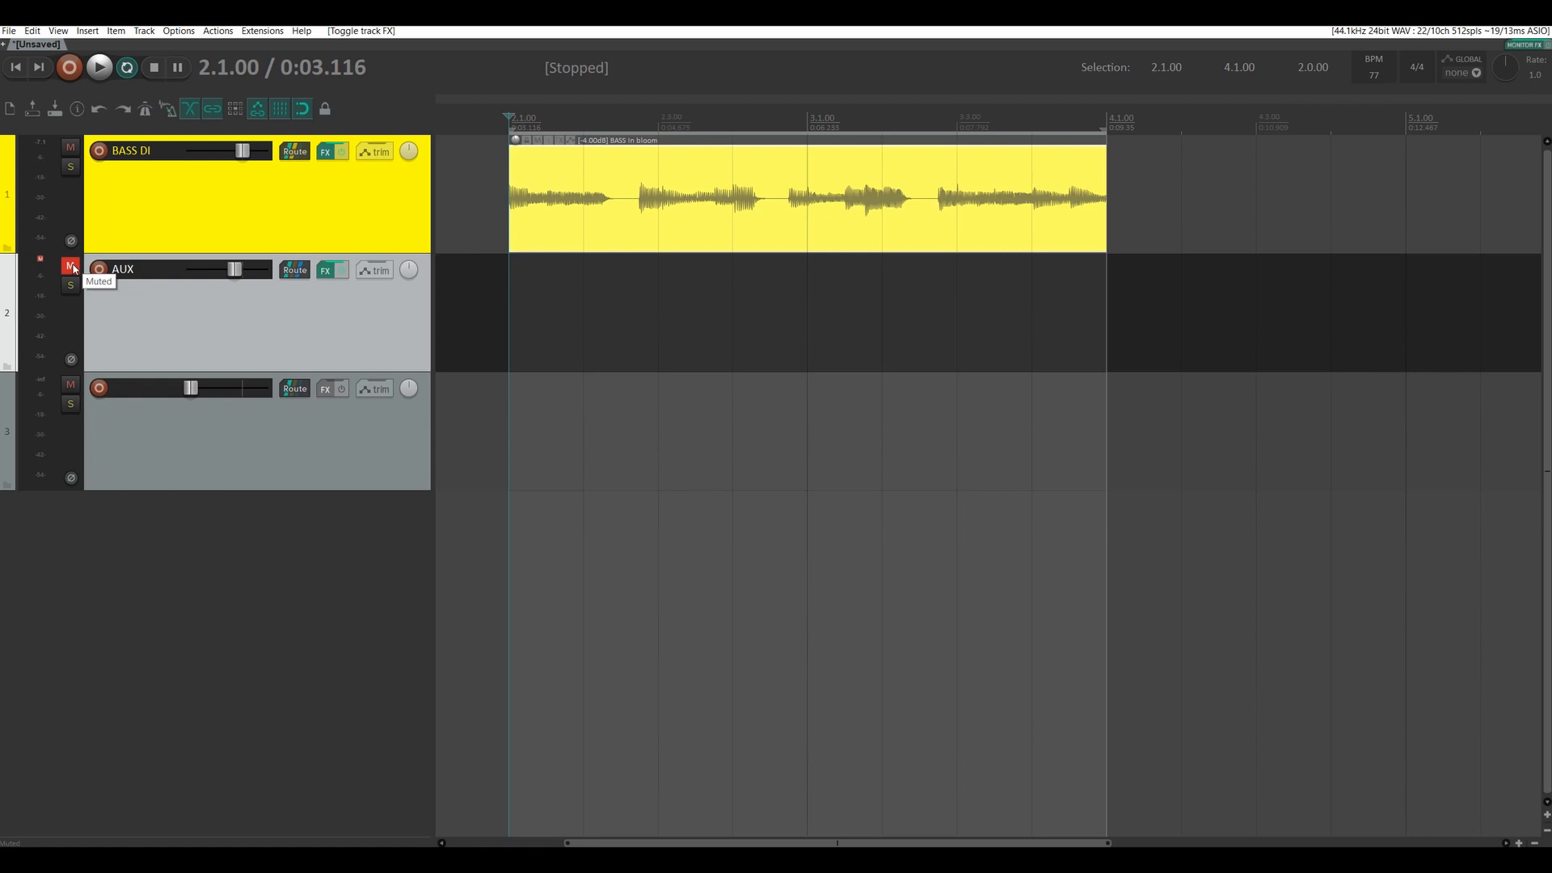
pyautogui.press('space')
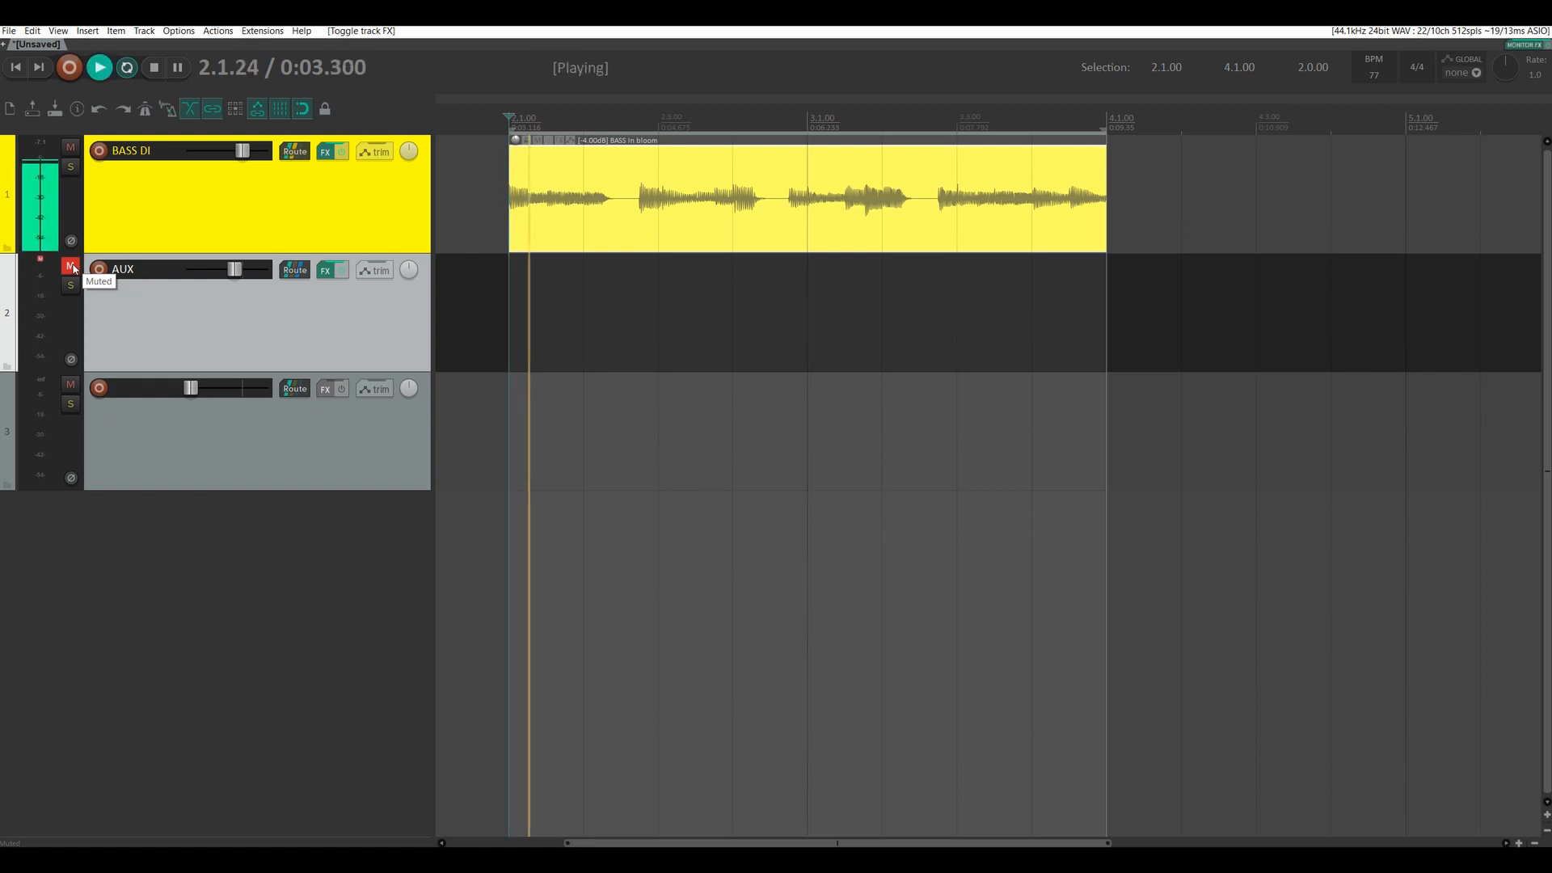
pyautogui.press('space')
# Step: Unmute AUX, bypass ValhallaSpaceModulator and audition the loop with only the BOD overdrive active on AUX
pyautogui.click(341, 270)
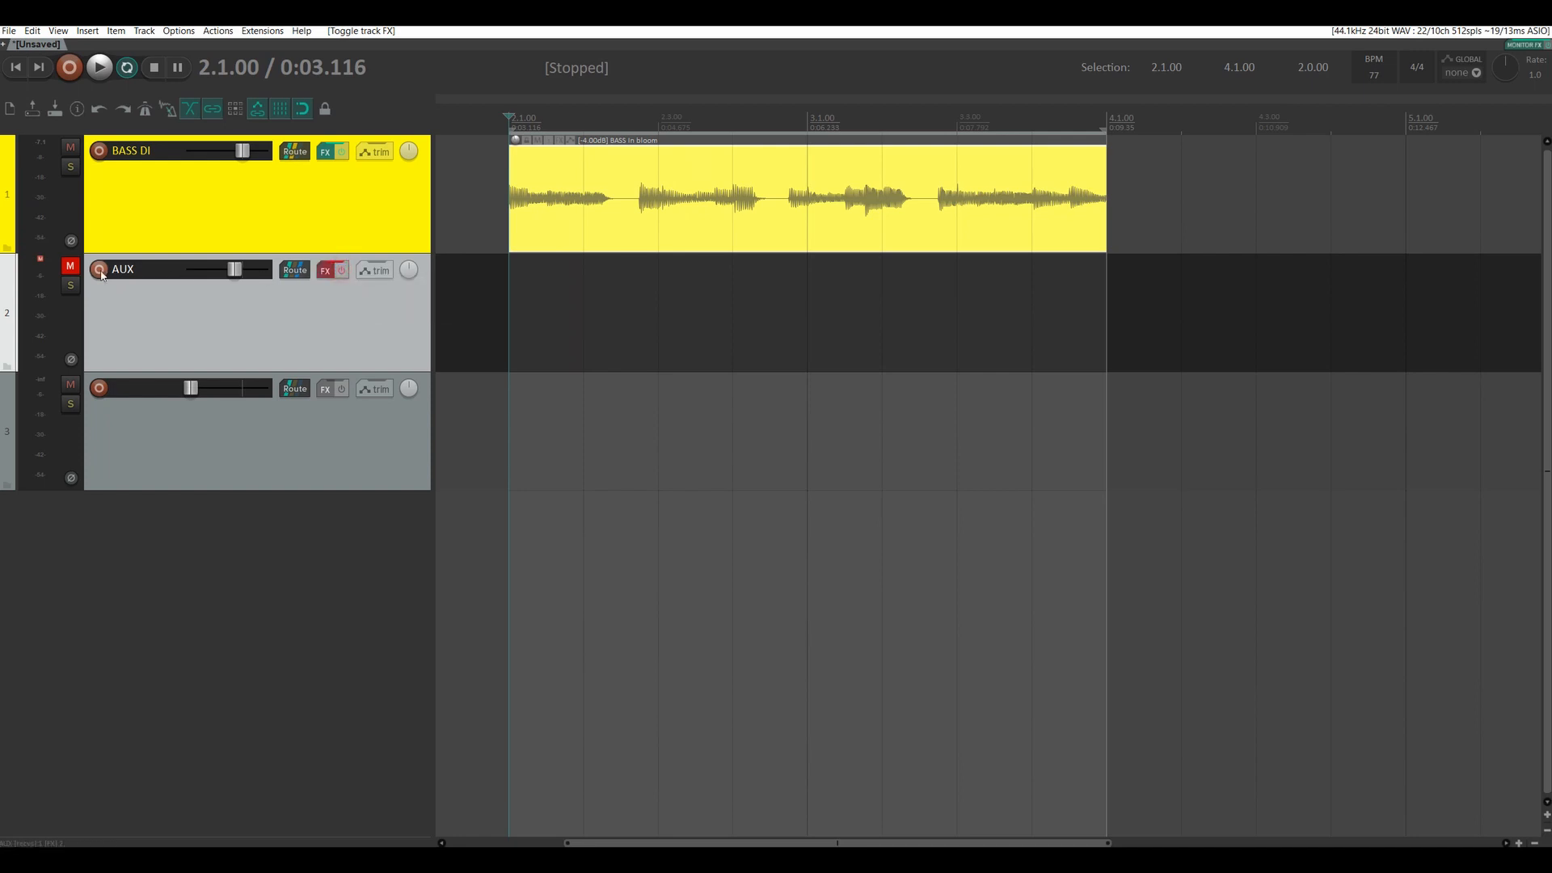
pyautogui.click(71, 266)
pyautogui.click(326, 273)
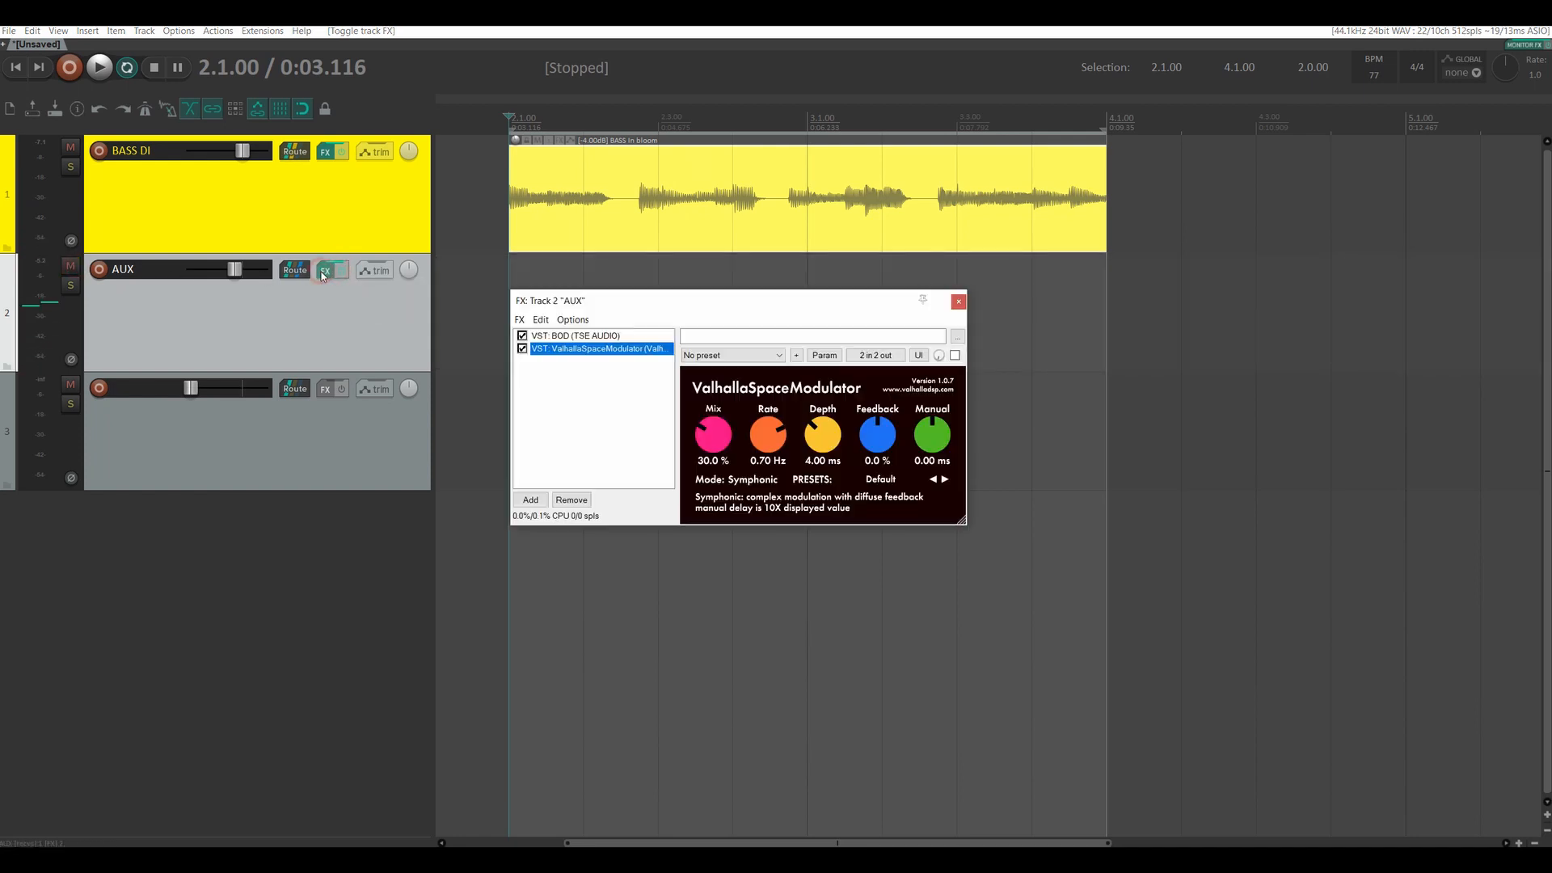
pyautogui.click(522, 335)
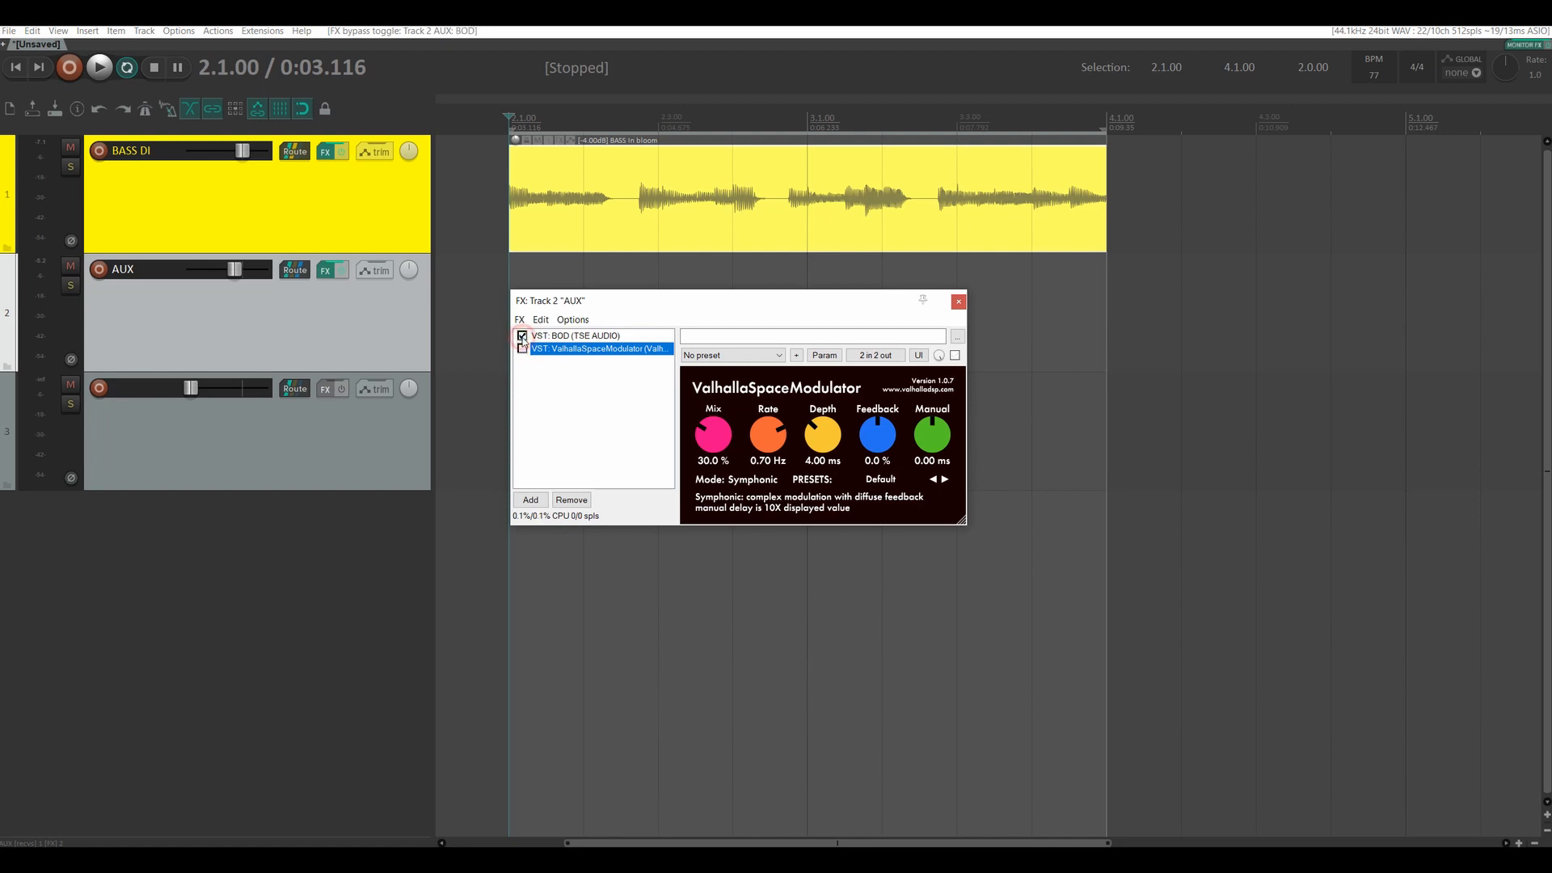
pyautogui.press('space')
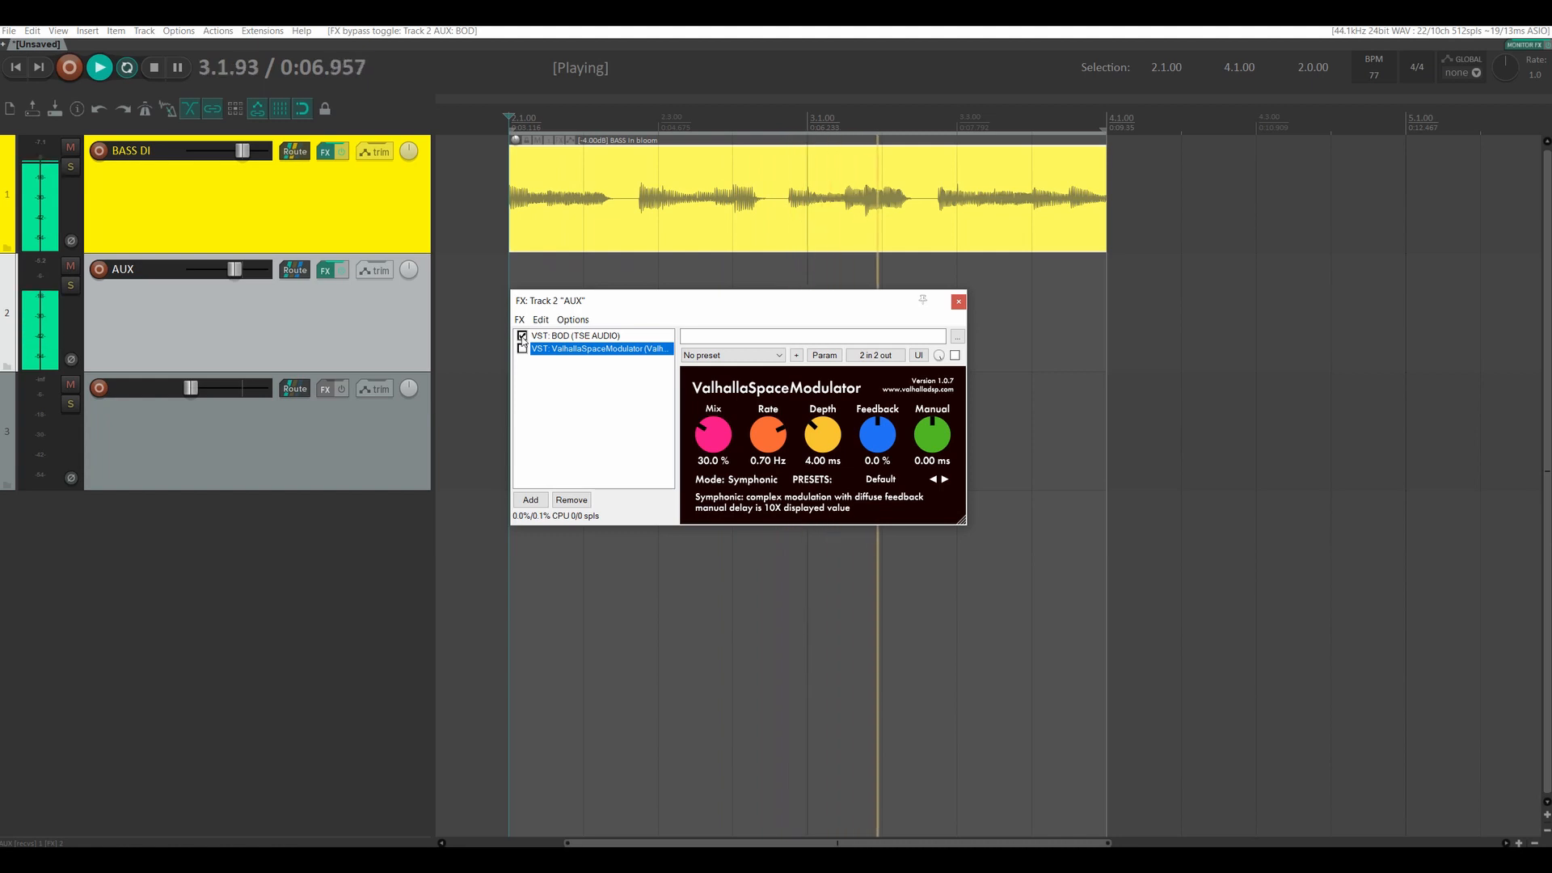
pyautogui.press('space')
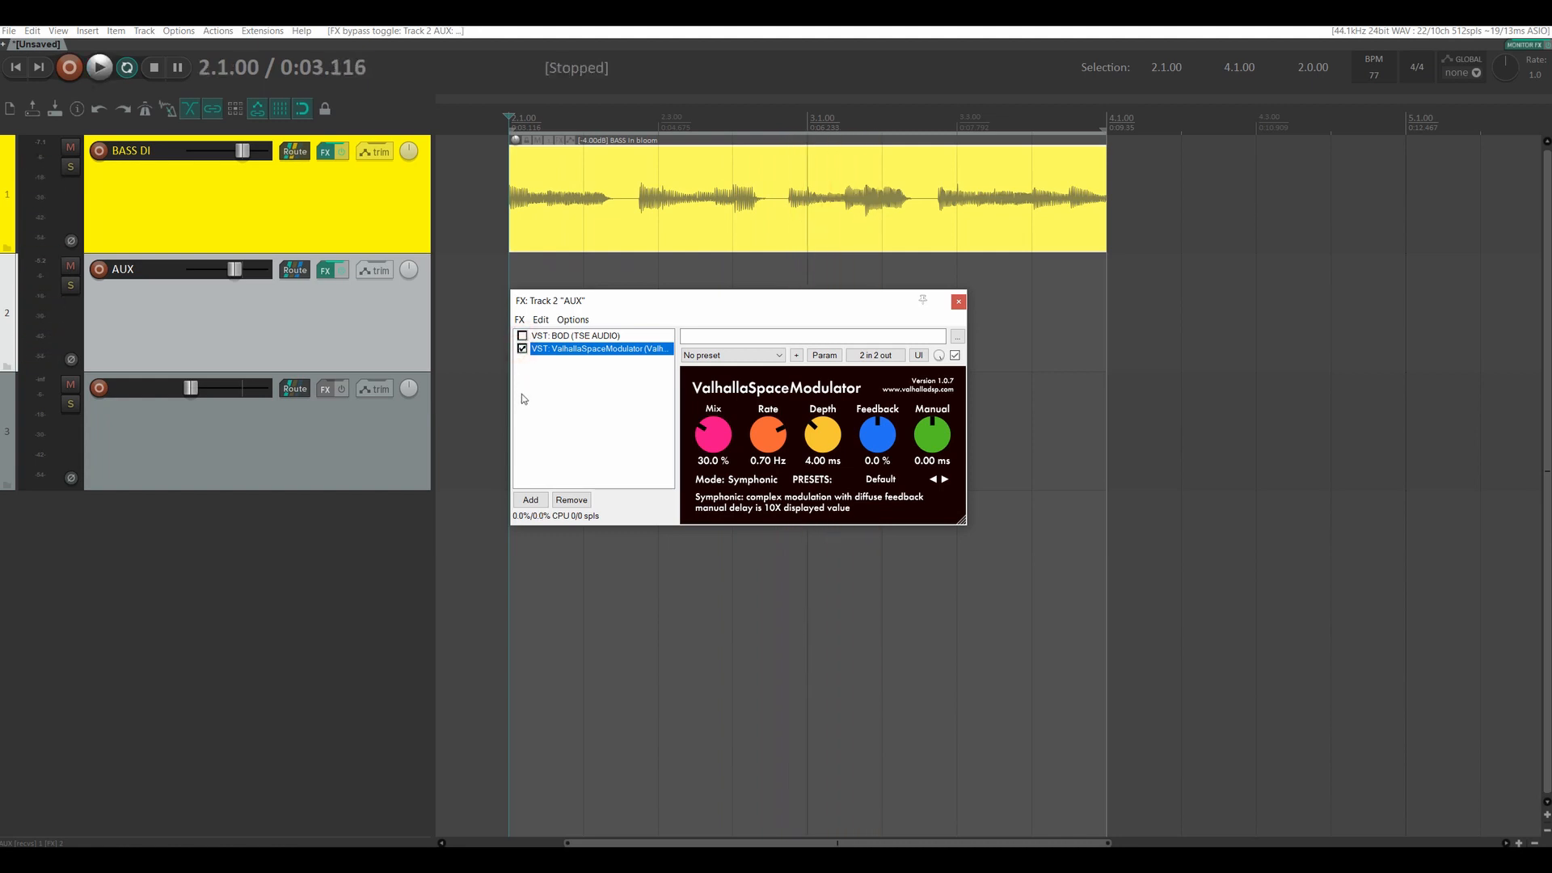
# Step: Audition AUX with BOD bypassed and only ValhallaSpaceModulator active, re-enable BOD and close the effects chain
pyautogui.press('space')
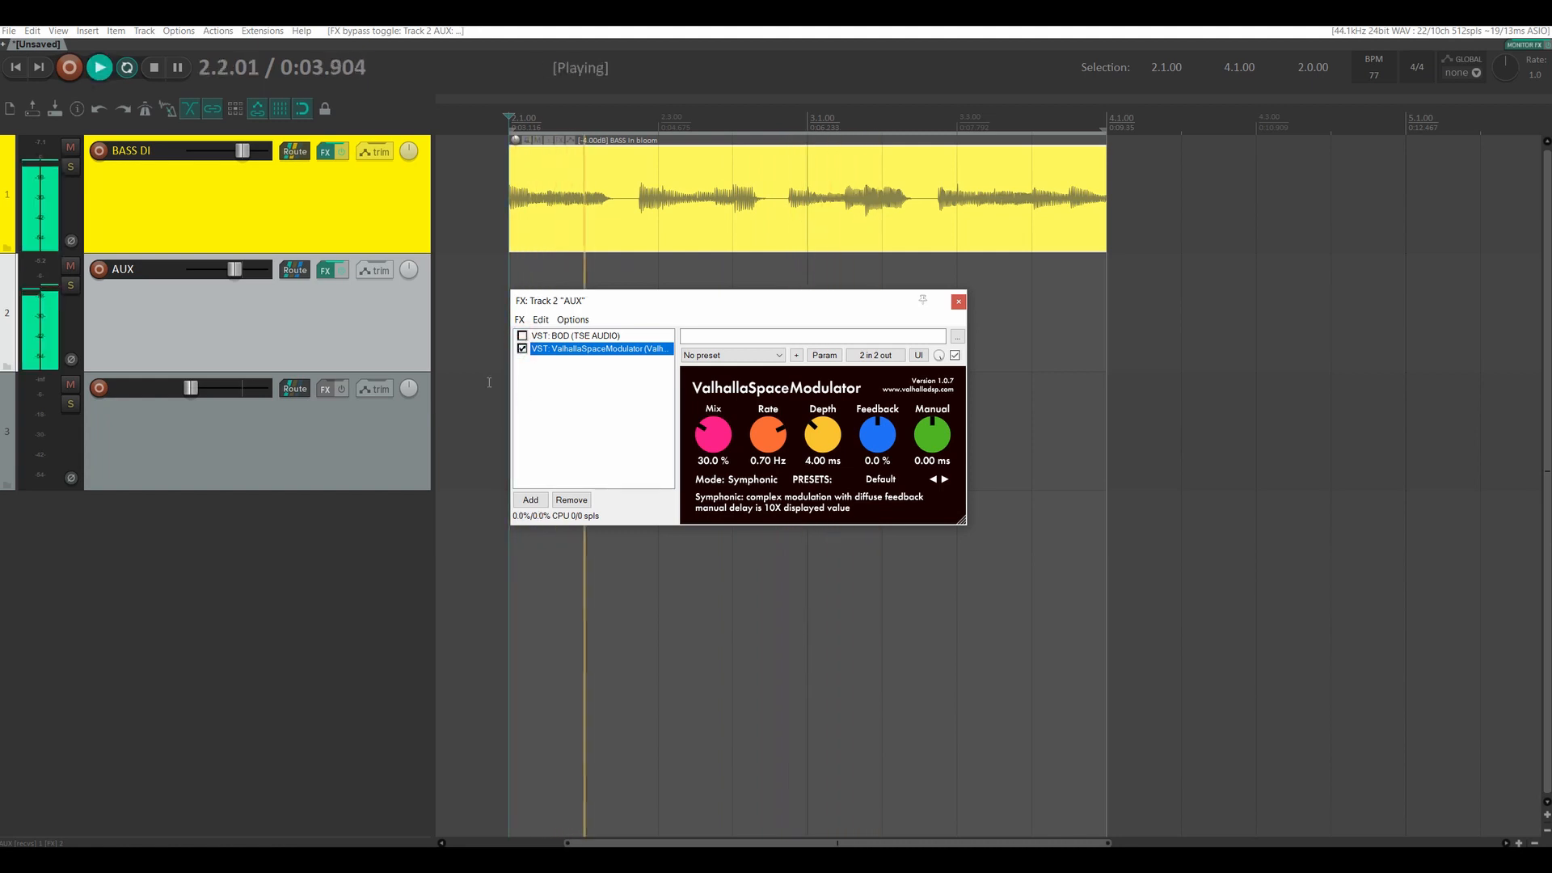
pyautogui.press('space')
pyautogui.click(530, 336)
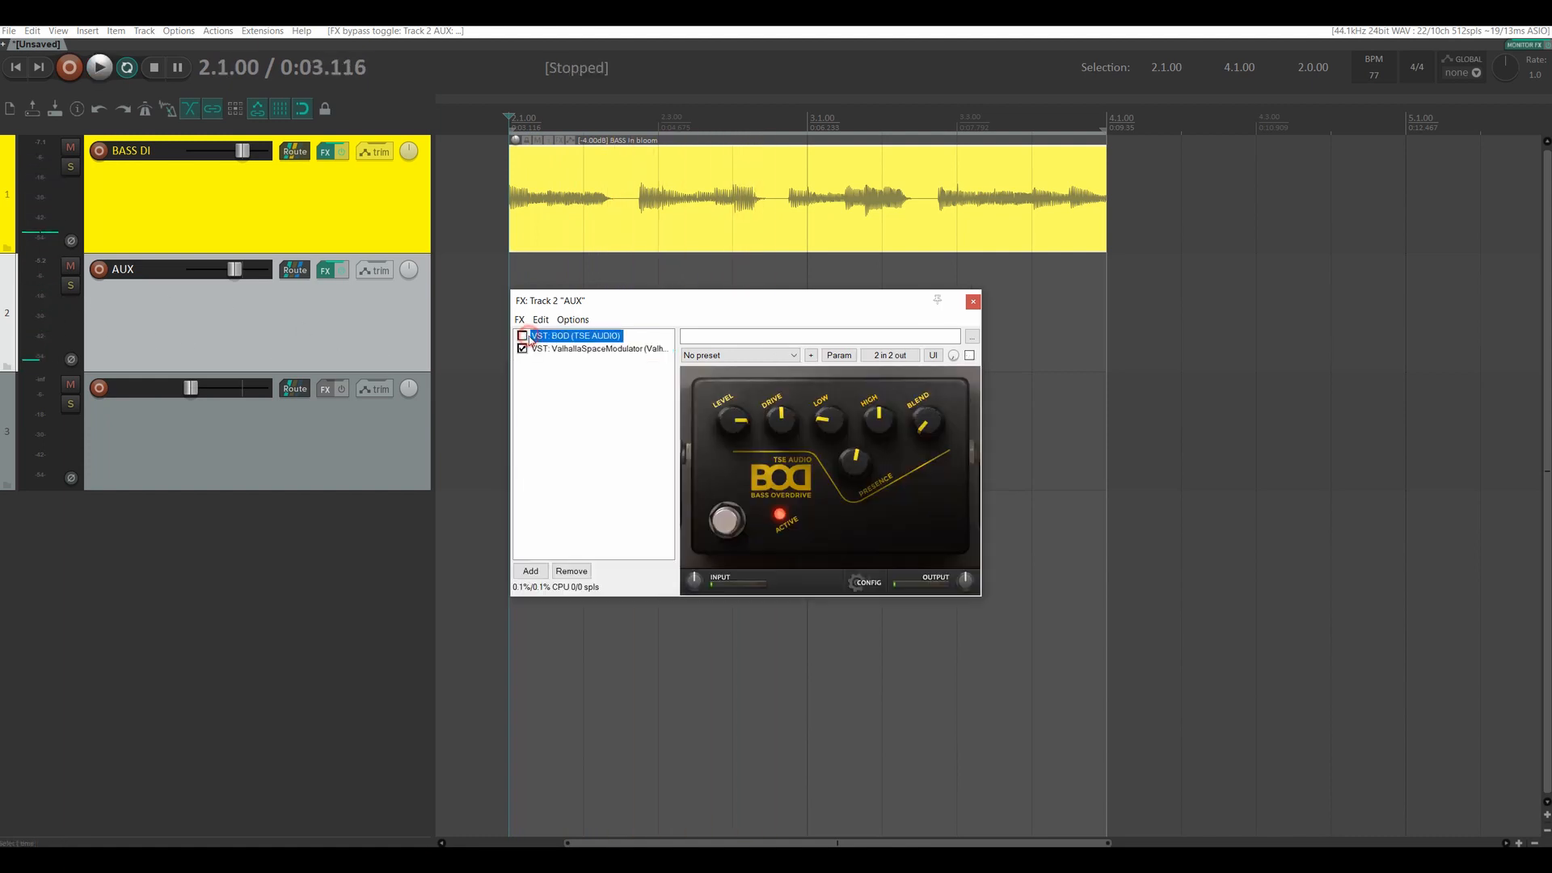
pyautogui.click(975, 302)
# Step: Play the complete bass tone with both tracks' effects active, view its levels in the mixer and slightly adjust the AUX fader
pyautogui.press('space')
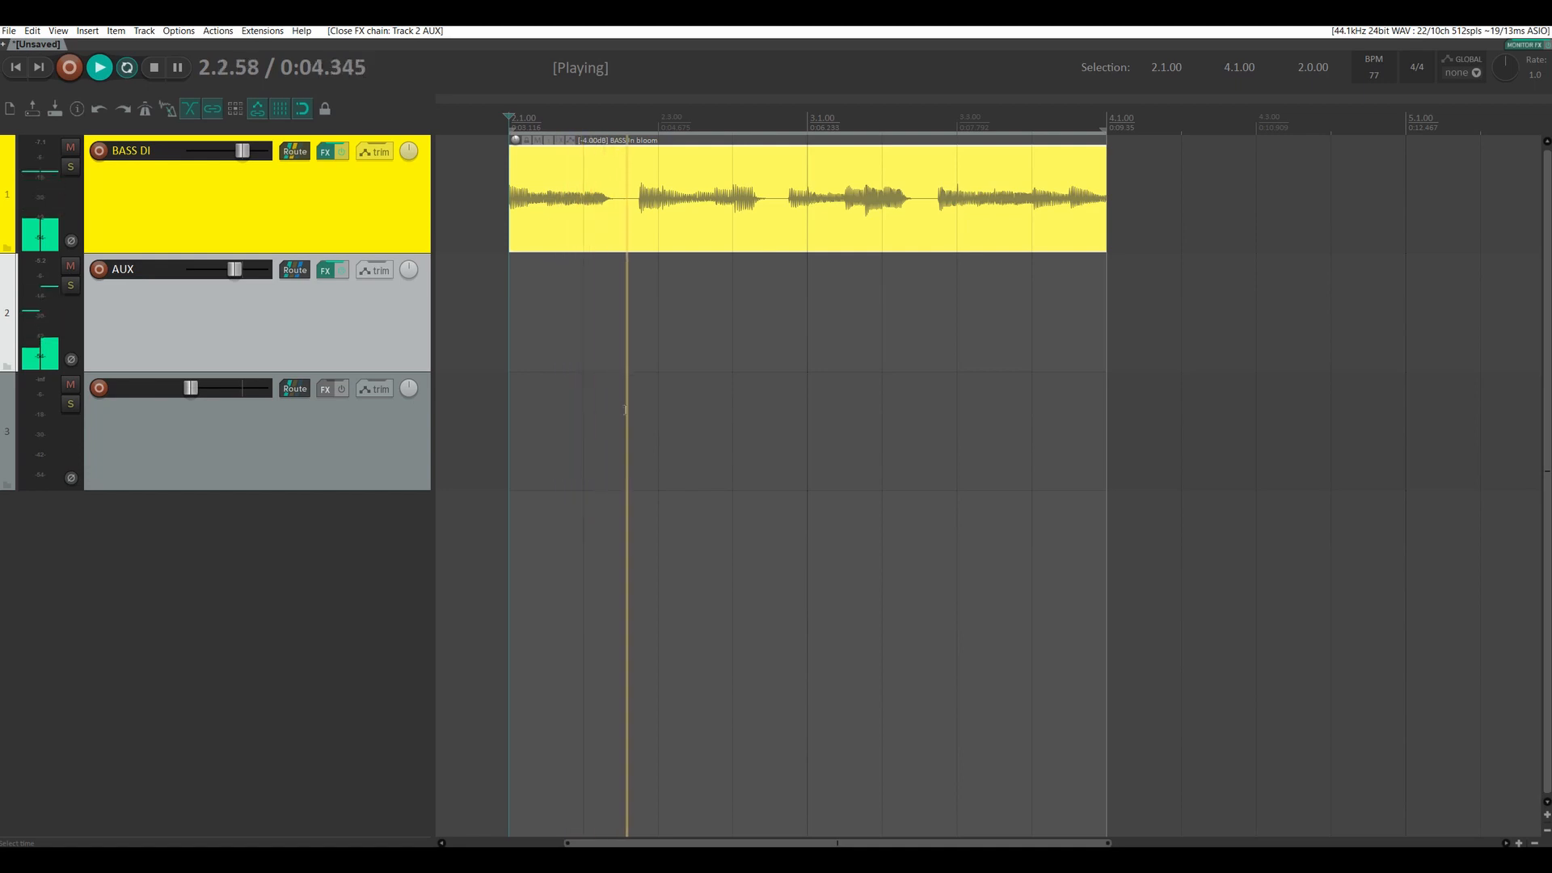
pyautogui.hotkey('ctrl', 'm')
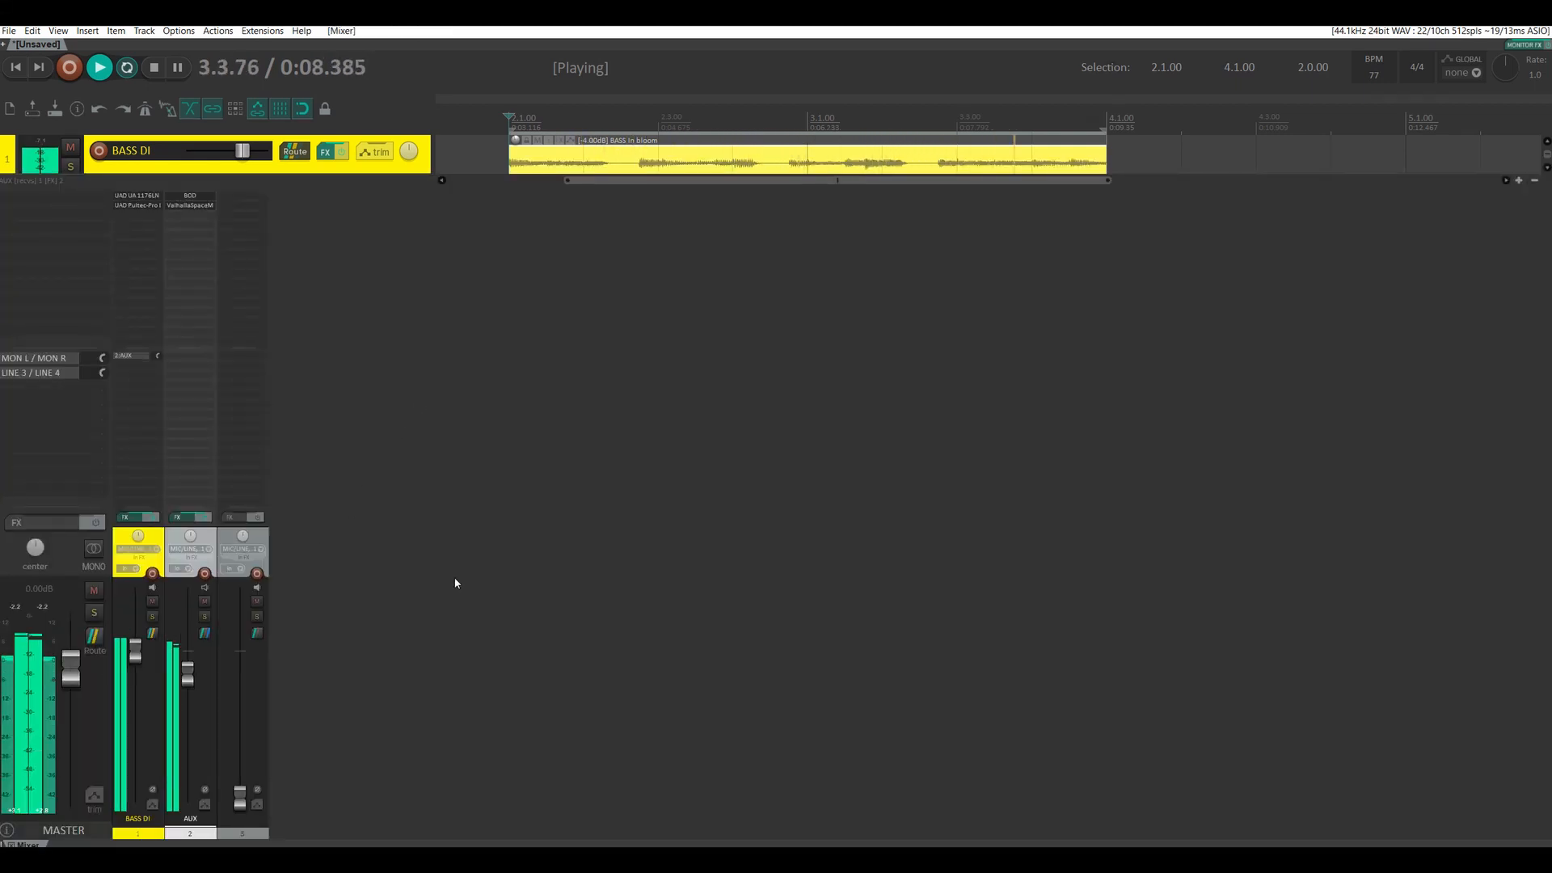
pyautogui.press('space')
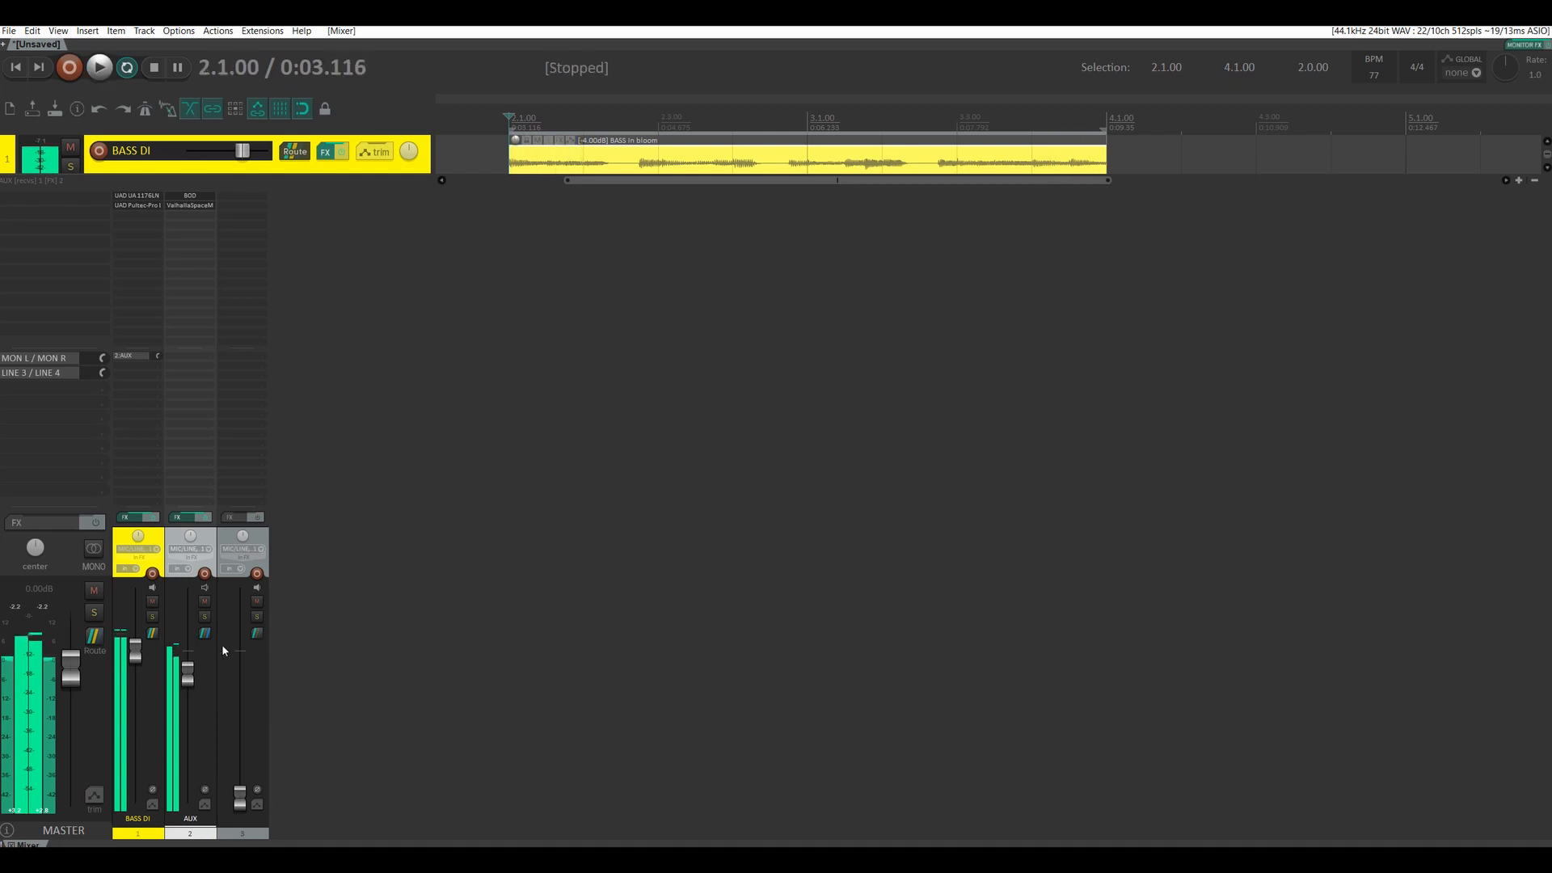
pyautogui.moveTo(194, 681)
pyautogui.mouseDown()
pyautogui.moveTo(192, 638)
pyautogui.moveTo(194, 786)
pyautogui.moveTo(199, 660)
pyautogui.moveTo(196, 768)
pyautogui.moveTo(194, 681)
pyautogui.mouseUp()
pyautogui.hotkey('ctrl', 'm')
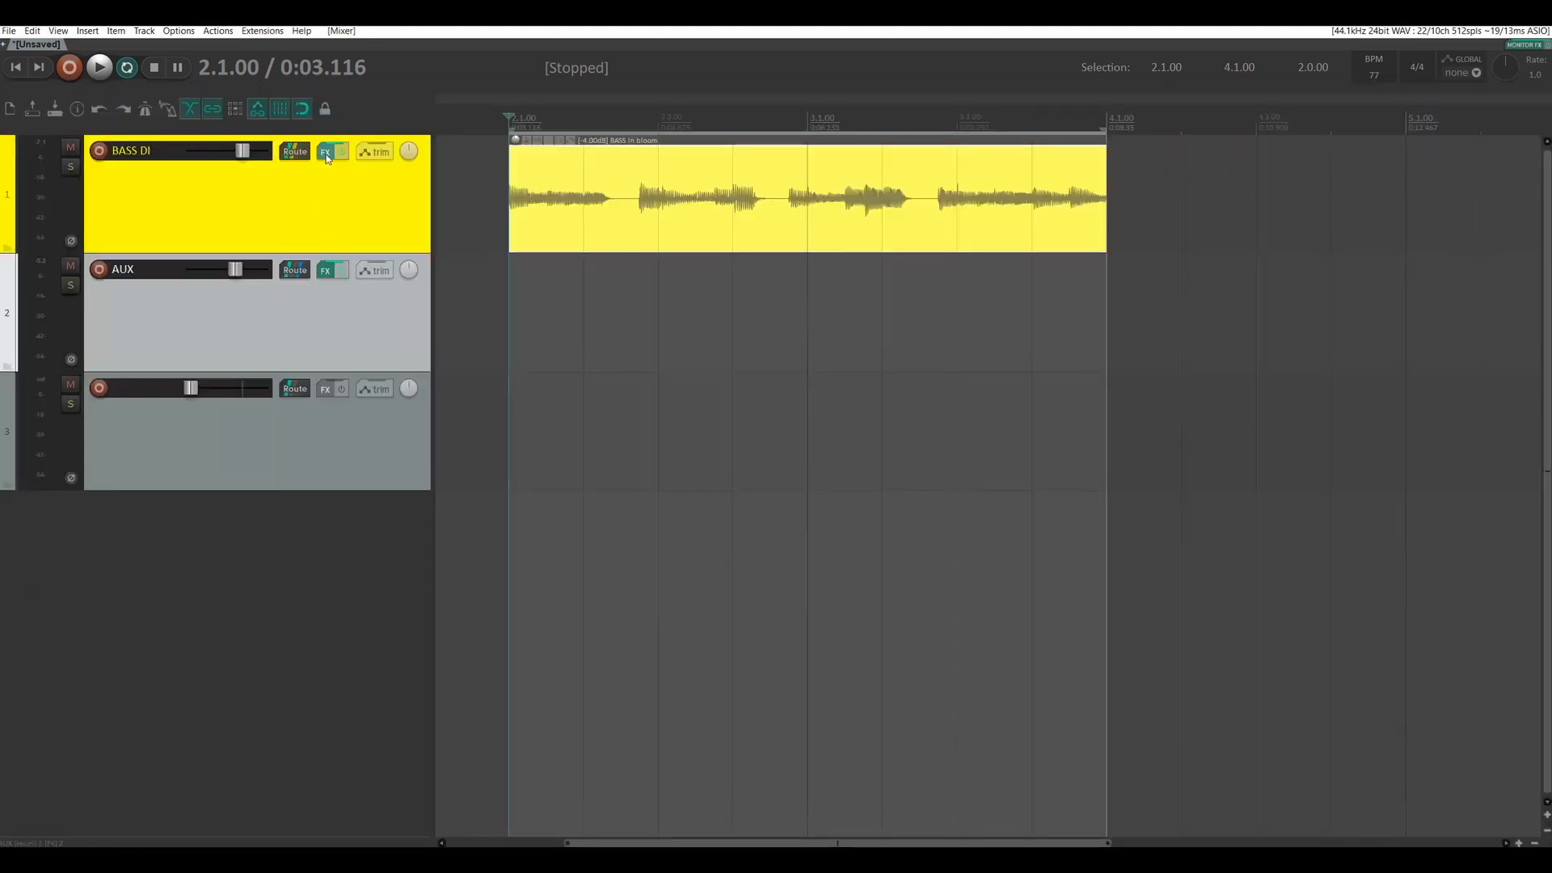
# Step: Set ValhallaSpaceModulator's Manual delay on AUX to 16.68 ms and solo AUX to audition it
pyautogui.click(327, 275)
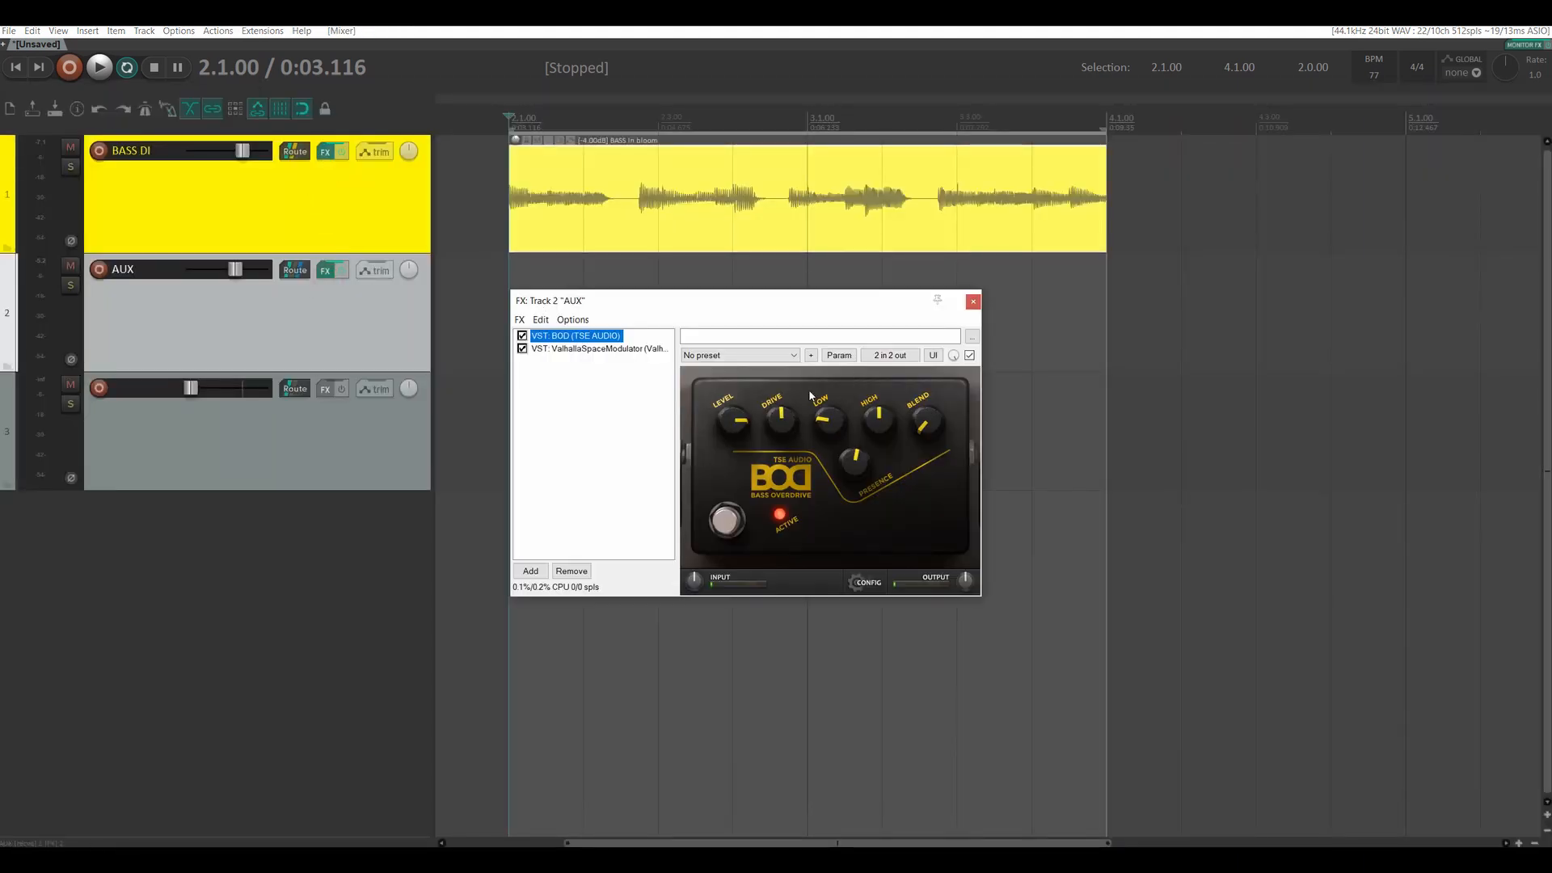
pyautogui.click(600, 348)
pyautogui.moveTo(768, 311); pyautogui.dragTo(778, 279)
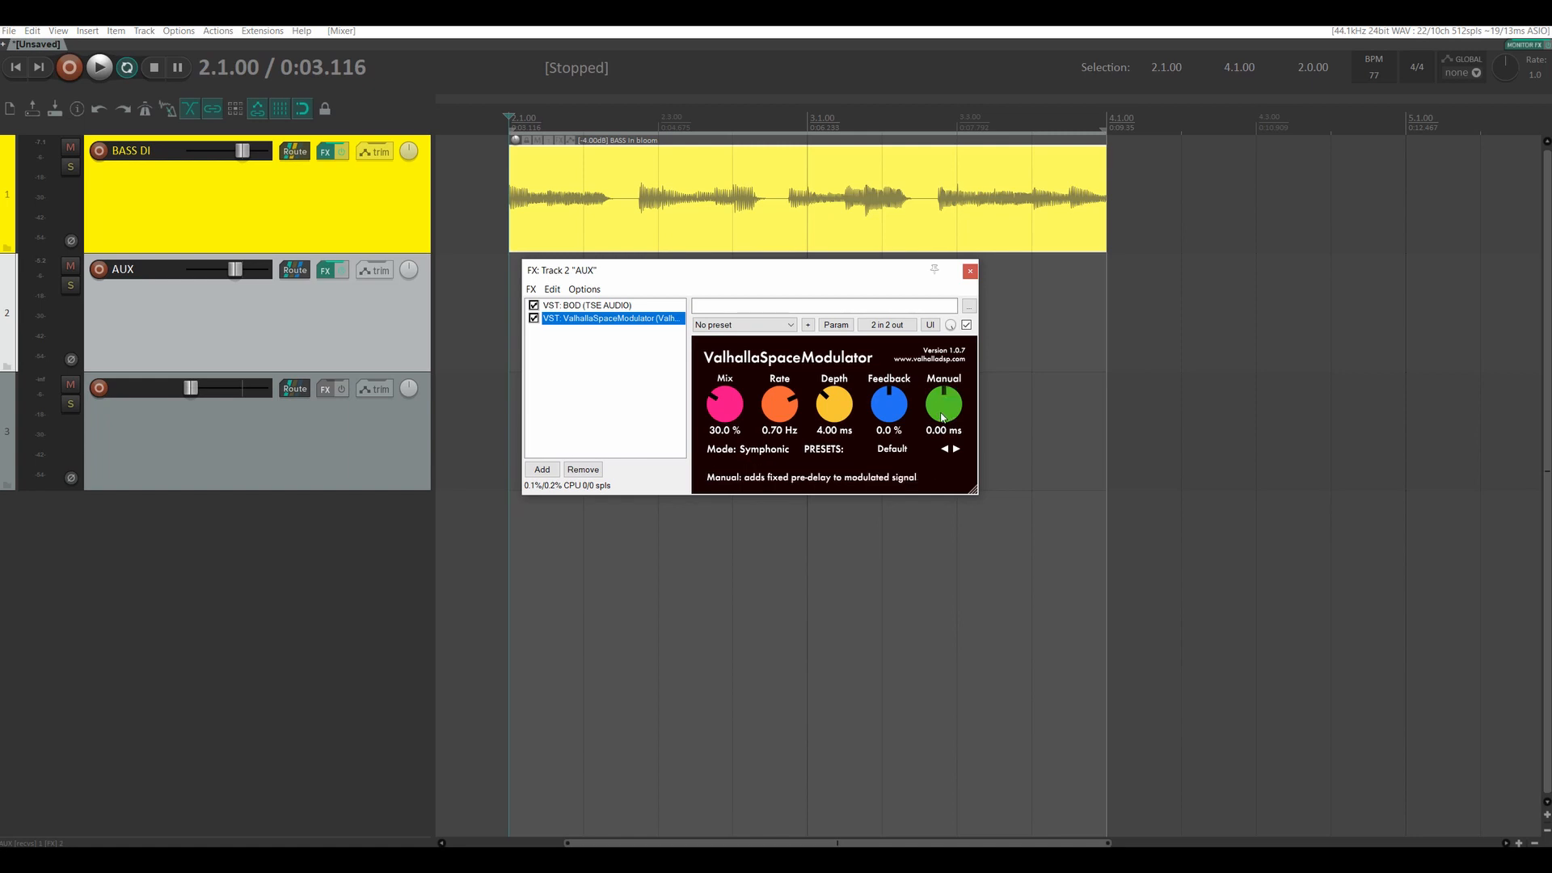
pyautogui.moveTo(943, 417); pyautogui.dragTo(928, 386)
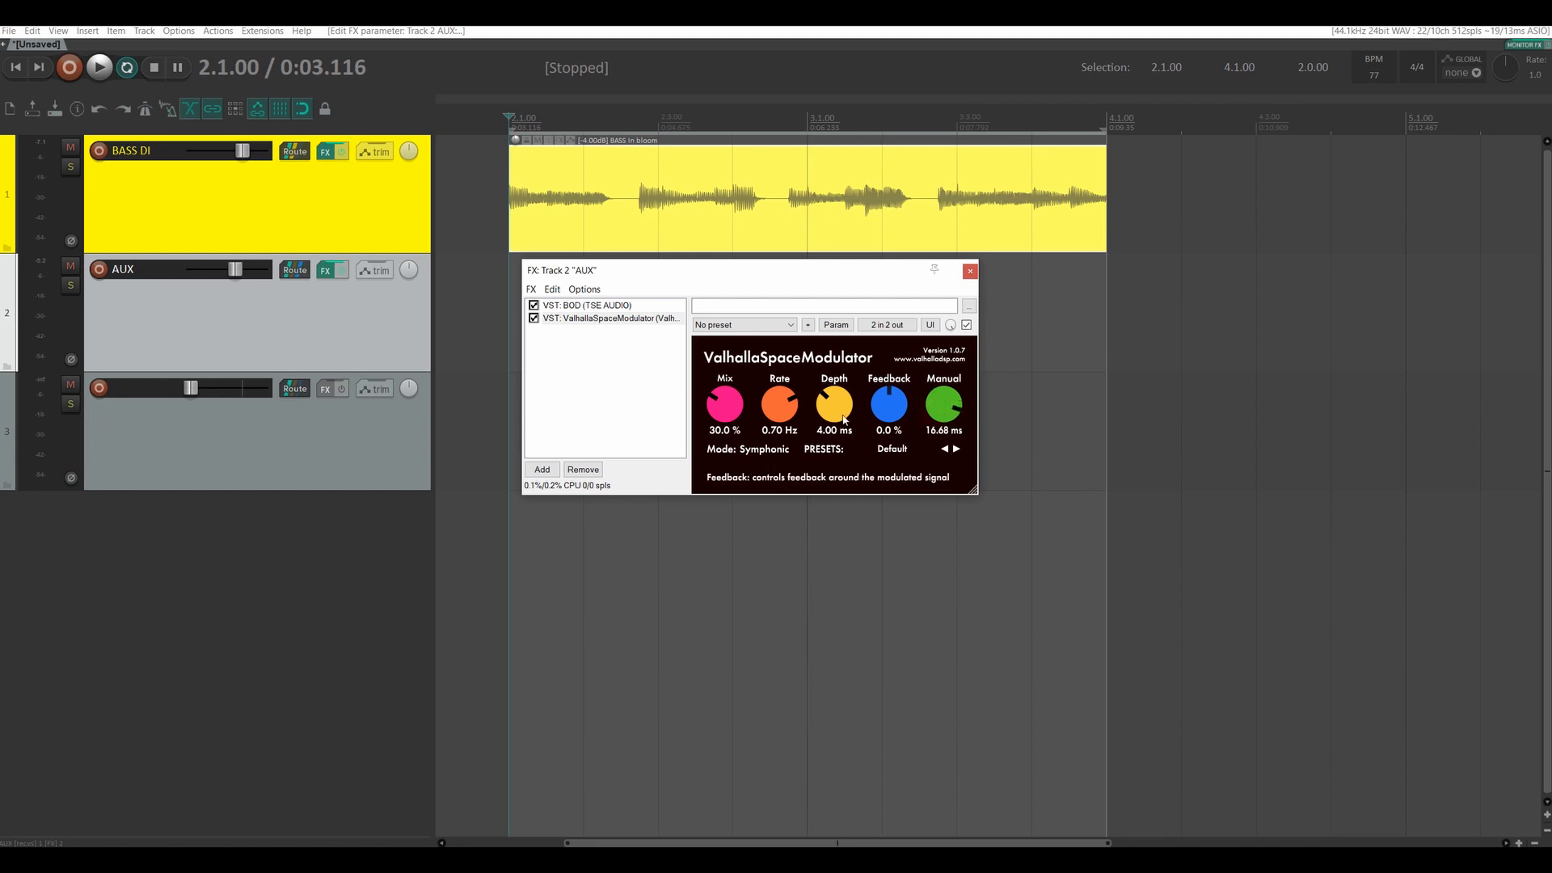
pyautogui.click(71, 284)
pyautogui.press('space')
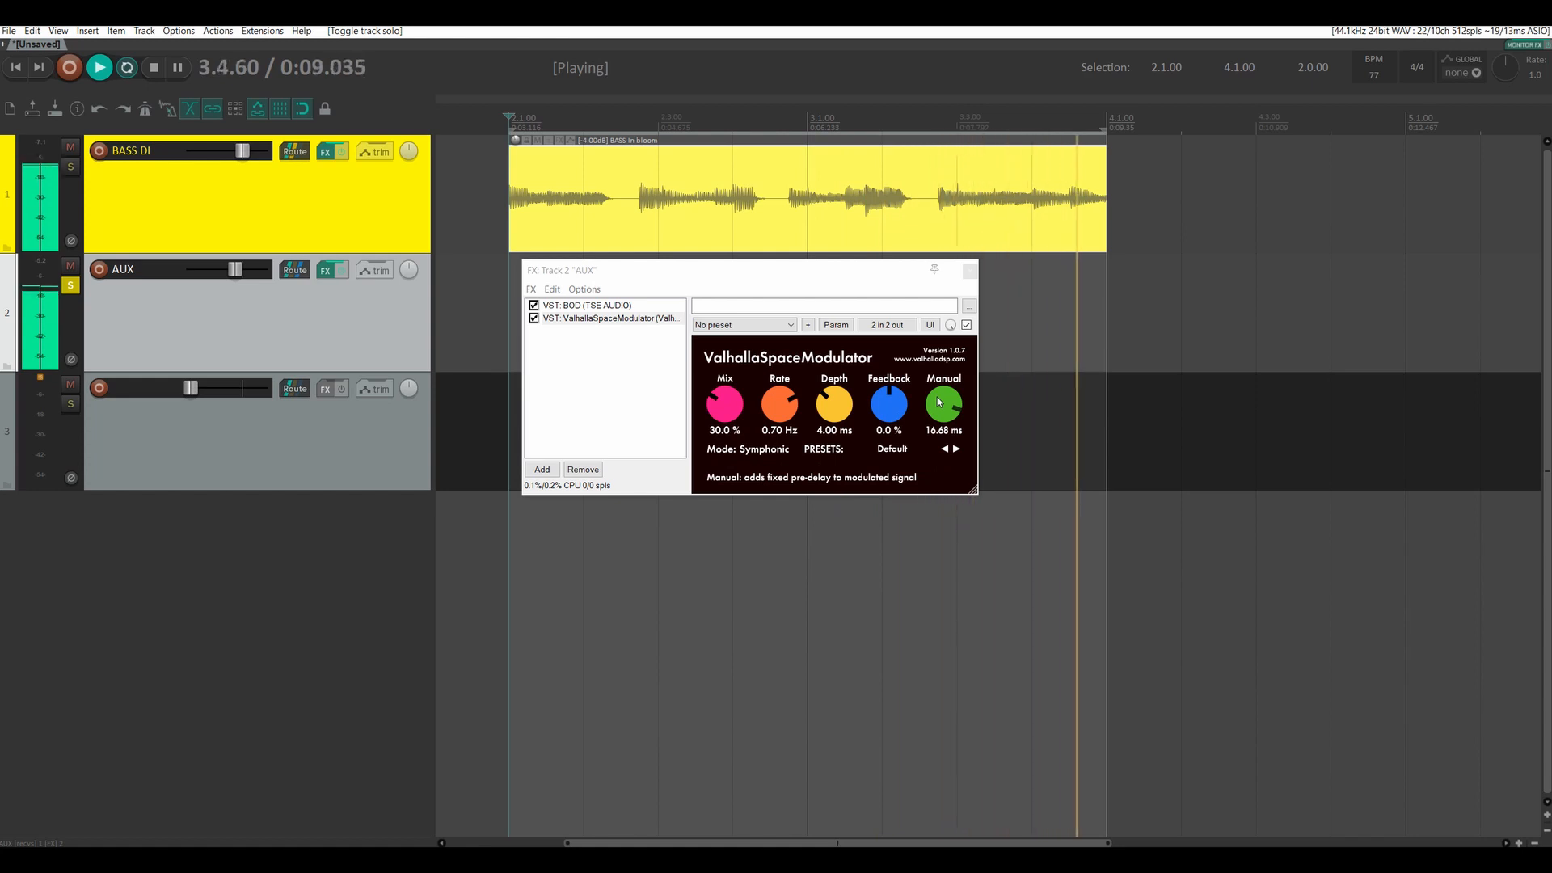
# Step: Stop playback, unsolo AUX, close its effects chain and play the loop with both tracks together
pyautogui.press('space')
pyautogui.click(77, 288)
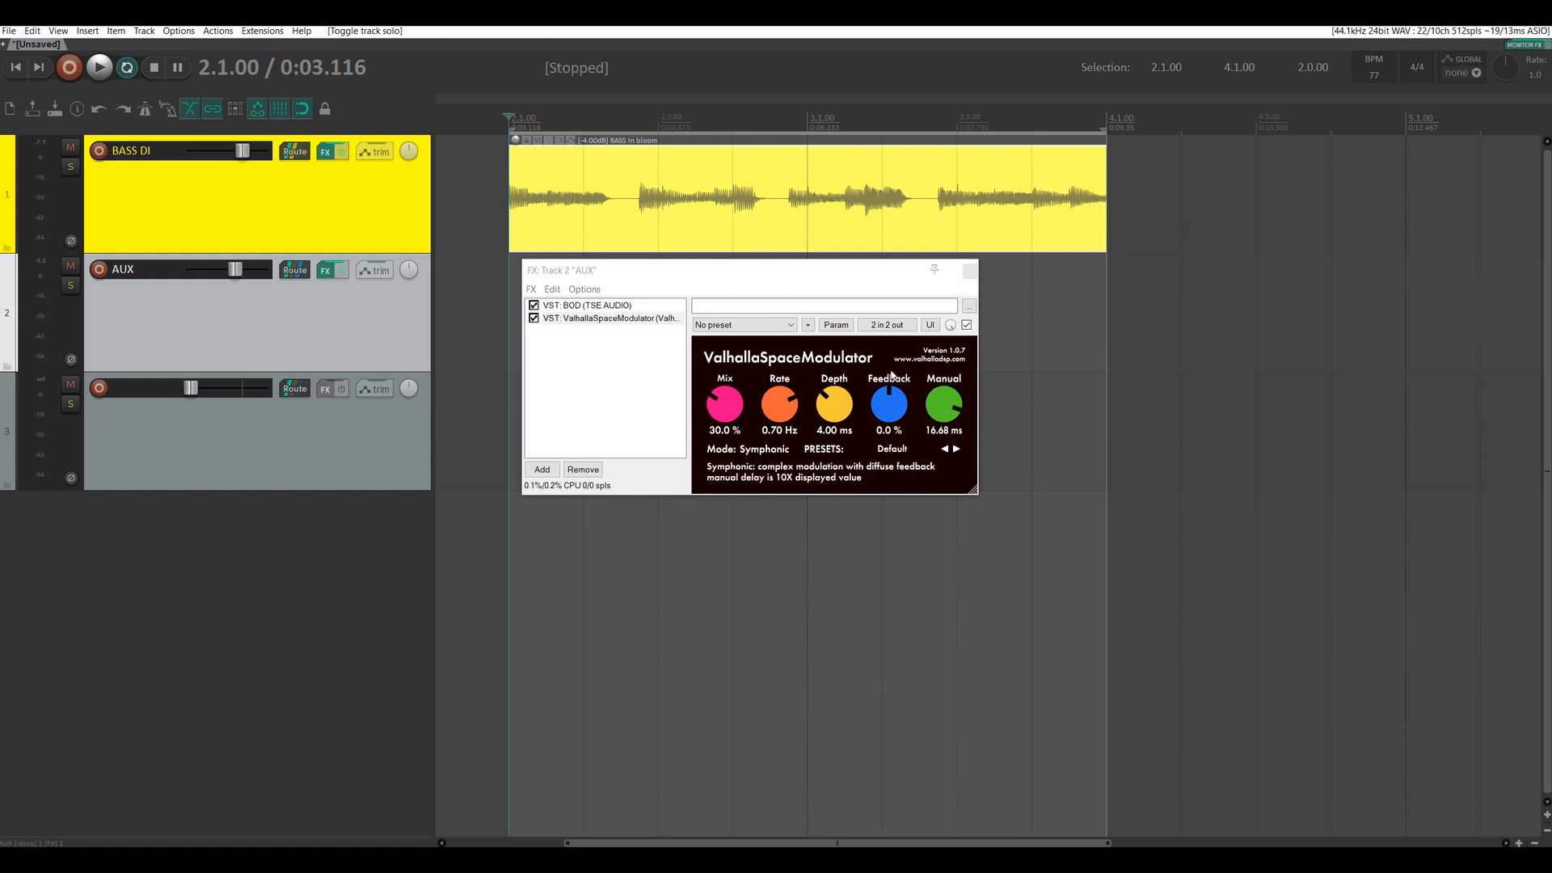
pyautogui.click(969, 272)
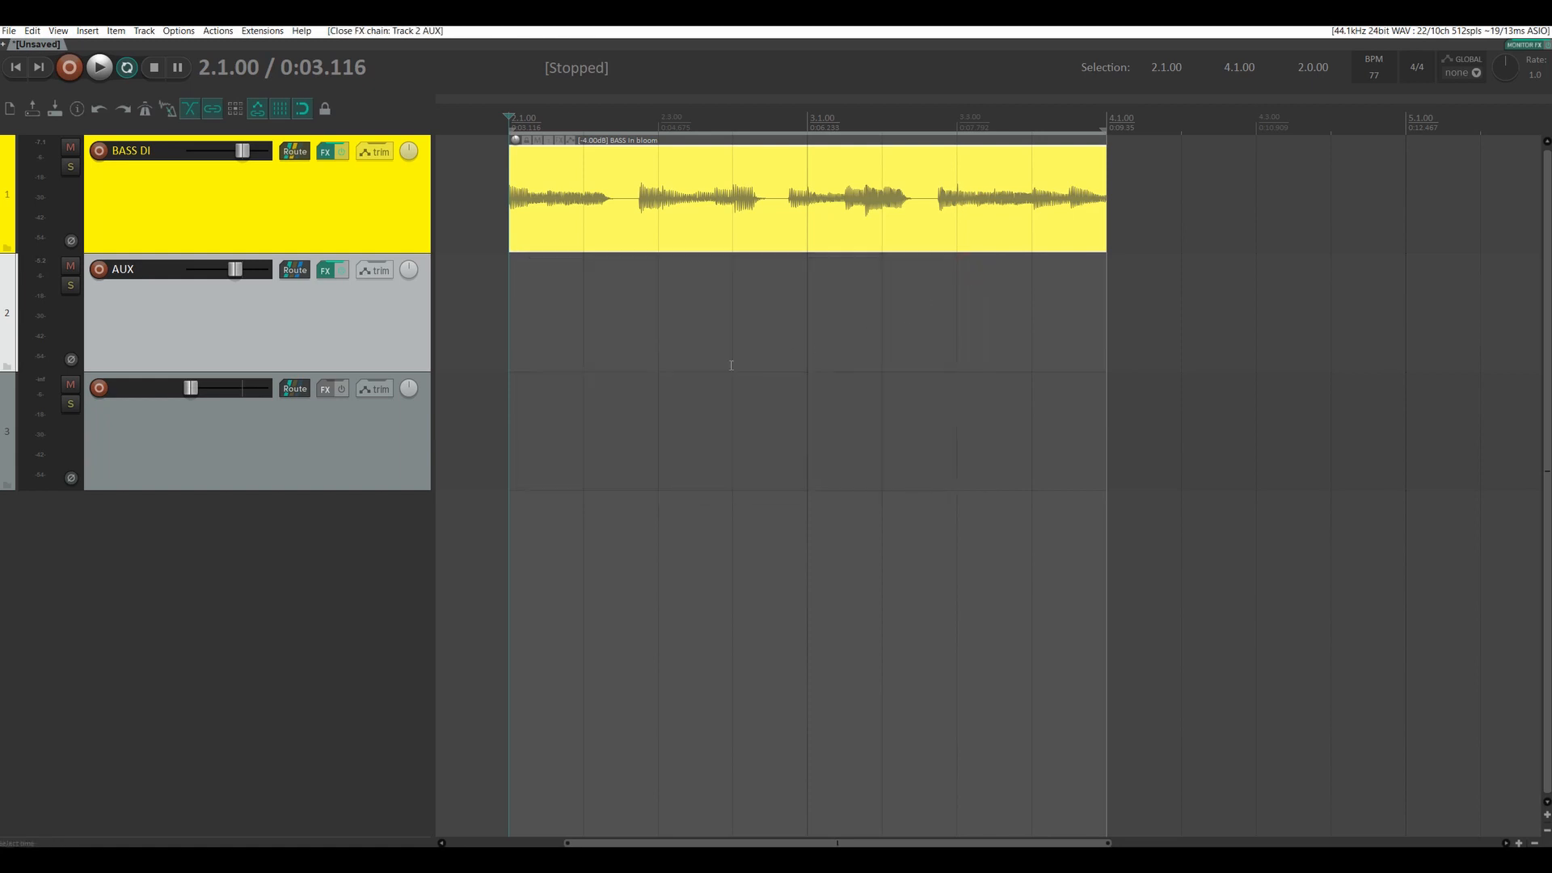
pyautogui.press('space')
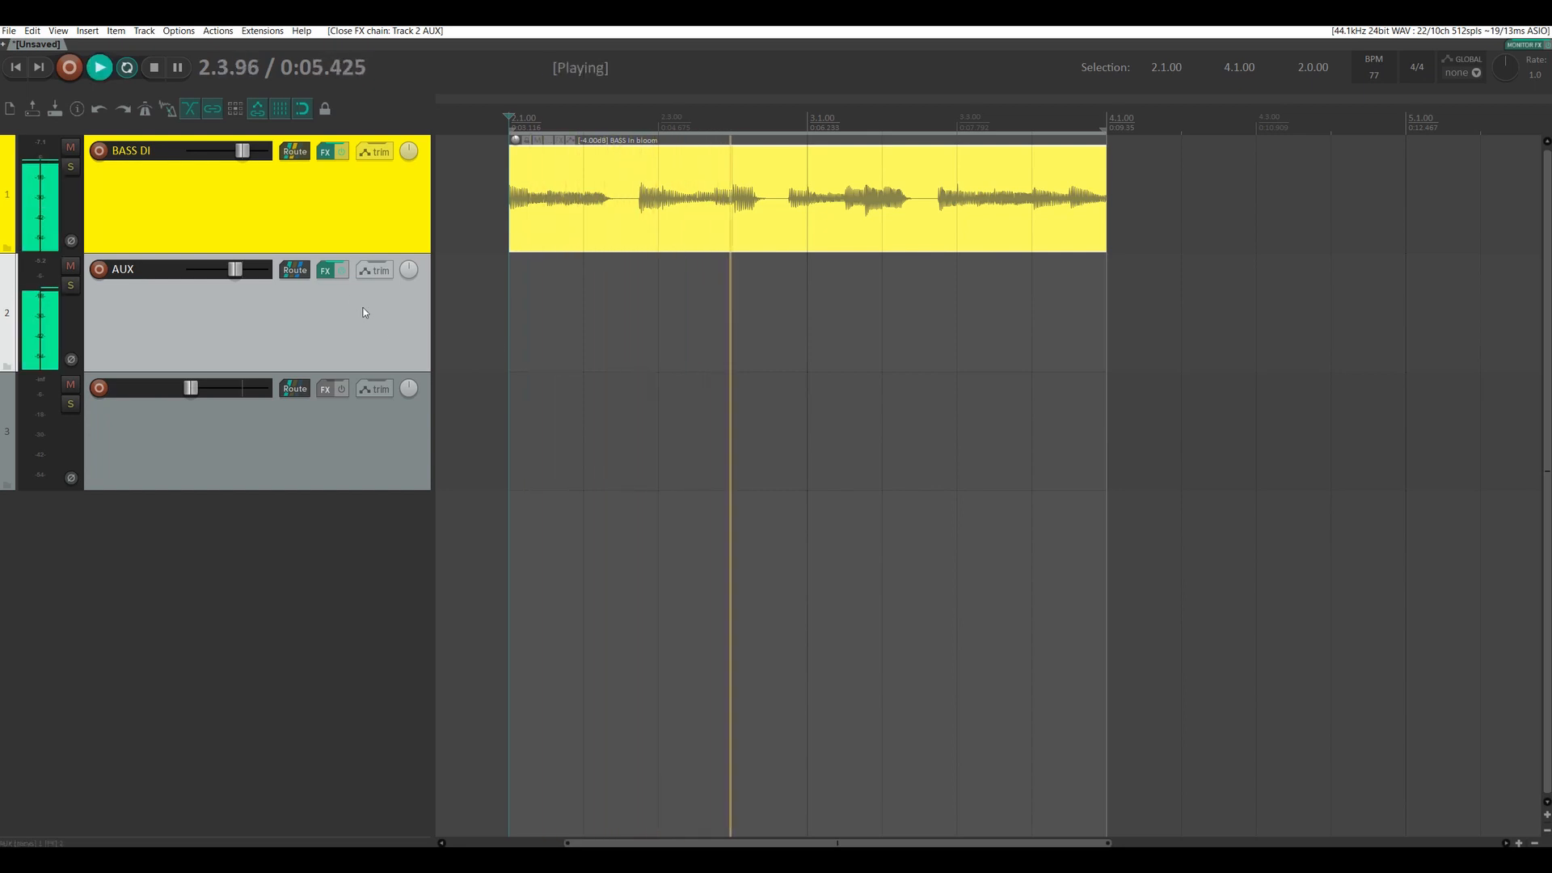
# Step: Set ValhallaSpaceModulator's Manual delay on AUX to 5.20 ms and audition it with AUX soloed, finishing stopped and unsoloed
pyautogui.click(330, 275)
pyautogui.moveTo(943, 404); pyautogui.dragTo(919, 443)
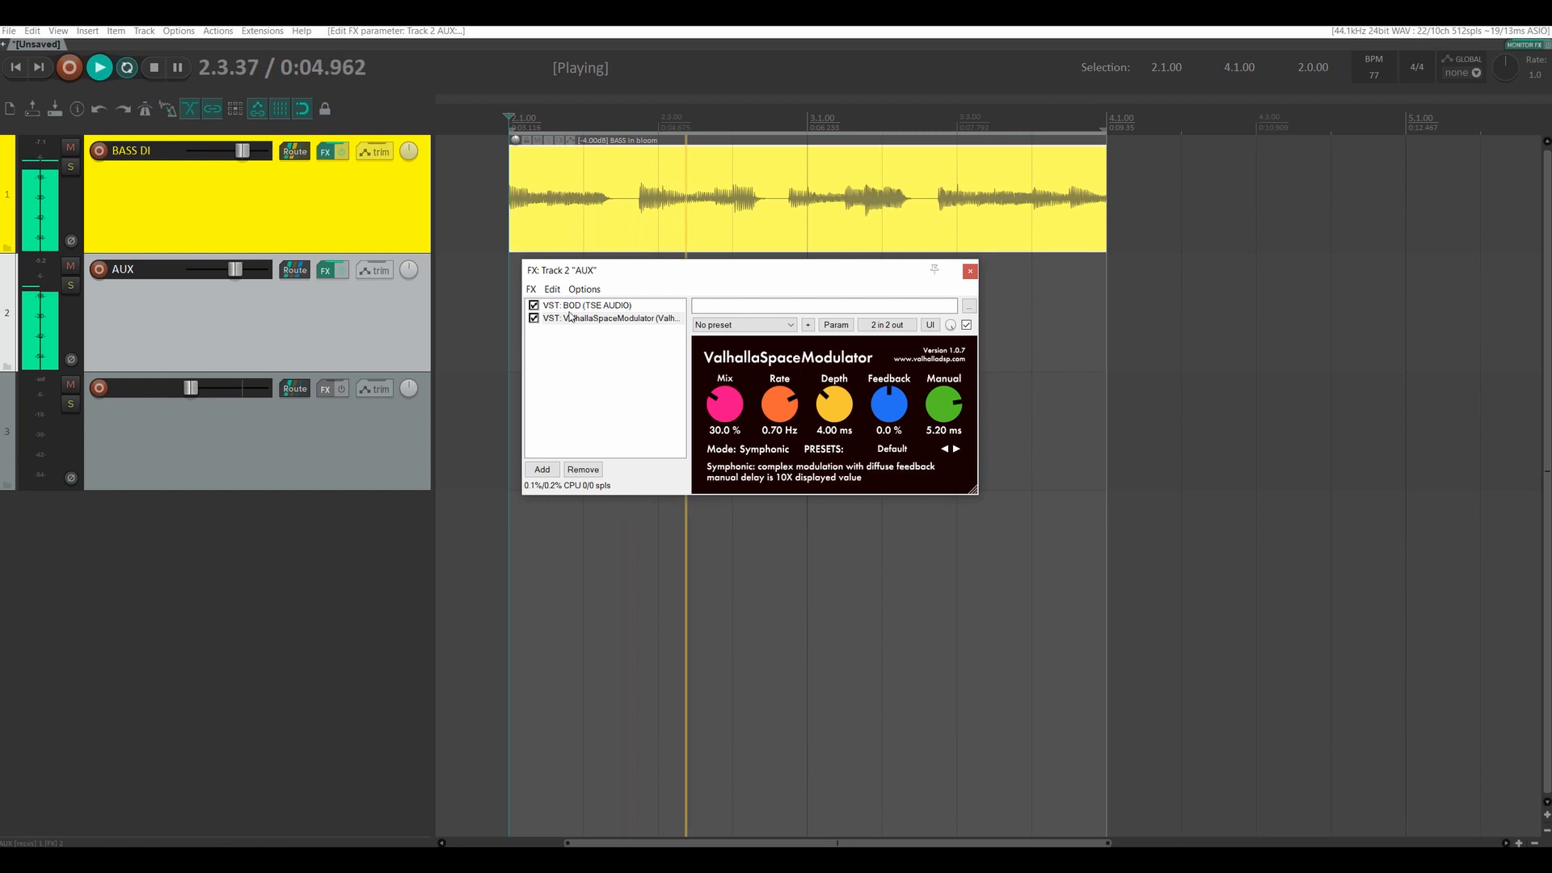
pyautogui.rightClick(58, 293)
pyautogui.click(70, 287)
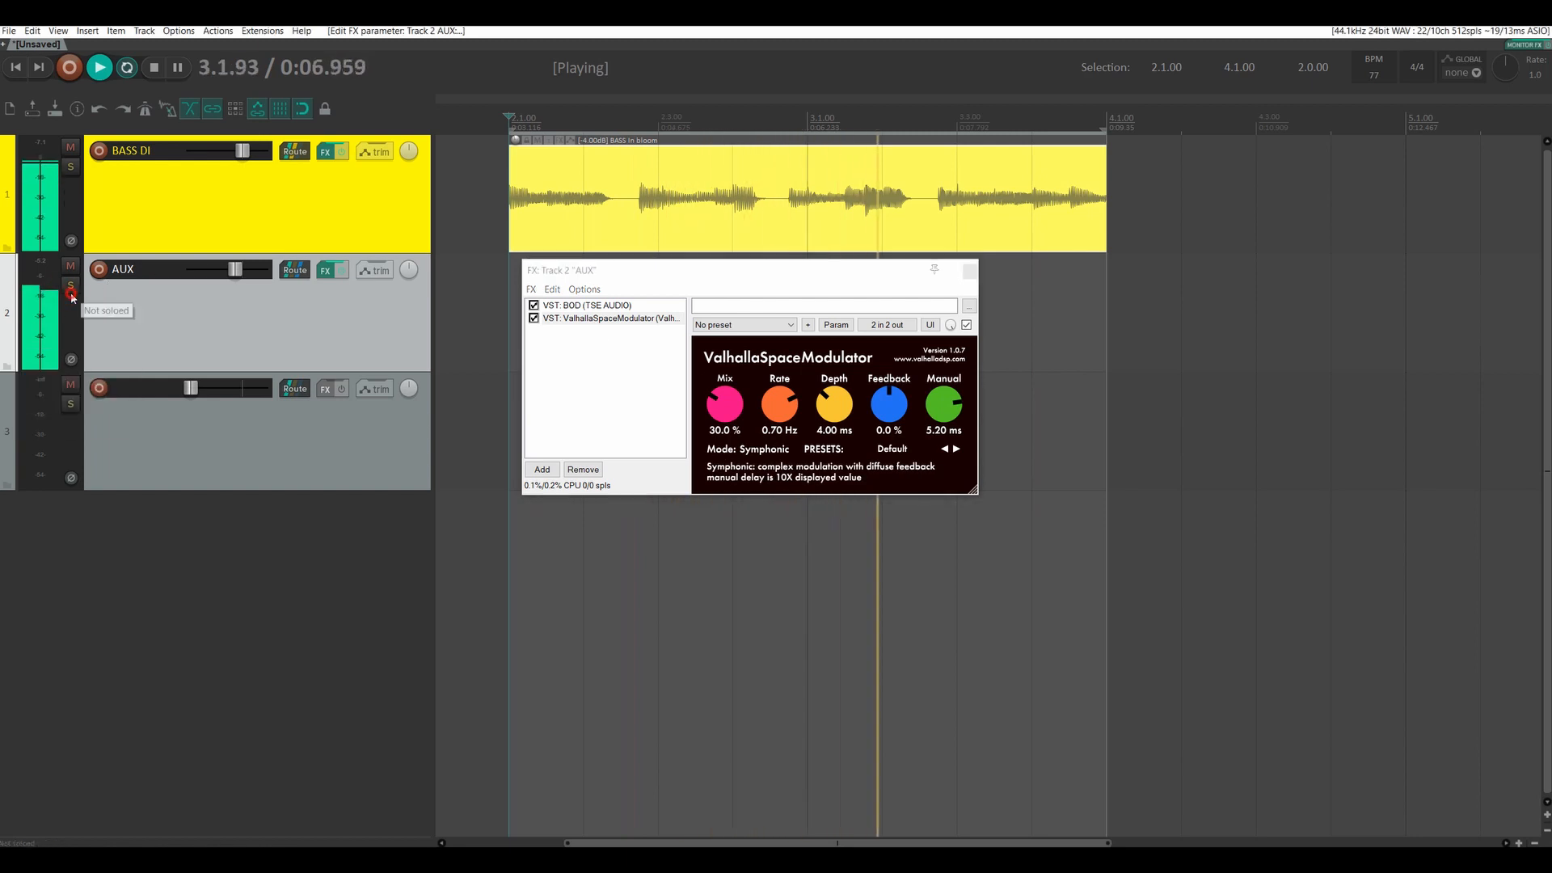
pyautogui.click(71, 287)
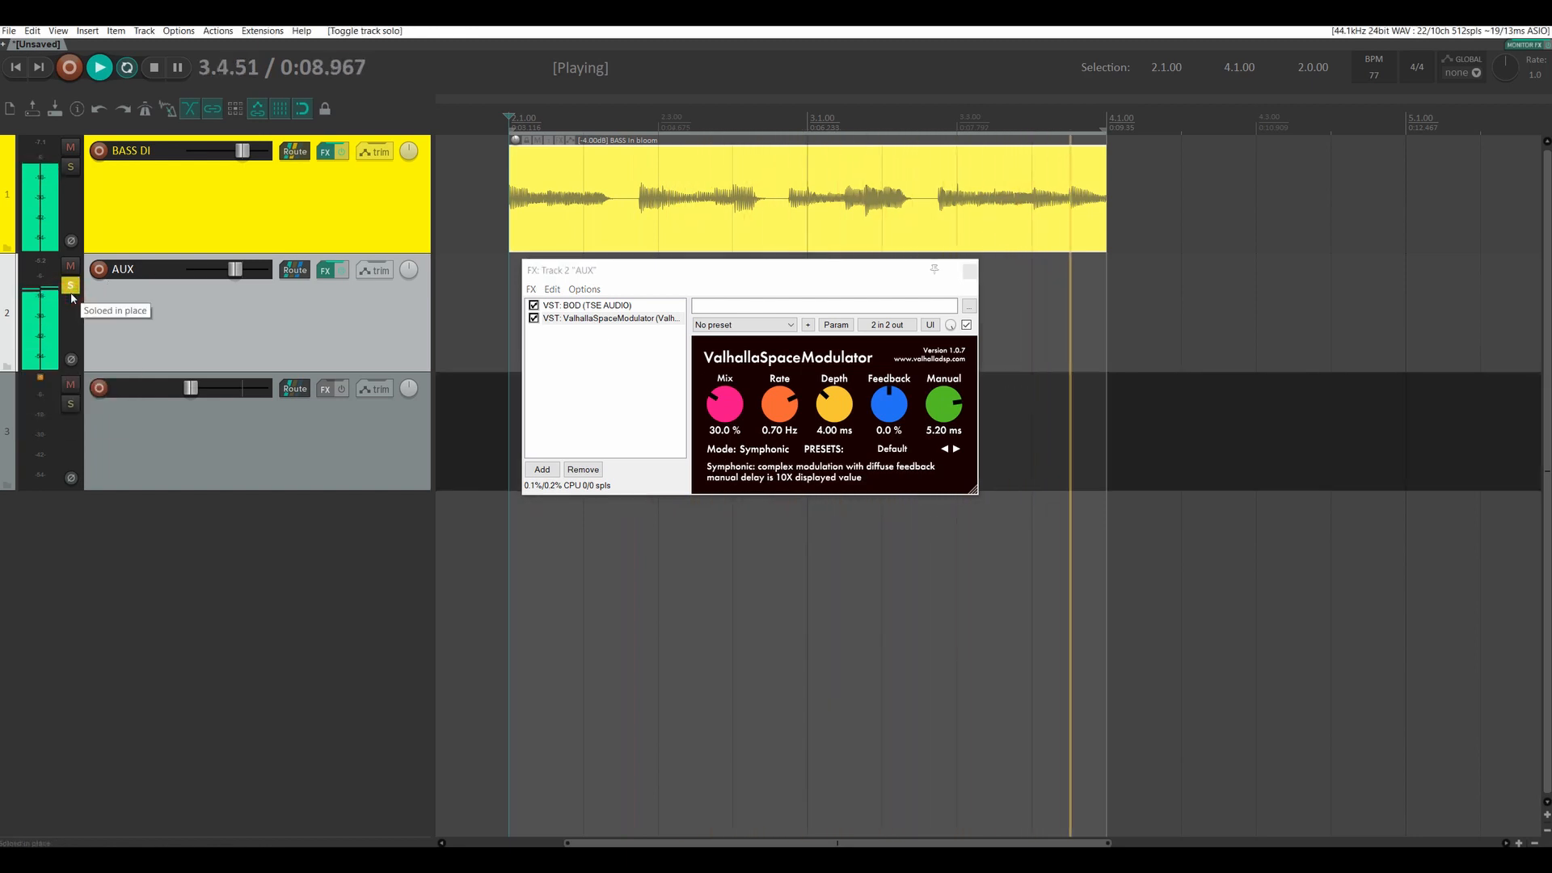
pyautogui.press('space')
pyautogui.click(70, 286)
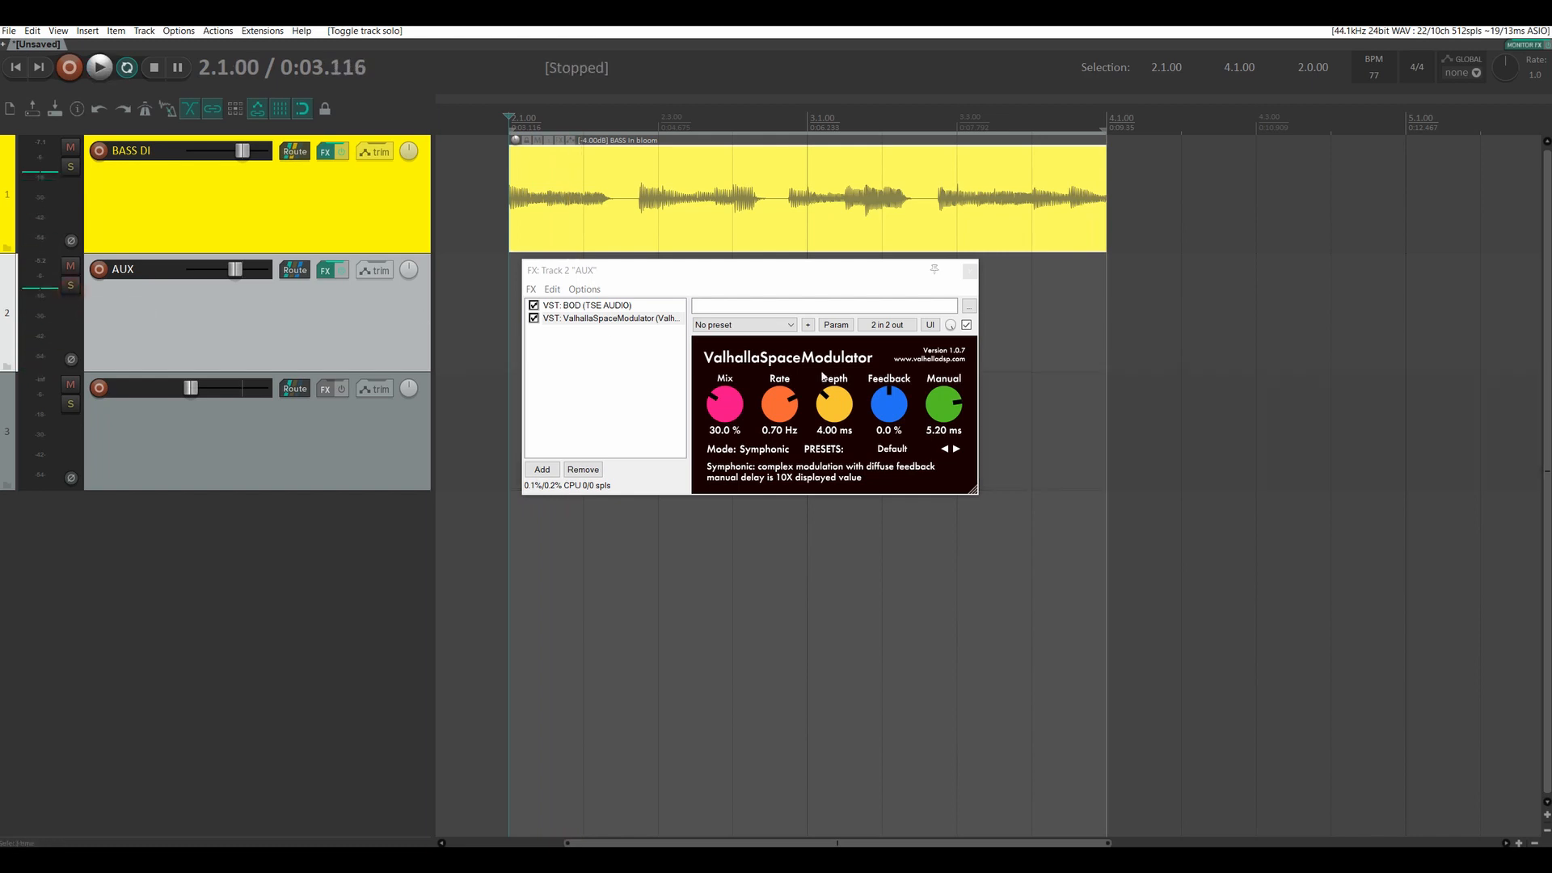
# Step: Reset ValhallaSpaceModulator's Manual delay on AUX to 0.00 ms and leave the track's effects chain open for review
pyautogui.click(937, 413)
pyautogui.moveTo(937, 417); pyautogui.dragTo(935, 458)
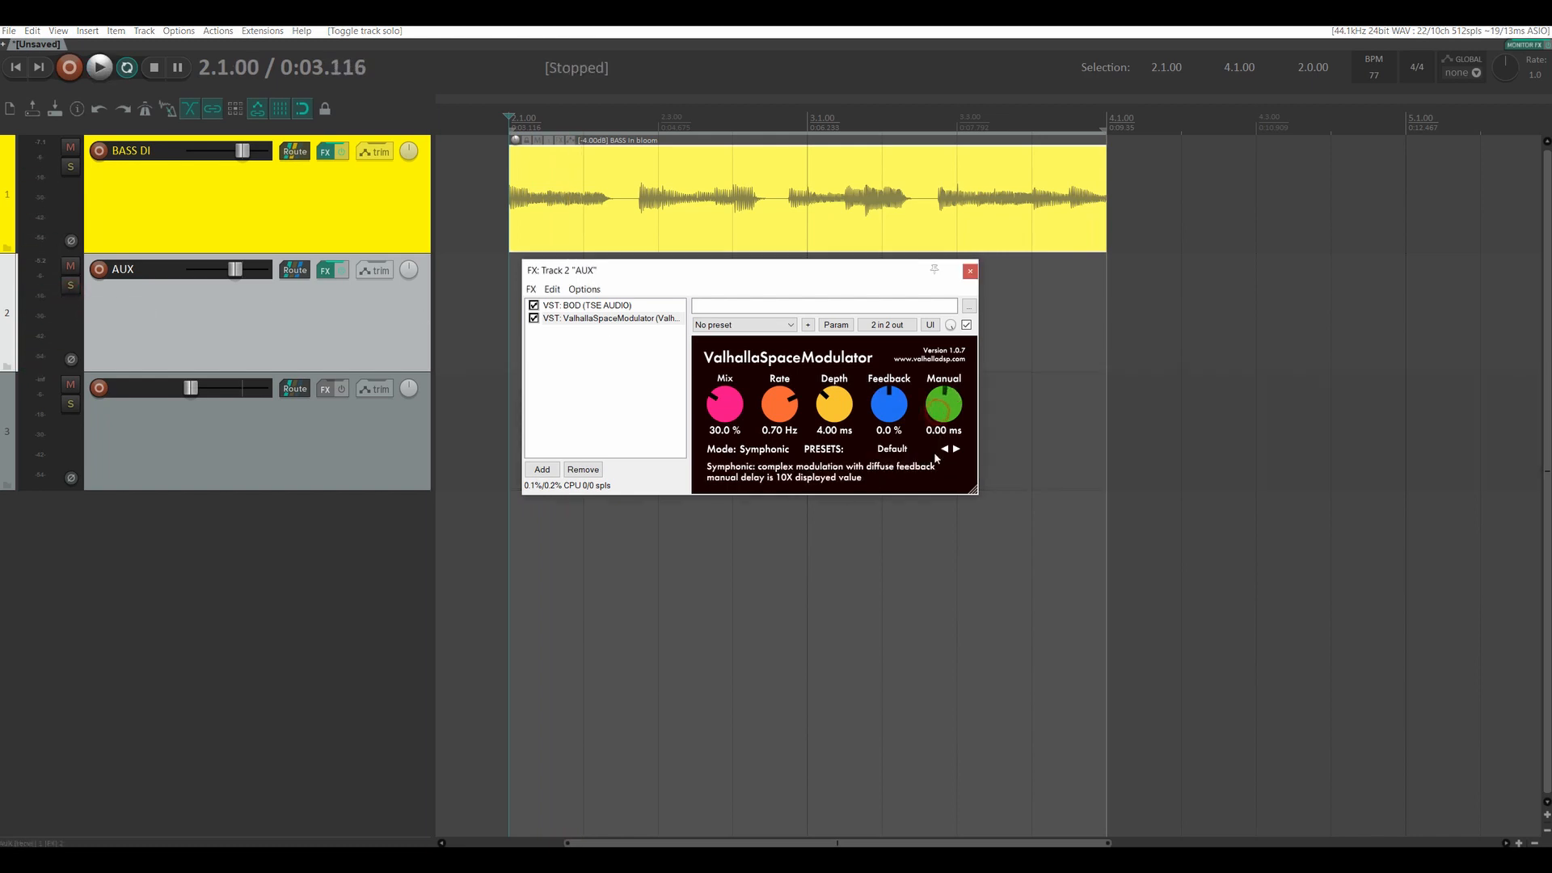
pyautogui.click(970, 272)
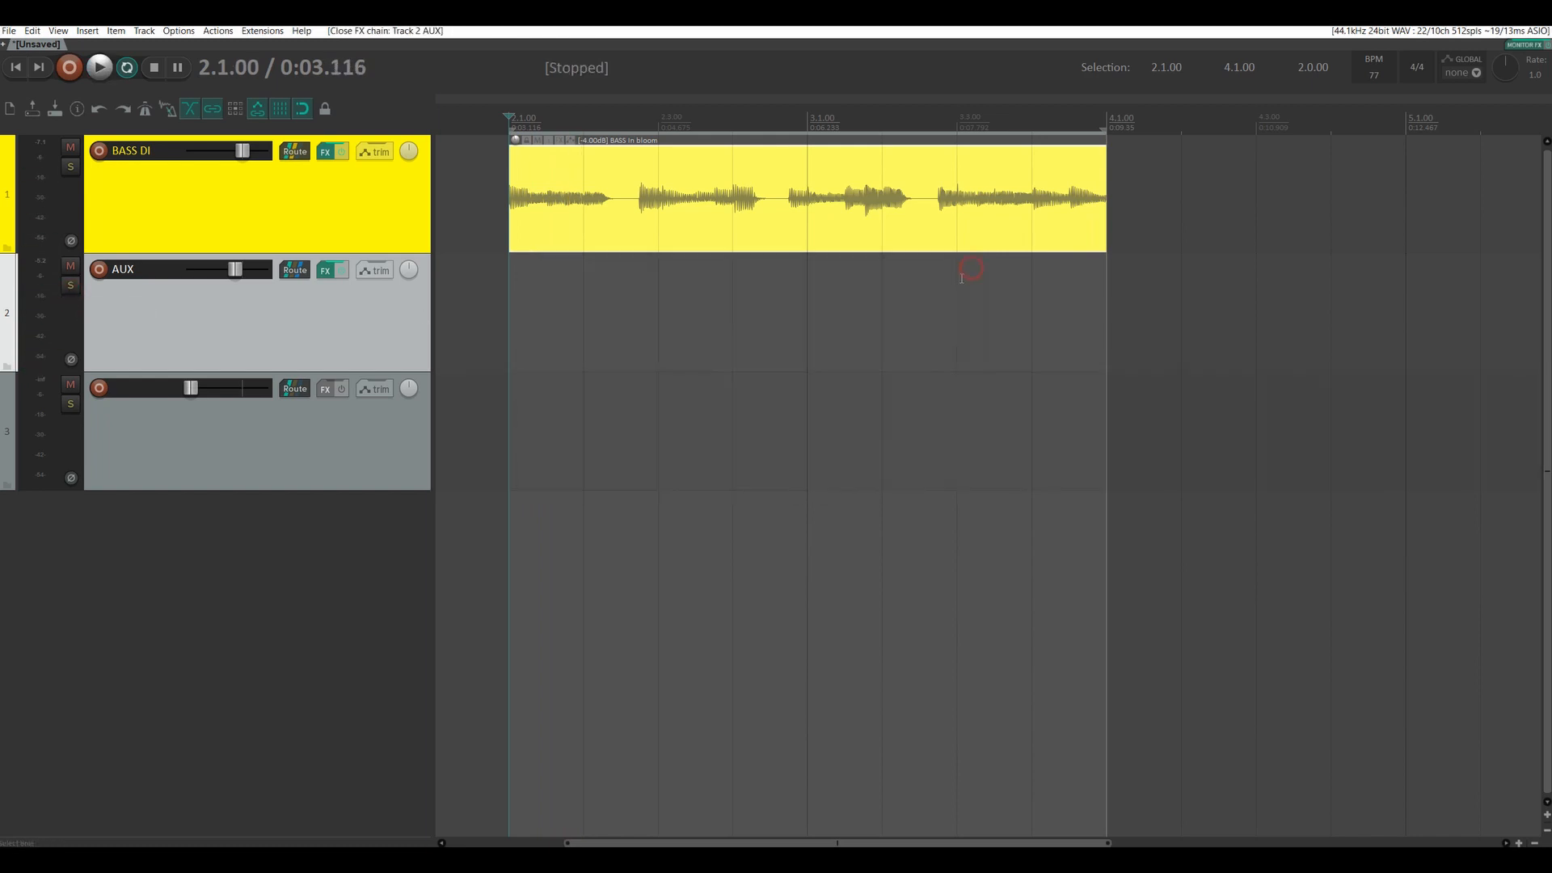
pyautogui.click(323, 272)
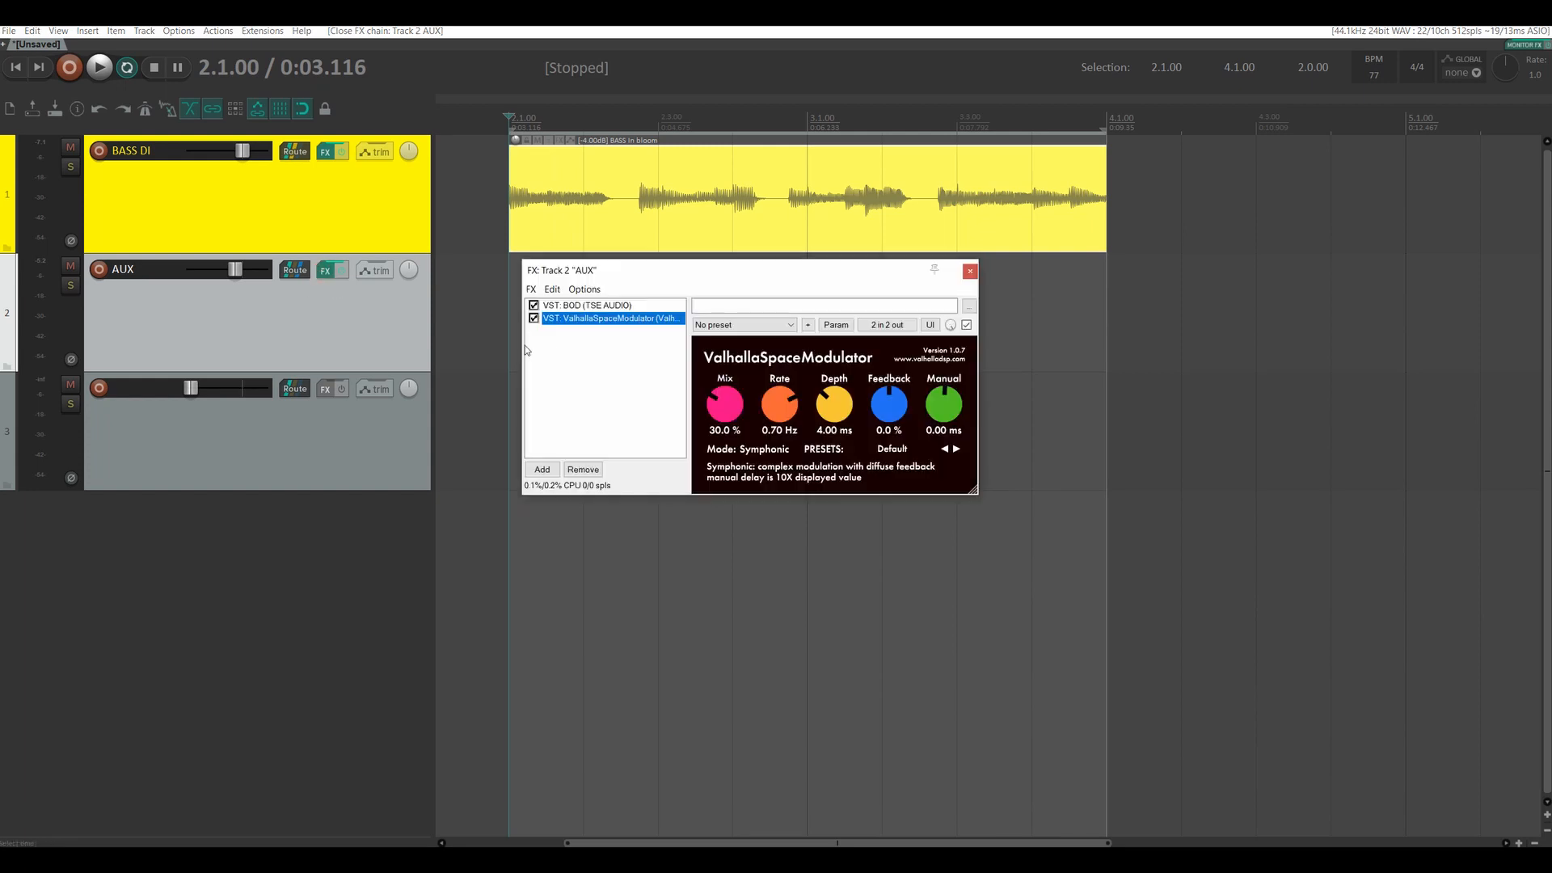
pyautogui.moveTo(861, 272); pyautogui.dragTo(877, 315)
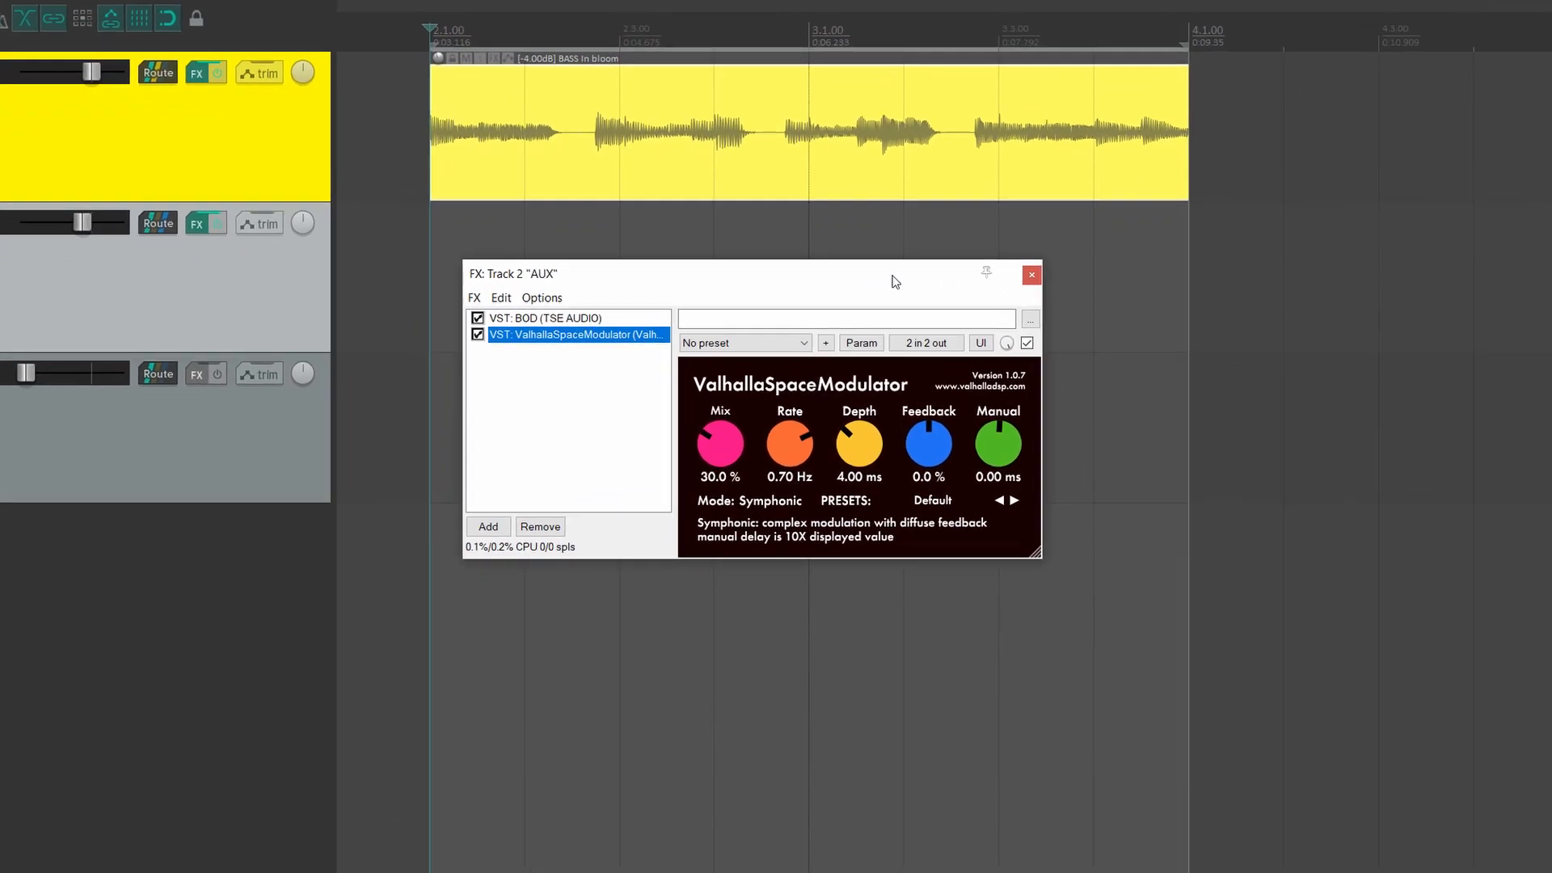